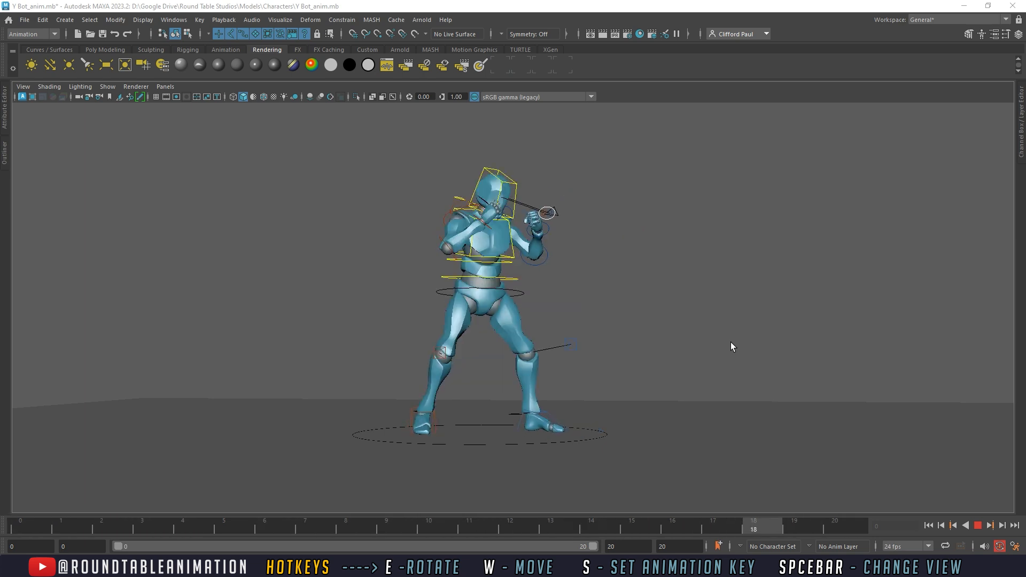
Step: Stop the playback and make YBot the current character set
left_click(980, 527)
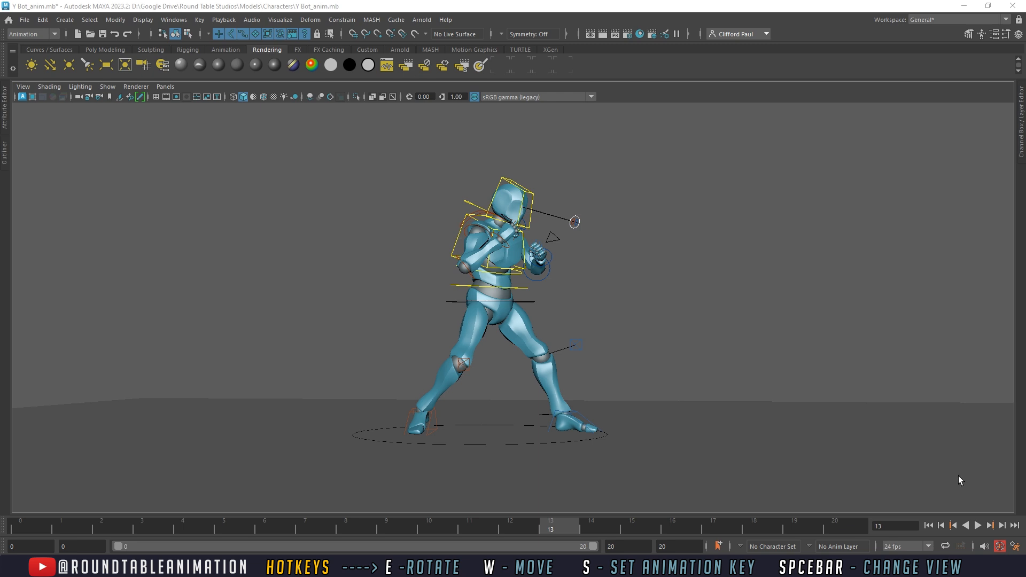
mouse_move(30, 532)
left_mouse_down()
mouse_move(114, 522)
mouse_move(707, 525)
left_mouse_up()
left_click(740, 547)
left_click(752, 525)
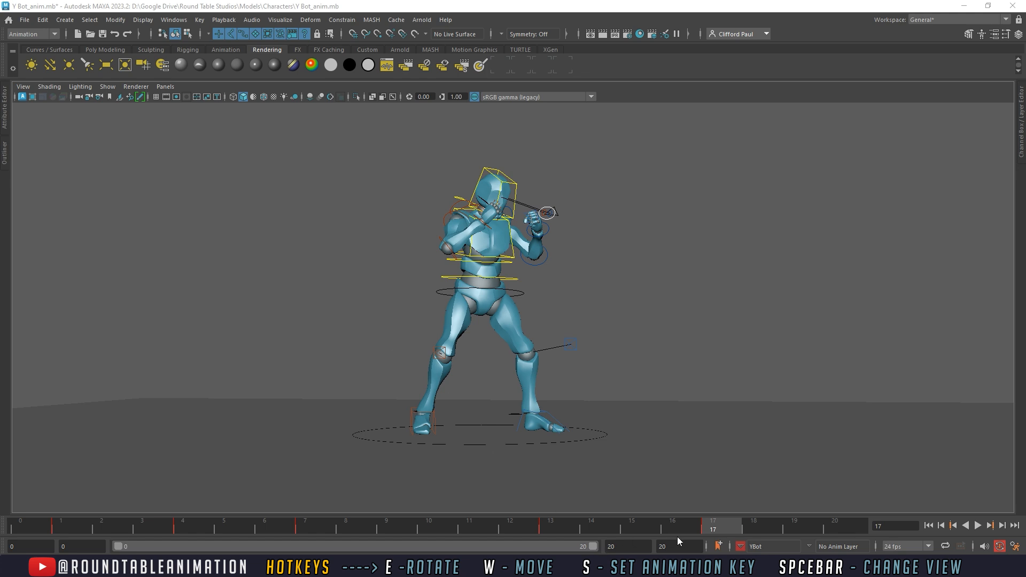
Step: Set the animation end time to 30 and extend the visible playback range to frame 30
left_click_drag(677, 548, 637, 551)
left_click_drag(675, 547, 658, 546)
type("303")
key("BackSpace")
key("Return")
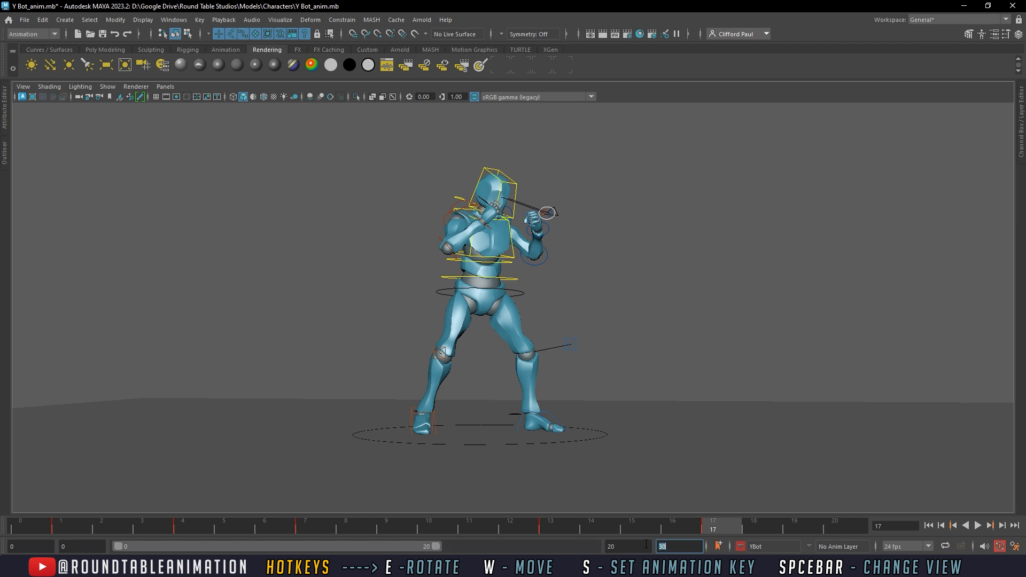
left_click_drag(439, 544, 594, 546)
Step: Split the workspace into two panes side by side and hide NURBS curves in the side-view pane
left_click(107, 86)
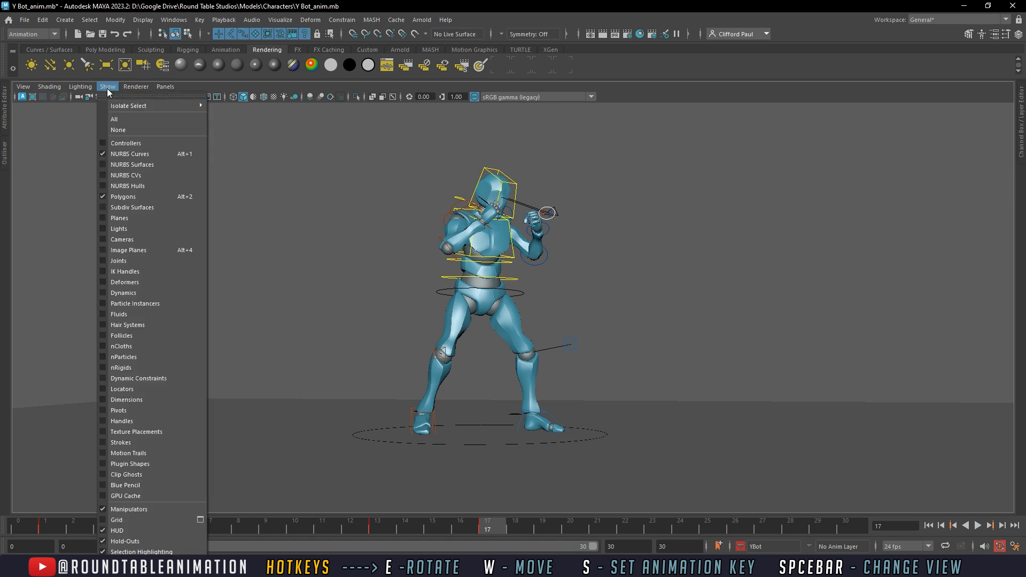
left_click(165, 86)
mouse_move(184, 164)
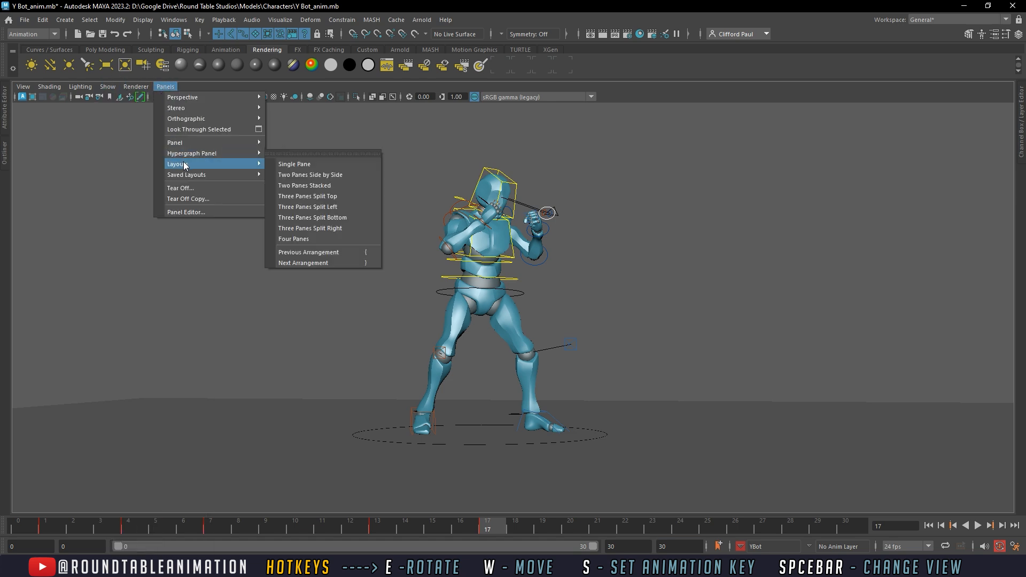
left_click(314, 175)
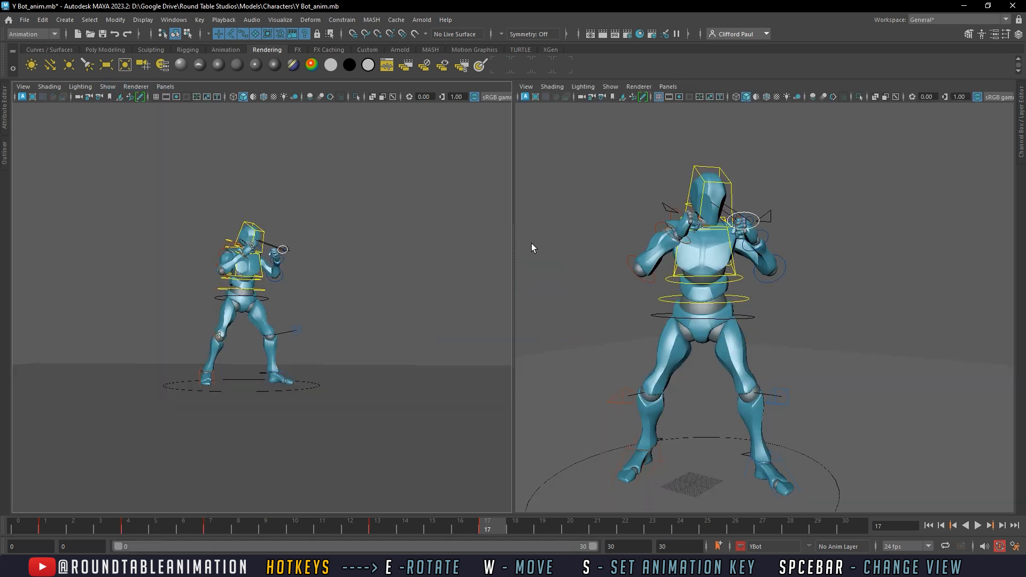
mouse_move(762, 224)
left_mouse_down("alt")
mouse_move(771, 211)
mouse_move(775, 235)
left_mouse_up("alt")
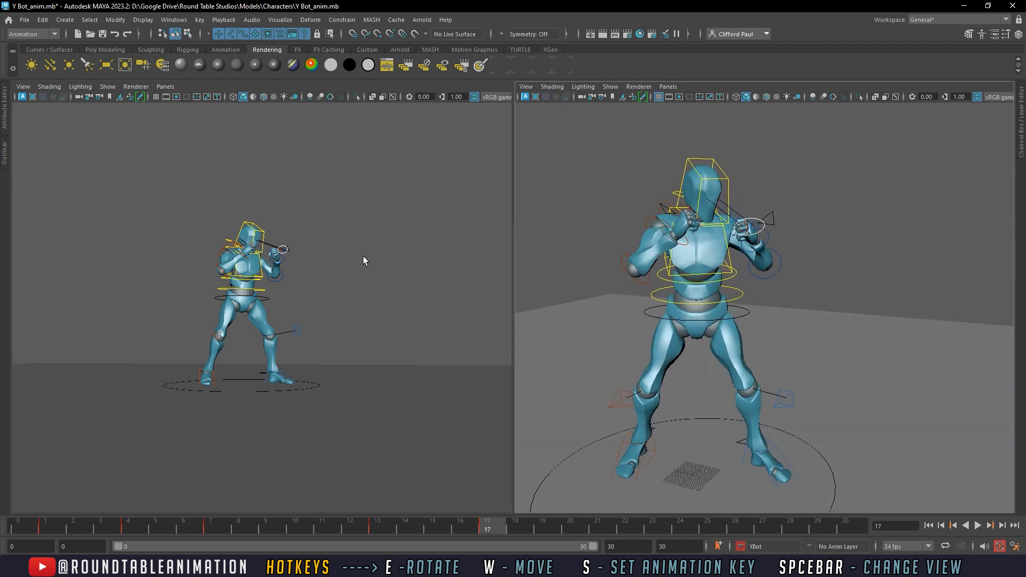
left_click_drag(765, 282, 820, 256, "alt")
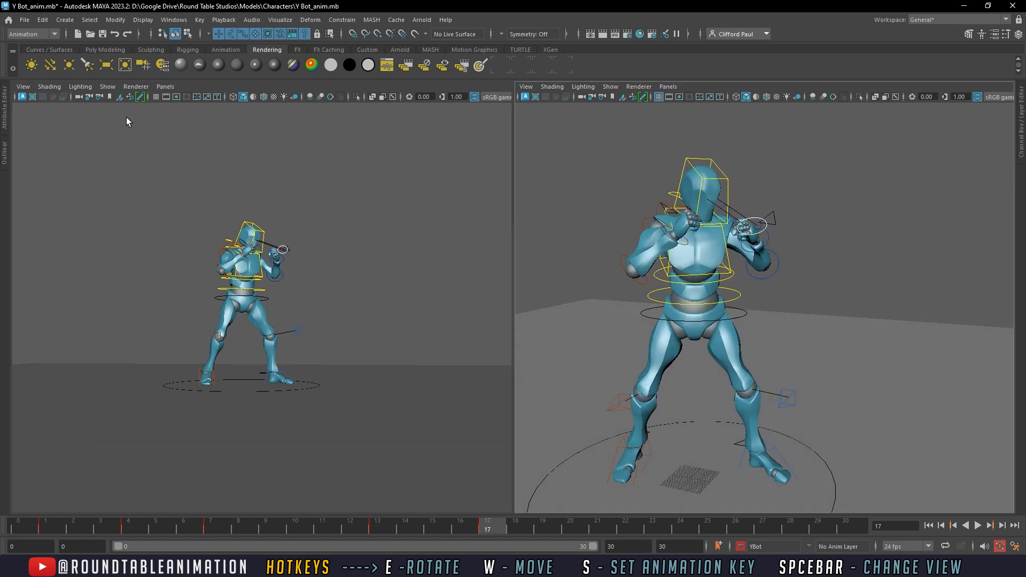
left_click(107, 86)
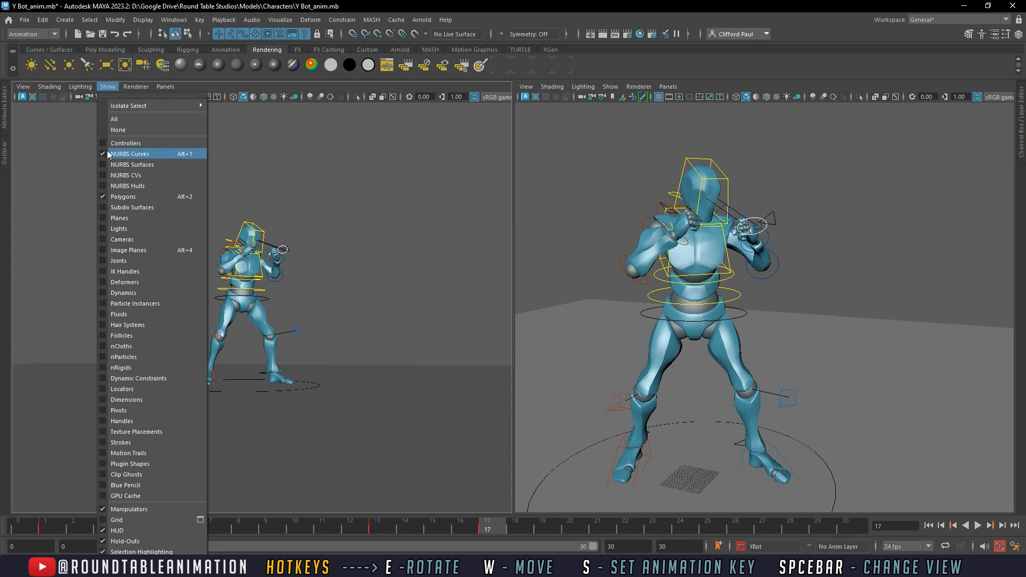
left_click(113, 155)
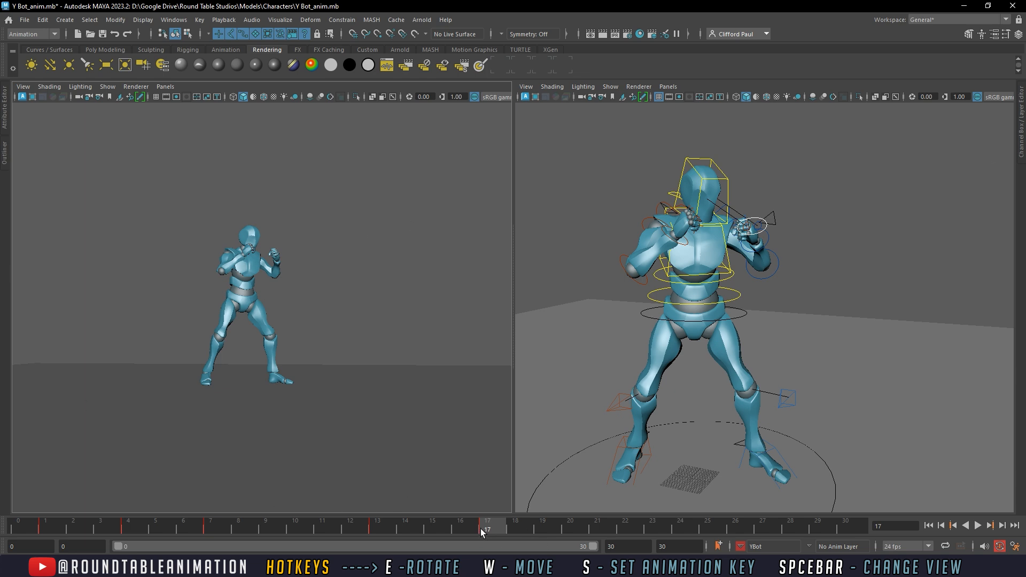
Step: Select the root control, then play and scrub the punch animation to examine its poses and timing
left_click(698, 321)
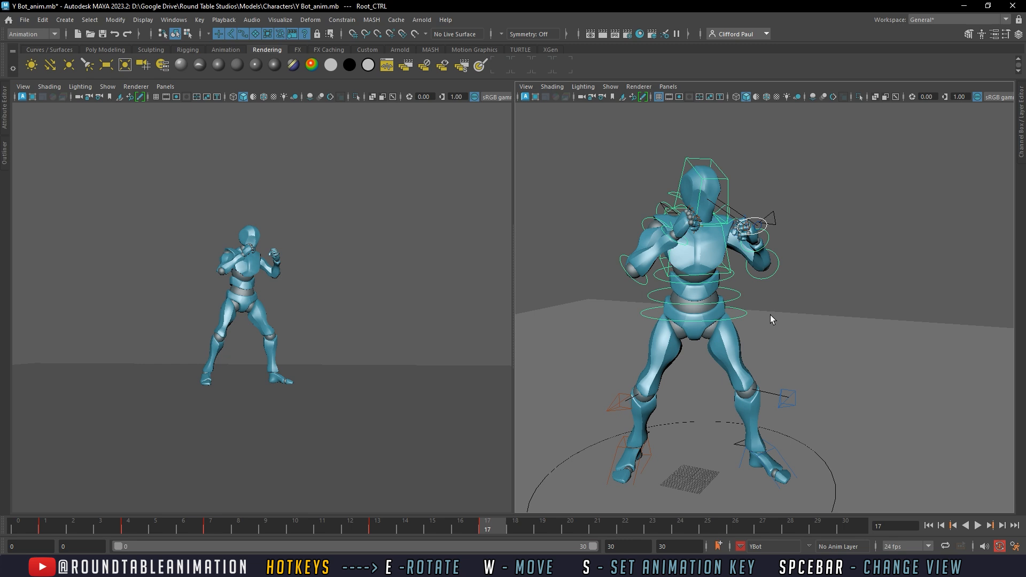
left_click_drag(493, 529, 519, 529)
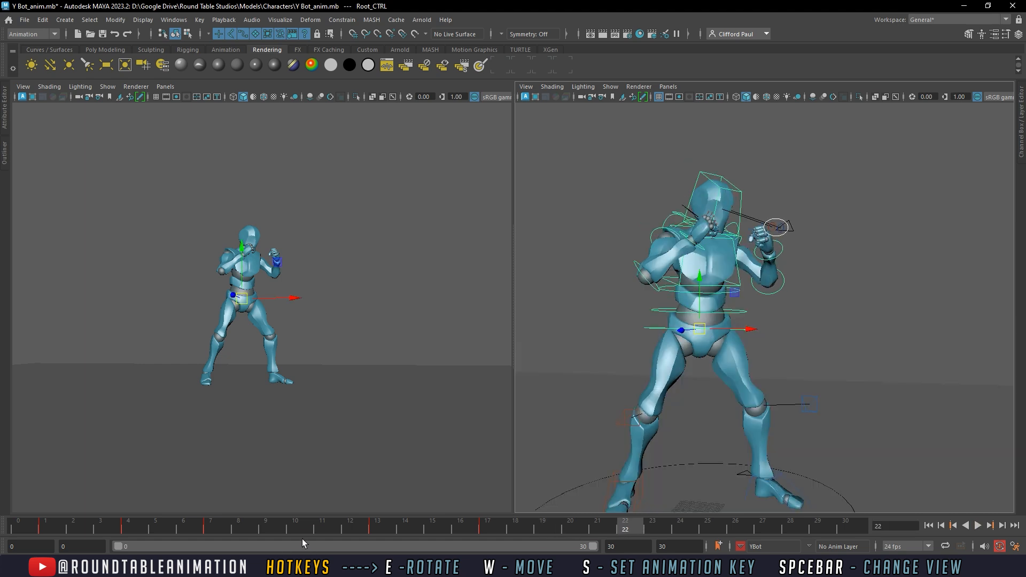
left_click_drag(302, 530, 377, 531)
left_click_drag(462, 534, 22, 532)
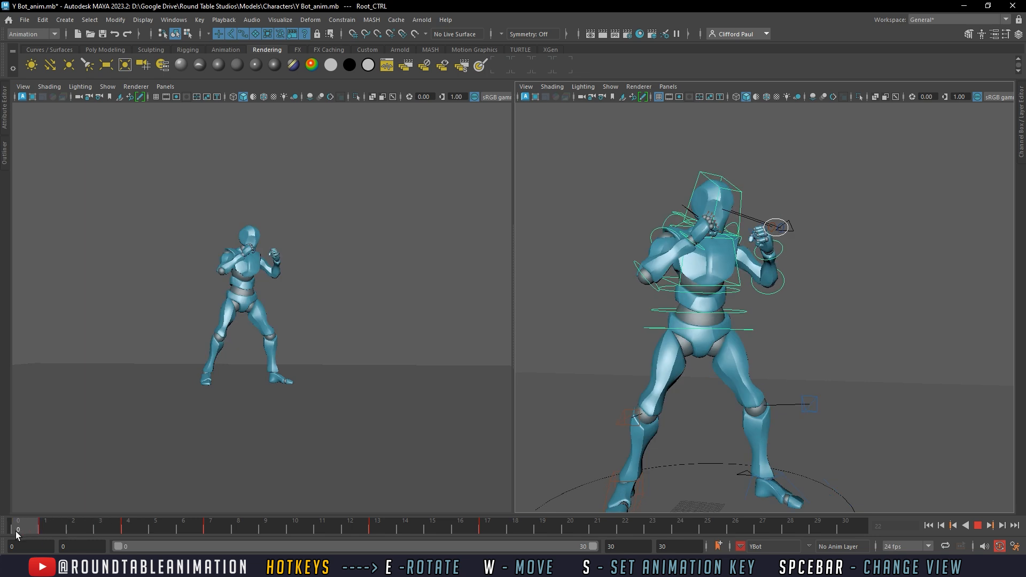
left_click_drag(102, 531, 41, 525)
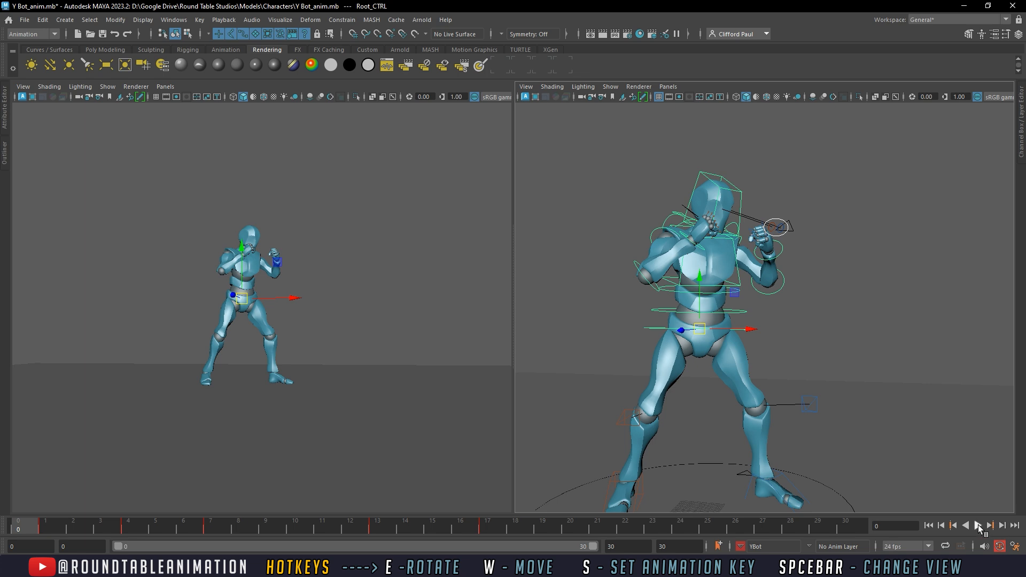
left_click(978, 526)
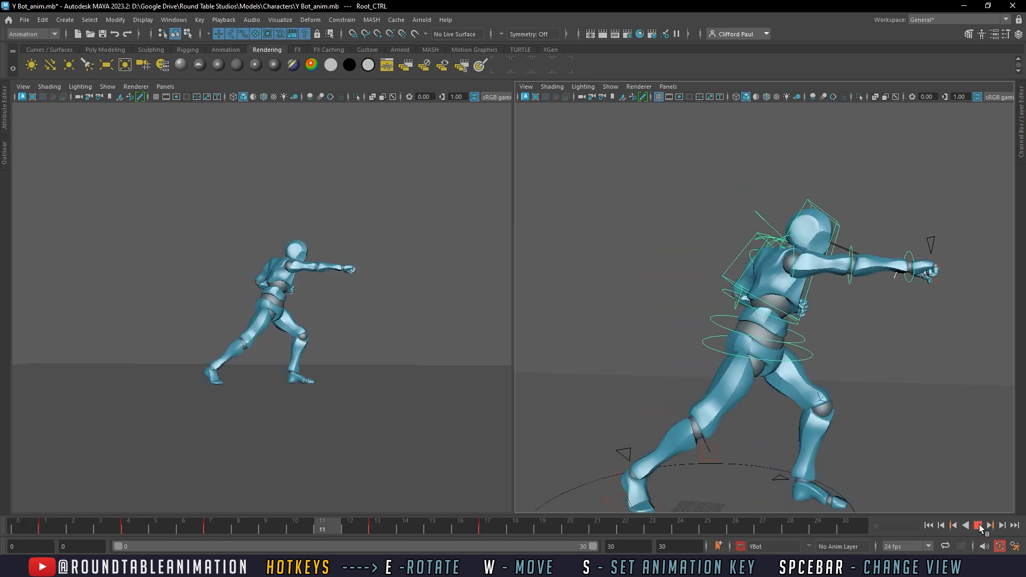
left_click(978, 526)
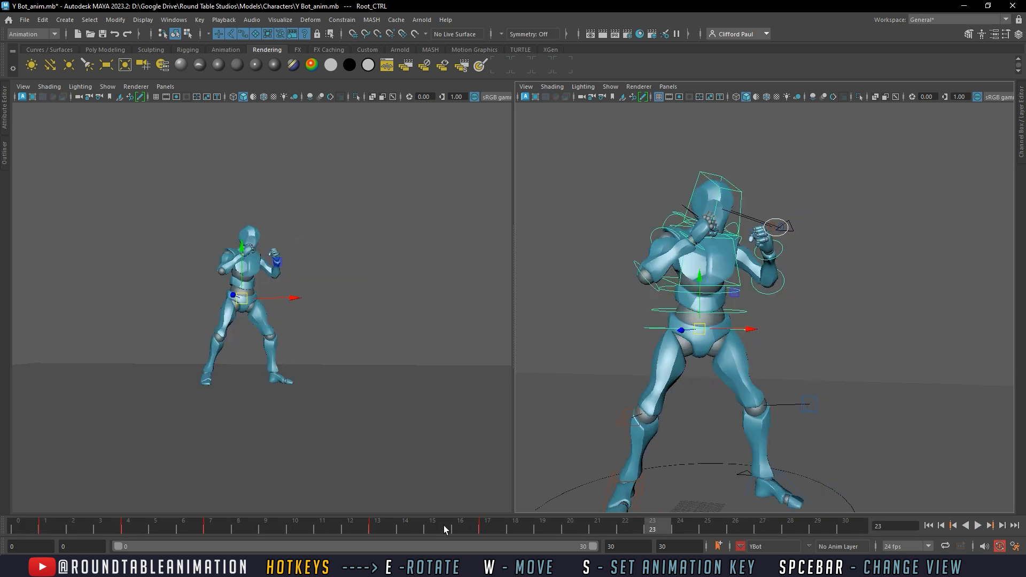
left_click_drag(103, 531, 423, 527)
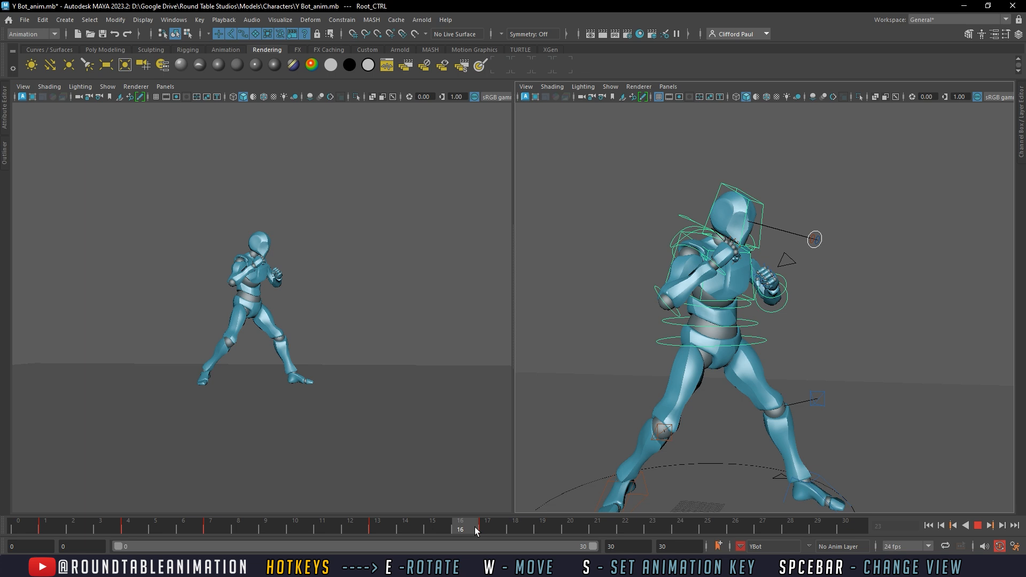
Step: Delete the character's keys from frames 13 to 17 and play back the result
left_click_drag(493, 528, 369, 528, "shift")
right_click(394, 528)
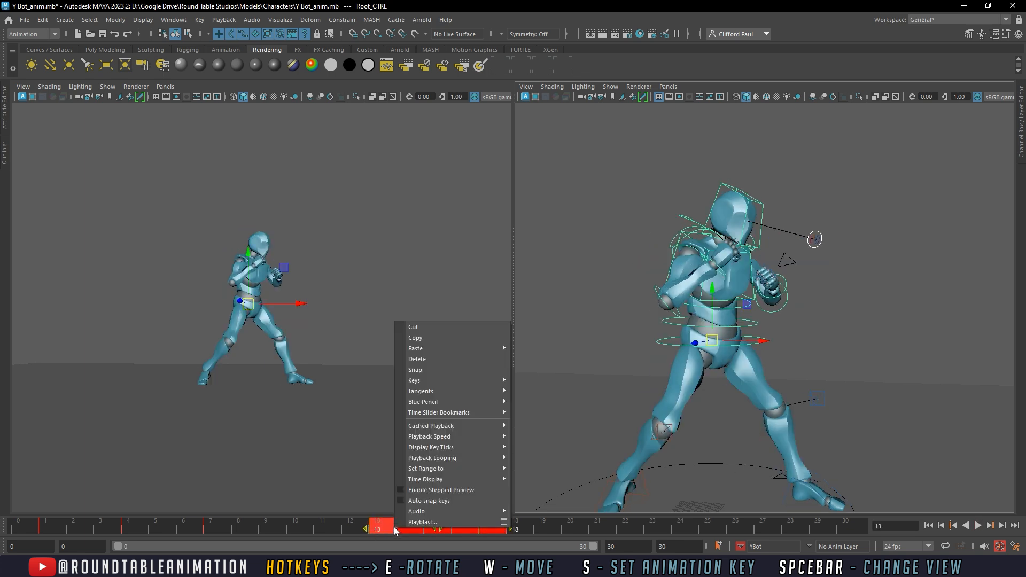
left_click(418, 359)
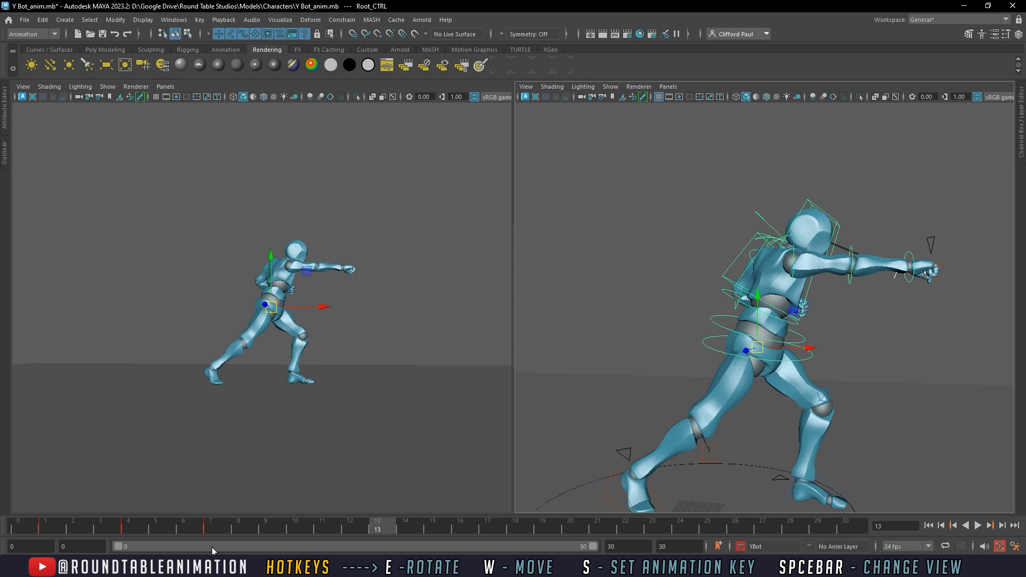
key("alt+v")
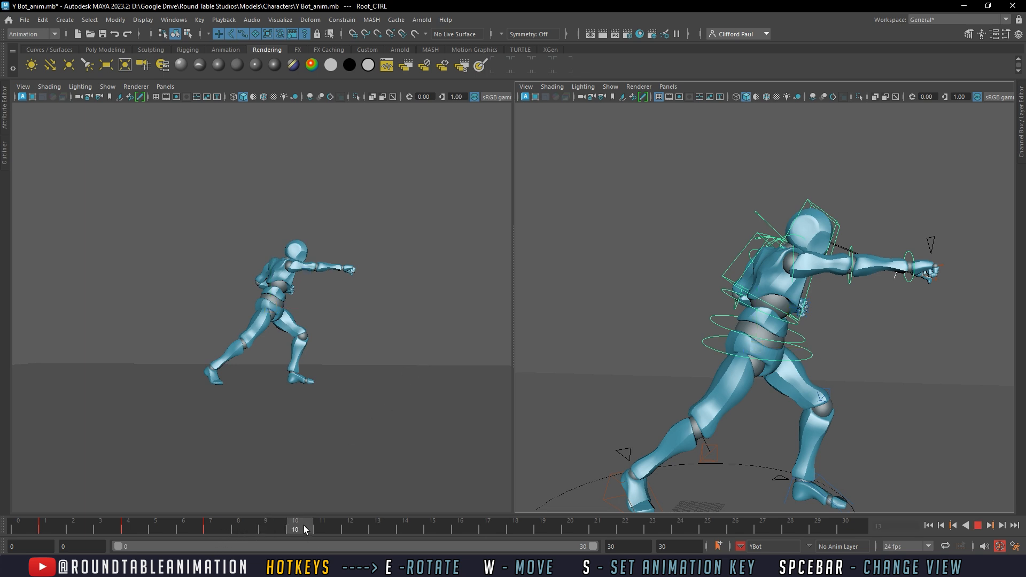
key("alt+v")
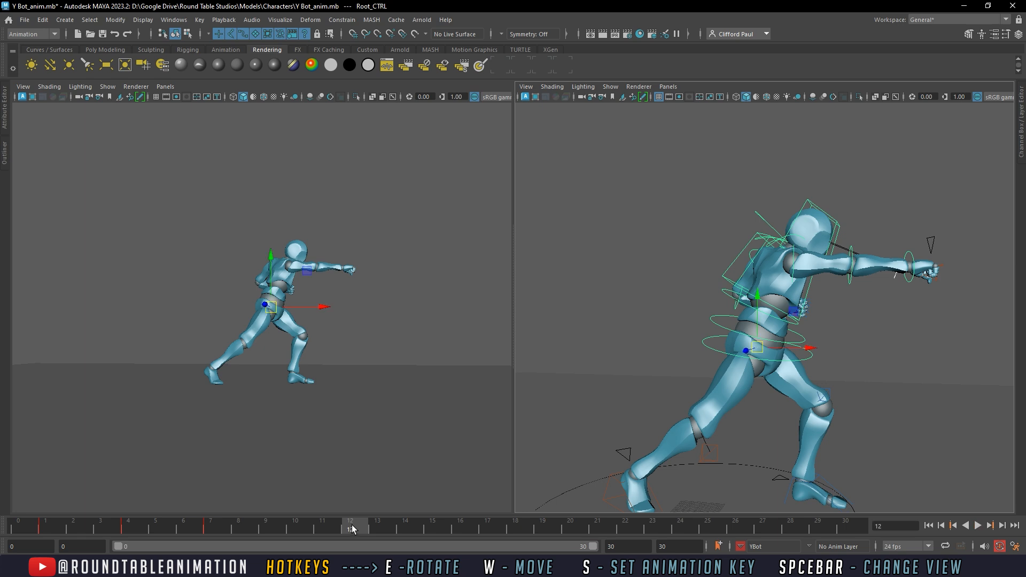
Step: At frame 12, adjust the root control to start drawing the body back from the punch, and select the right foot IK control
key("e")
left_click_drag(882, 362, 838, 350, "alt")
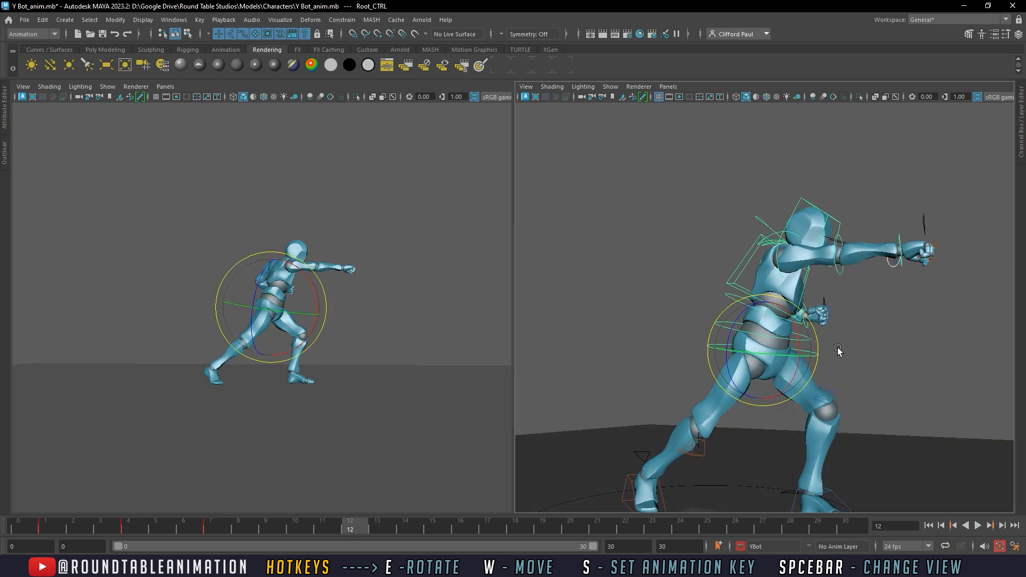
left_click_drag(776, 353, 619, 462)
left_click(645, 442)
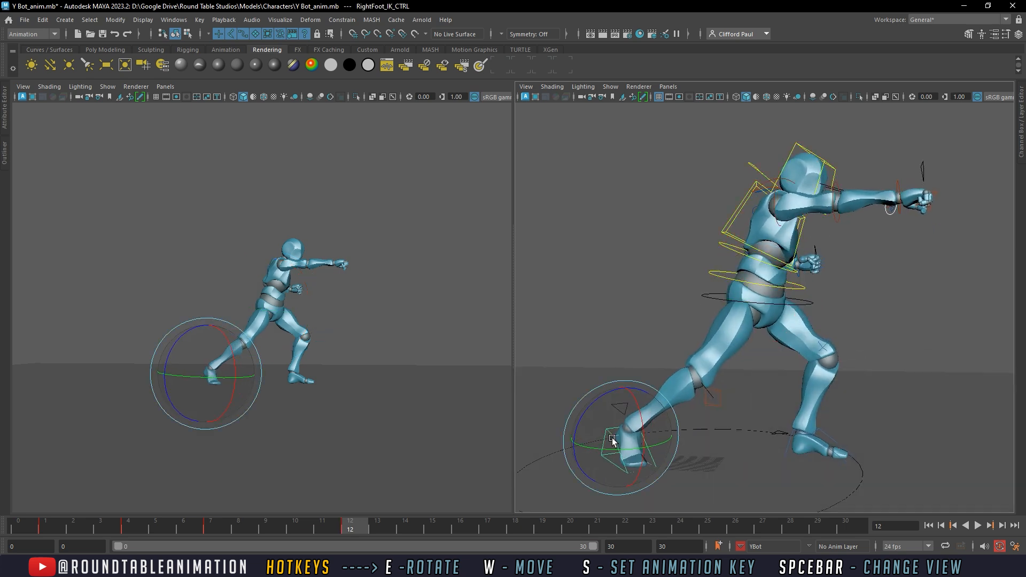
Step: Rotate the spine controls at frame 12, including Spine2_CTRL, to turn the upper torso back from the punch
scroll(743, 361, "up", 5)
left_click(707, 354)
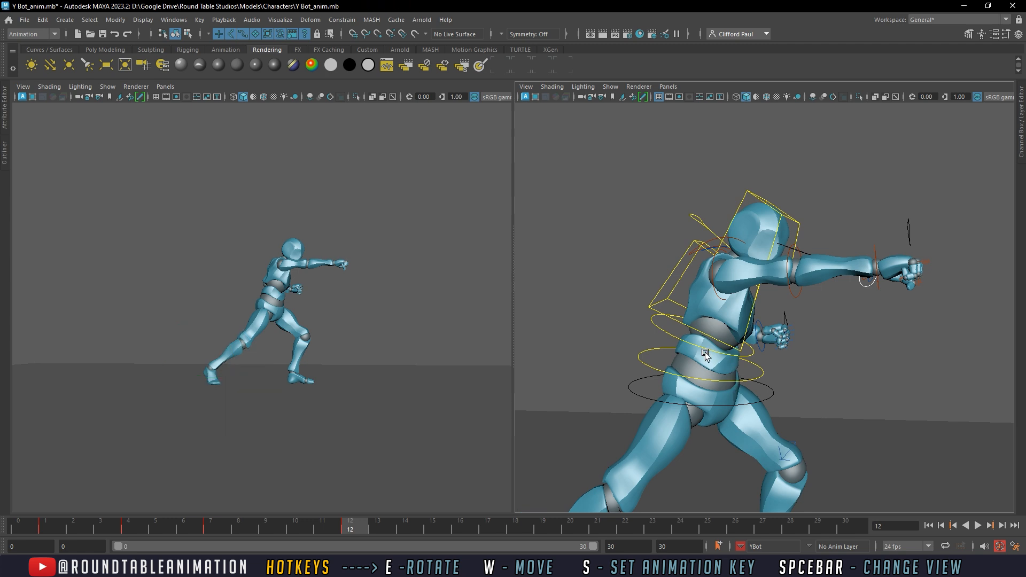
left_click(711, 381)
mouse_move(711, 348)
left_mouse_down()
mouse_move(738, 385)
mouse_move(700, 364)
mouse_move(715, 338)
mouse_move(681, 345)
mouse_move(726, 342)
mouse_move(728, 333)
mouse_move(717, 357)
left_mouse_up()
left_click(722, 348)
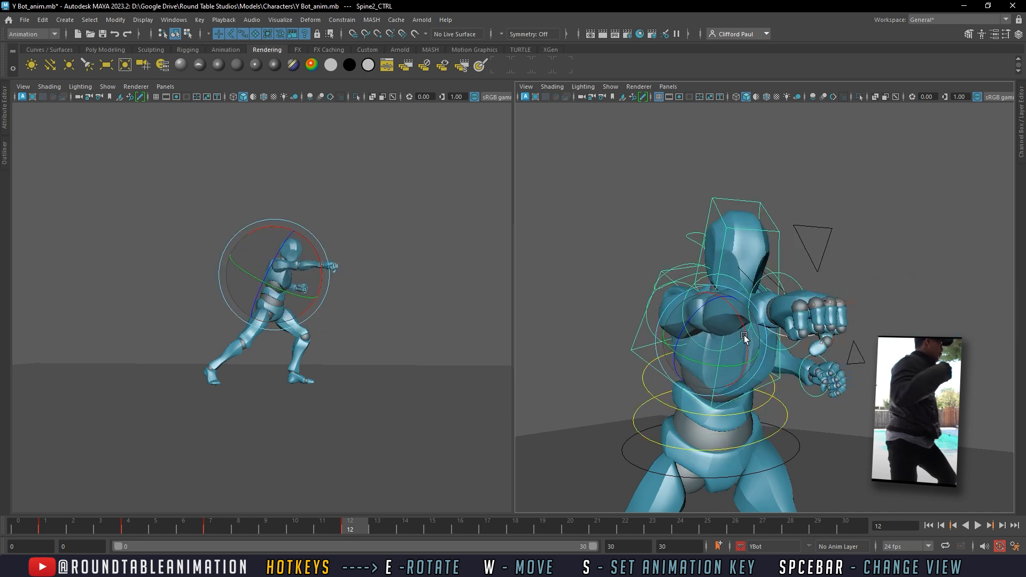
left_click(737, 322)
left_click(709, 350)
left_click_drag(706, 314, 701, 415)
key("ctrl+z")
left_click_drag(702, 377, 715, 332)
Step: Rotate the right upper arm FK control to lower the arm out of its punching position
left_click_drag(714, 347, 686, 277, "alt")
left_click_drag(686, 315, 656, 319)
left_click(667, 311)
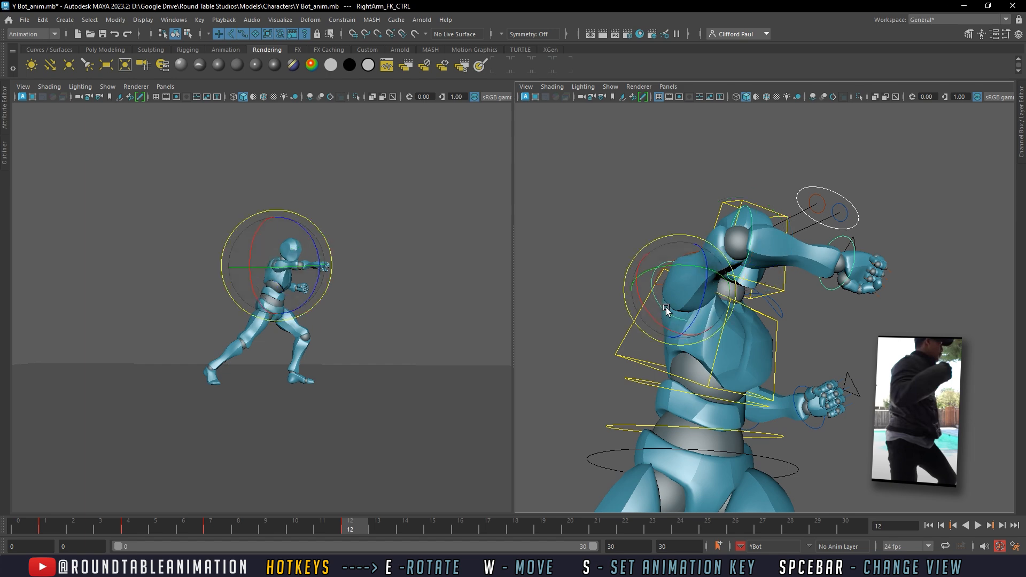
left_click_drag(674, 262, 653, 381)
Step: Rotate the right arm's FK controls to bend the elbow and bring the fist back up toward the chin
left_click(646, 394)
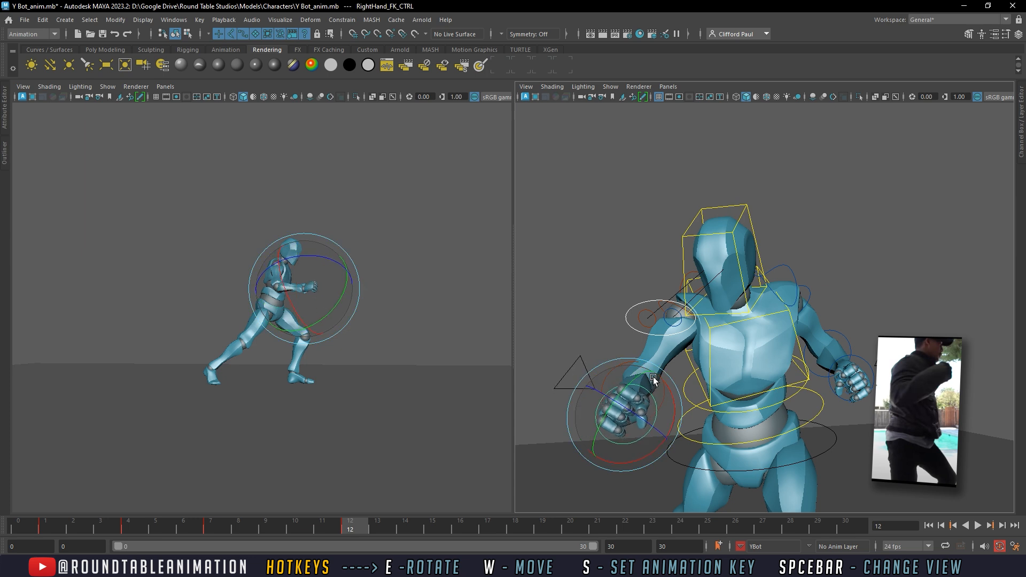
left_click(613, 362)
left_click(638, 364)
left_click_drag(640, 359, 682, 360)
left_click(713, 354)
left_click(712, 354)
left_click_drag(716, 329, 740, 329)
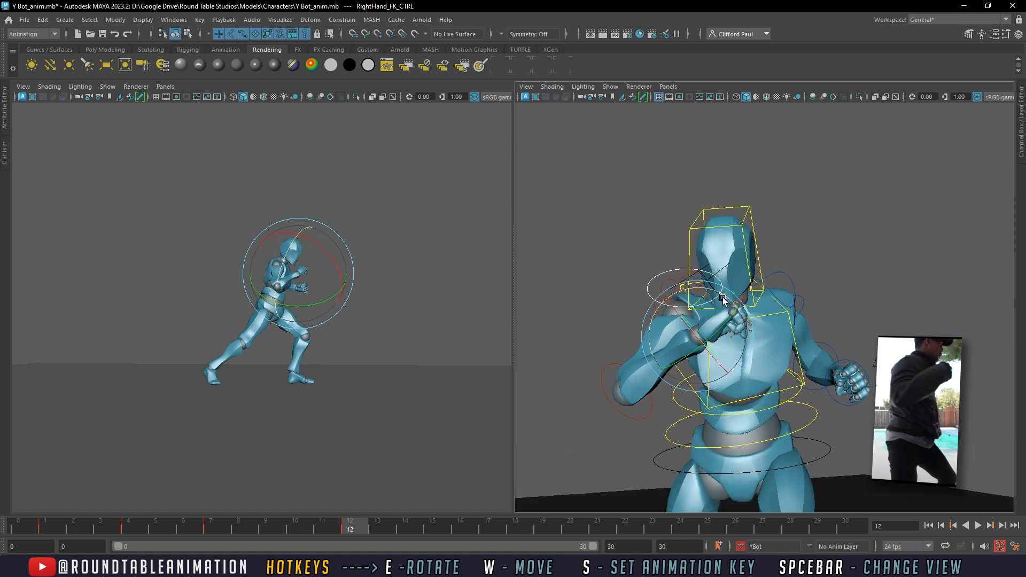
Step: Adjust the right shoulder control so the retracting arm sits closer to the torso
left_click(742, 229)
left_click_drag(739, 273, 680, 366)
left_click(659, 279)
left_click(683, 281)
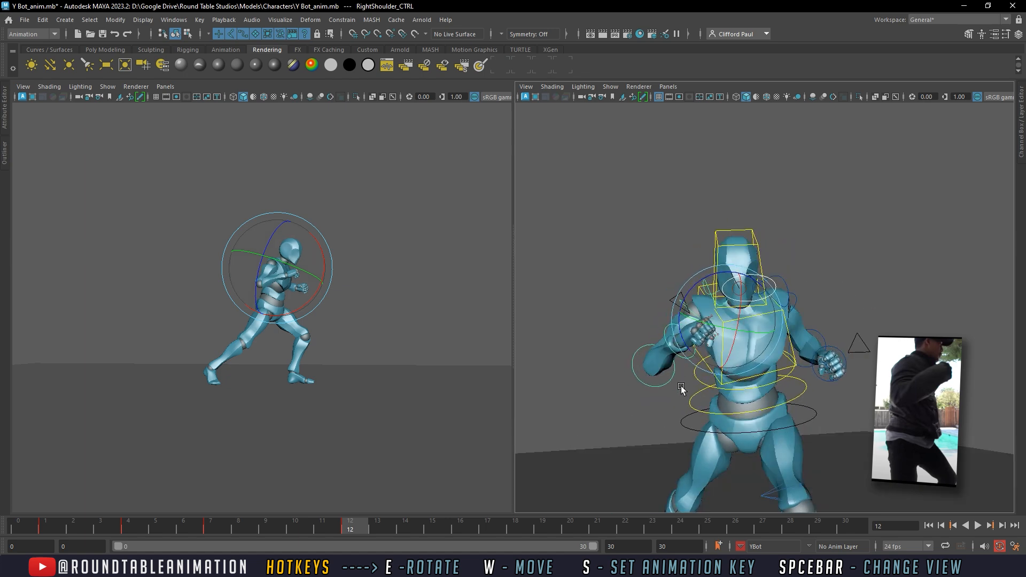
Step: Rotate the left shoulder control to reposition the left shoulder for the punch recovery
left_click(816, 296)
left_click(788, 284)
left_click_drag(829, 301, 682, 324, "alt")
left_click_drag(797, 321, 773, 302)
left_click_drag(615, 334, 738, 350, "alt")
scroll(757, 287, "down", 4)
scroll(757, 287, "down", 2)
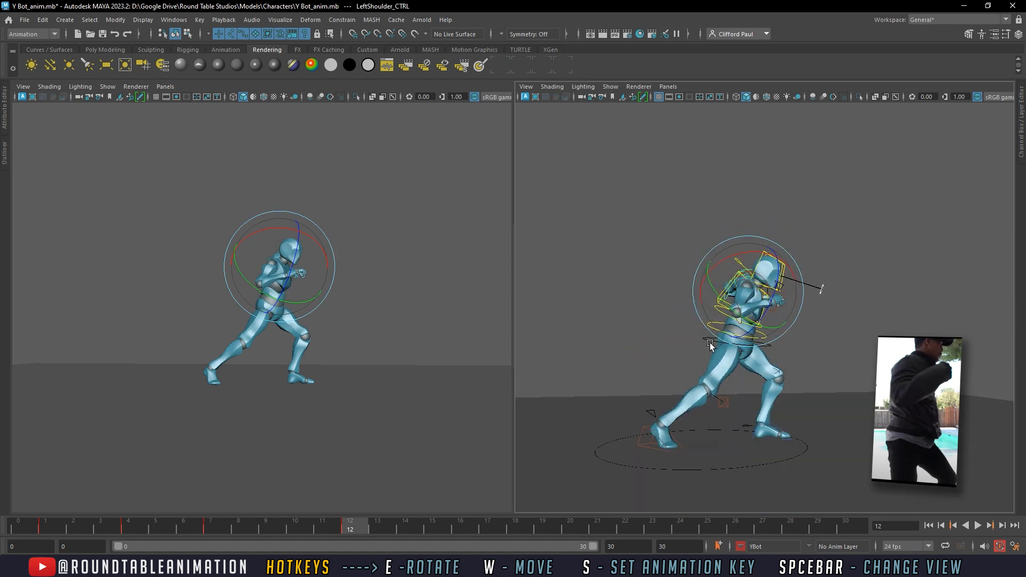
Step: Rotate the root control to turn the hips slightly for the frame 12 pose
left_click(709, 344)
left_click_drag(711, 353, 730, 367, "alt")
left_click(745, 349)
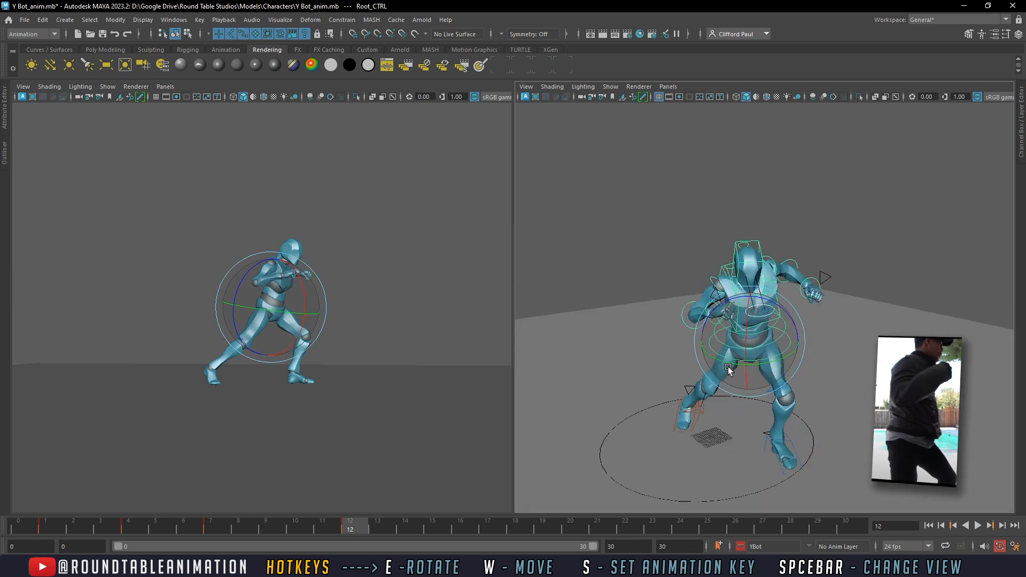
Step: Rotate the right hand FK control to angle the fist in its guard position near the chin
left_click_drag(779, 367, 784, 299, "alt")
left_click(787, 275)
left_click(786, 275)
key("e")
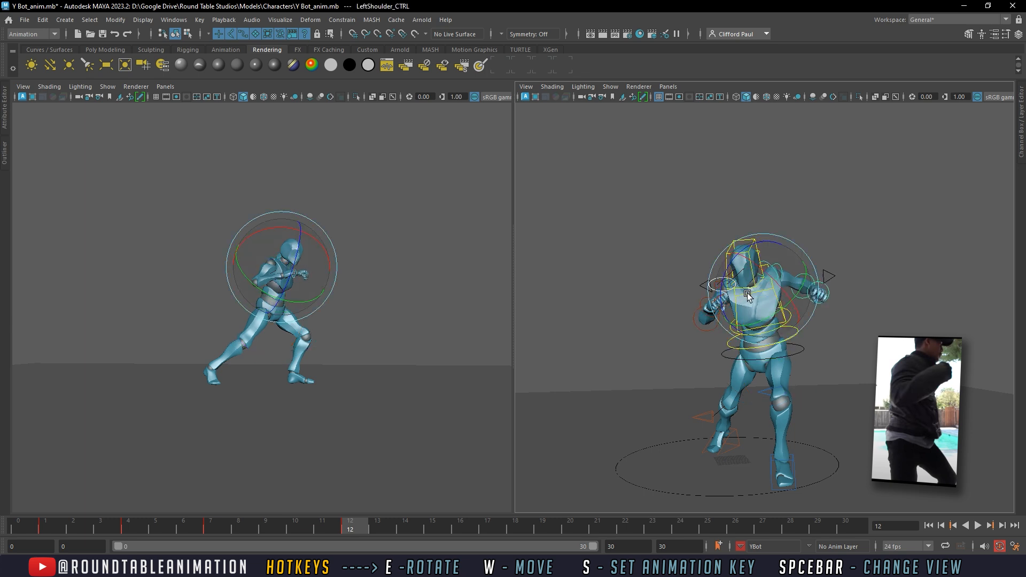
scroll(769, 299, "up", 5)
left_click_drag(749, 314, 774, 310, "alt")
middle_click_drag(773, 310, 814, 329, "alt")
left_click(713, 336)
left_click(715, 337)
mouse_move(745, 327)
left_mouse_down()
mouse_move(734, 304)
mouse_move(726, 331)
mouse_move(749, 324)
left_mouse_up()
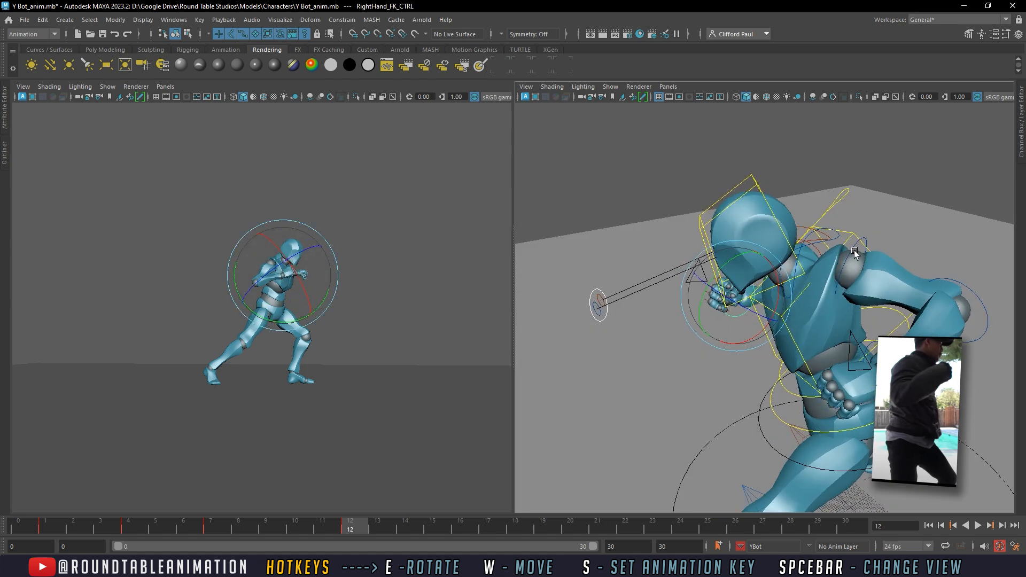
Step: Rotate the left shoulder control and turn the lower spine control to twist the torso in the frame 12 pose
left_click(831, 236)
left_click(840, 235)
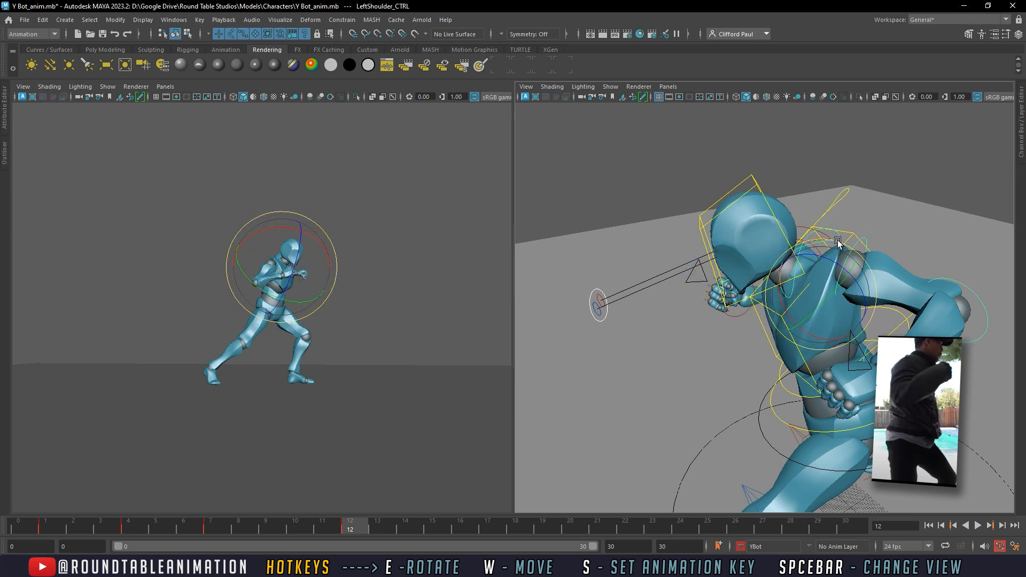
left_click_drag(854, 298, 818, 310)
left_click(855, 230)
left_click(790, 335)
mouse_move(789, 353)
left_mouse_down()
mouse_move(821, 357)
mouse_move(789, 358)
left_mouse_up()
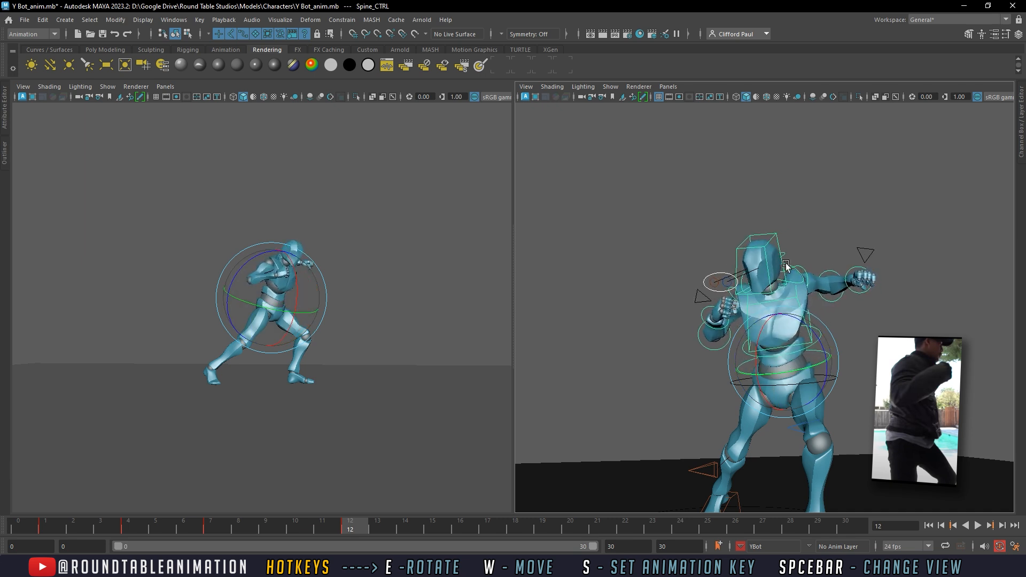
Step: Rotate the head control to turn the head in the frame 12 pose, and compare it with the earlier punch frames
left_click(767, 249)
left_click(768, 271)
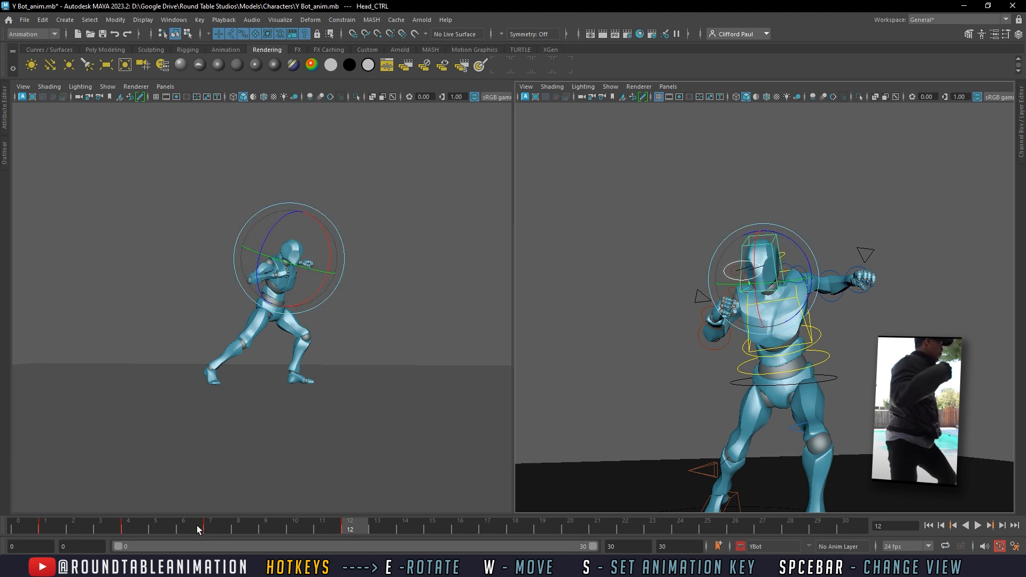
left_click_drag(204, 527, 230, 524)
left_click_drag(339, 524, 362, 526)
Step: Move the root control slightly to shift the hips in the frame 12 pose
scroll(745, 419, "down", 3)
left_click_drag(805, 424, 818, 369, "alt")
left_click(822, 339)
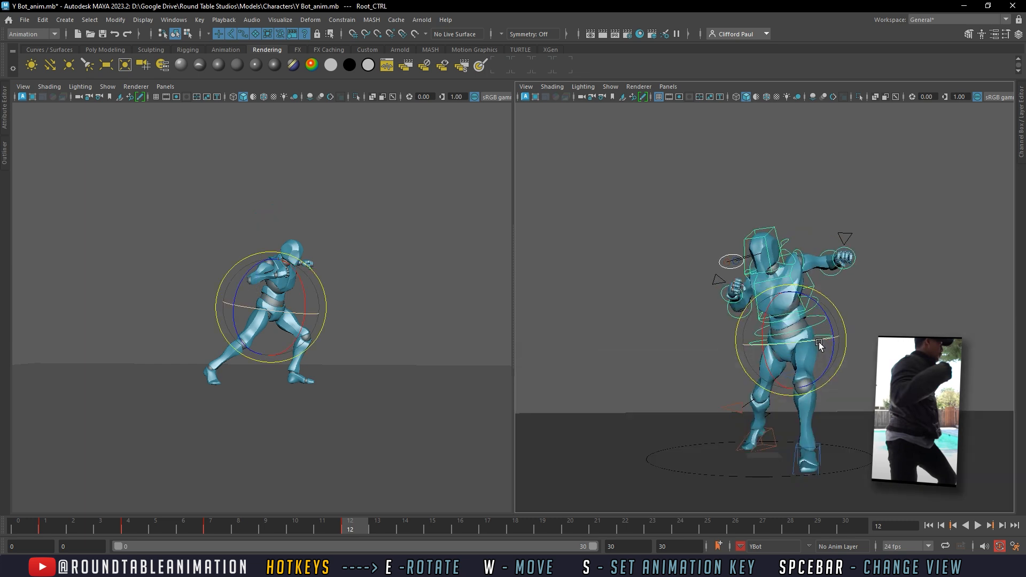
key("w")
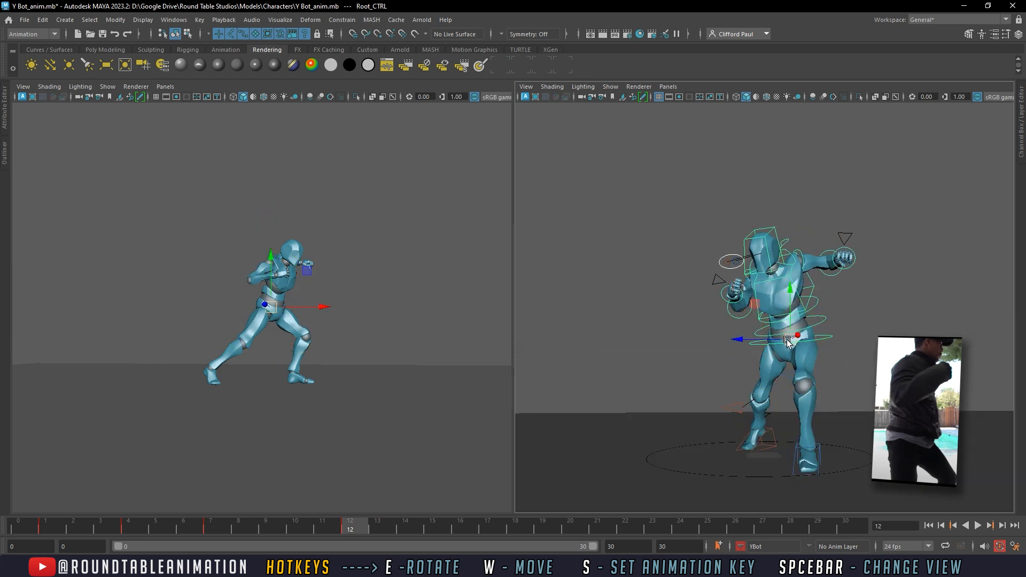
left_click_drag(788, 340, 784, 345)
Step: Set the right foot IK control's Foot Roll to 0
left_click(770, 429)
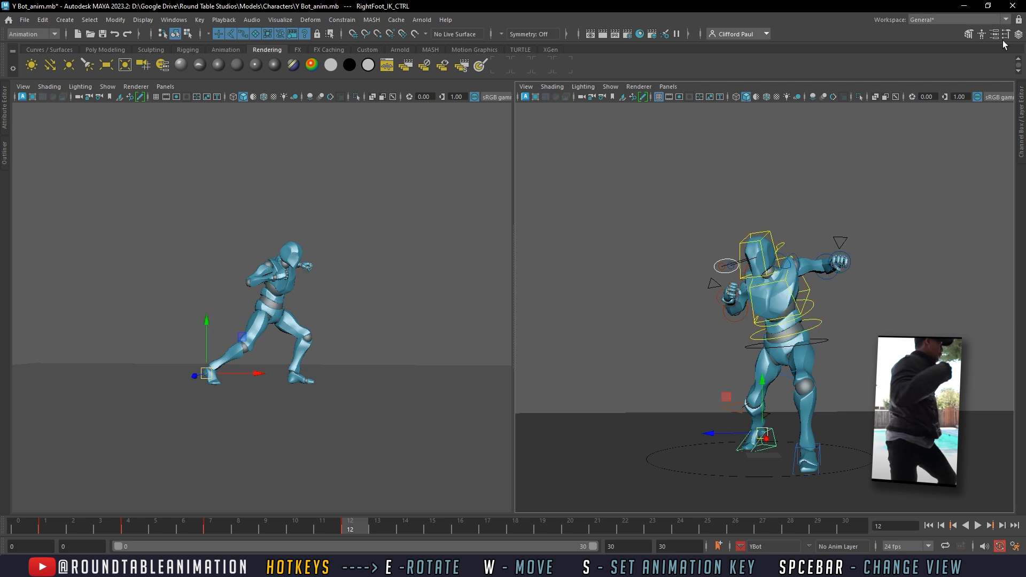
left_click(1019, 35)
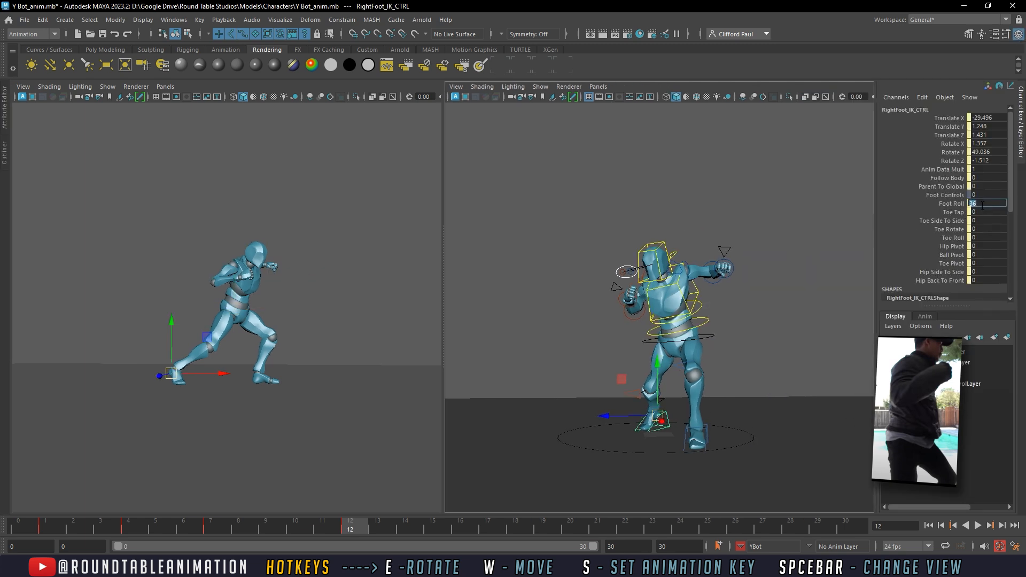
key("Return")
Step: Move the root control to rebalance the hips over the planted feet at frame 12
left_click_drag(709, 324, 744, 328, "alt")
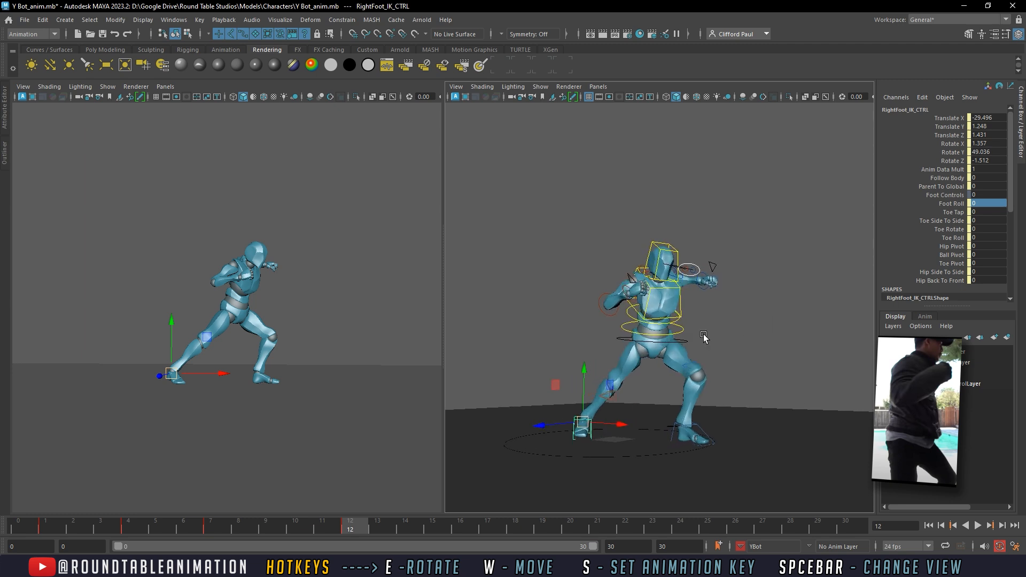
scroll(744, 328, "up", 5)
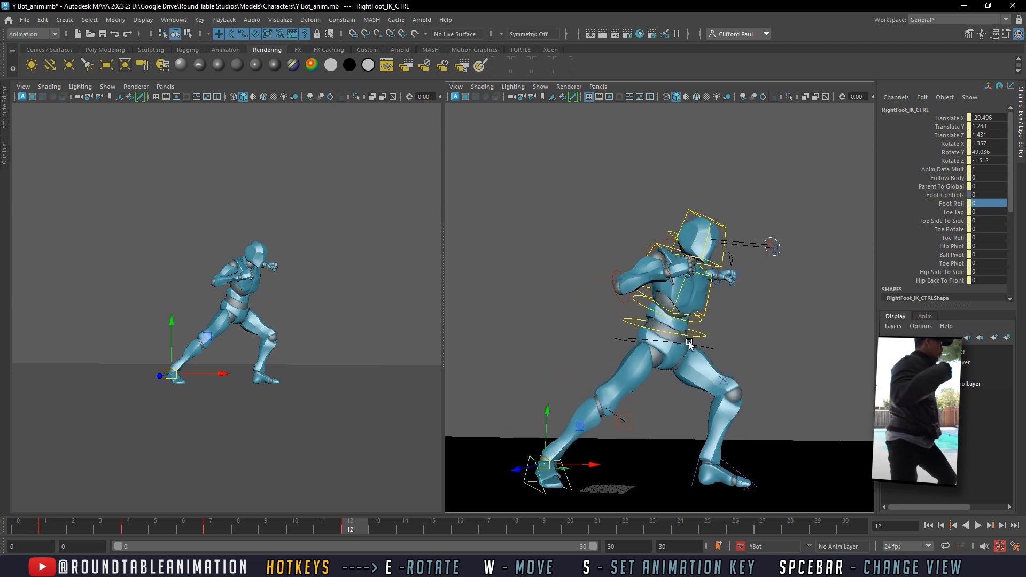
left_click(689, 344)
left_click_drag(662, 347, 650, 351)
Step: Rotate the upper-body and head controls to refine where the character faces in the frame 12 pose
left_click_drag(749, 342, 599, 369, "alt")
left_click(673, 251)
key("e")
left_click_drag(751, 251, 745, 235)
left_click(635, 229)
left_click(634, 228)
left_click_drag(649, 262, 667, 273)
left_click_drag(686, 216, 756, 242)
left_click(589, 252)
Step: Rotate the Spine2 control to turn the chest at frame 12, and scrub the timeline to check the motion
left_click_drag(710, 289, 683, 295, "alt")
left_click(703, 298)
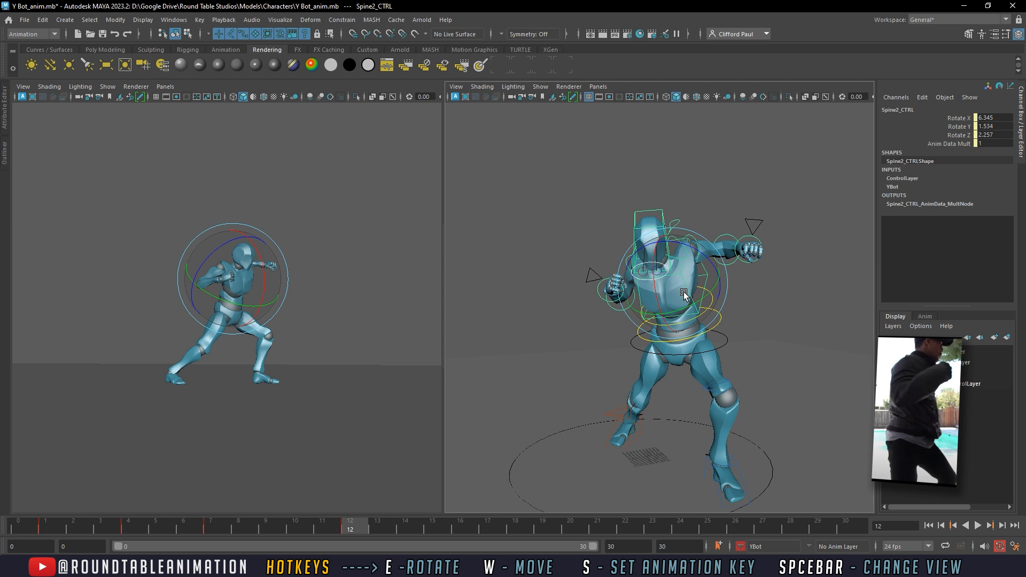
left_click(706, 225)
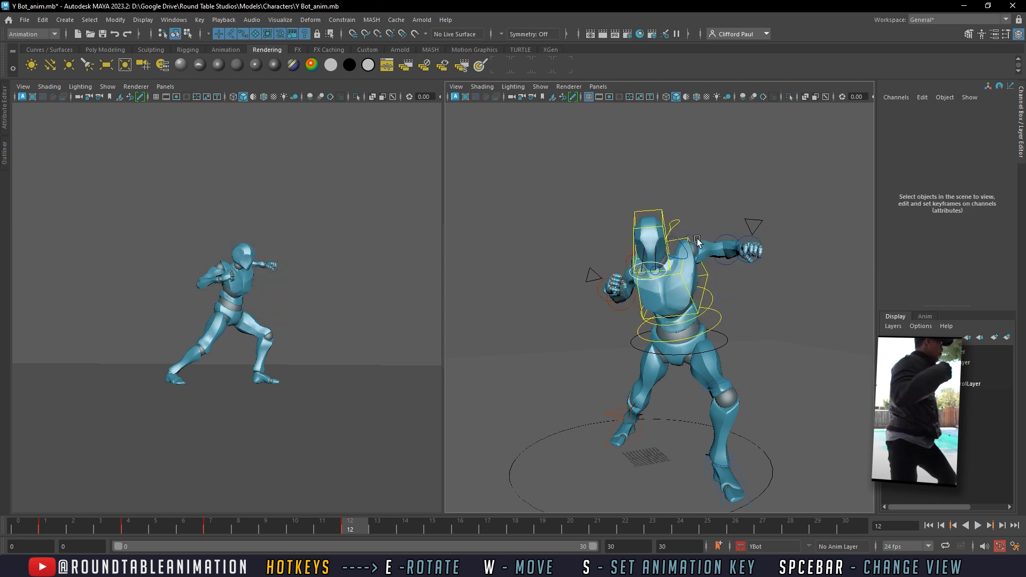
left_click(674, 248)
left_click_drag(673, 248, 698, 260)
left_click(701, 264)
left_click(690, 258)
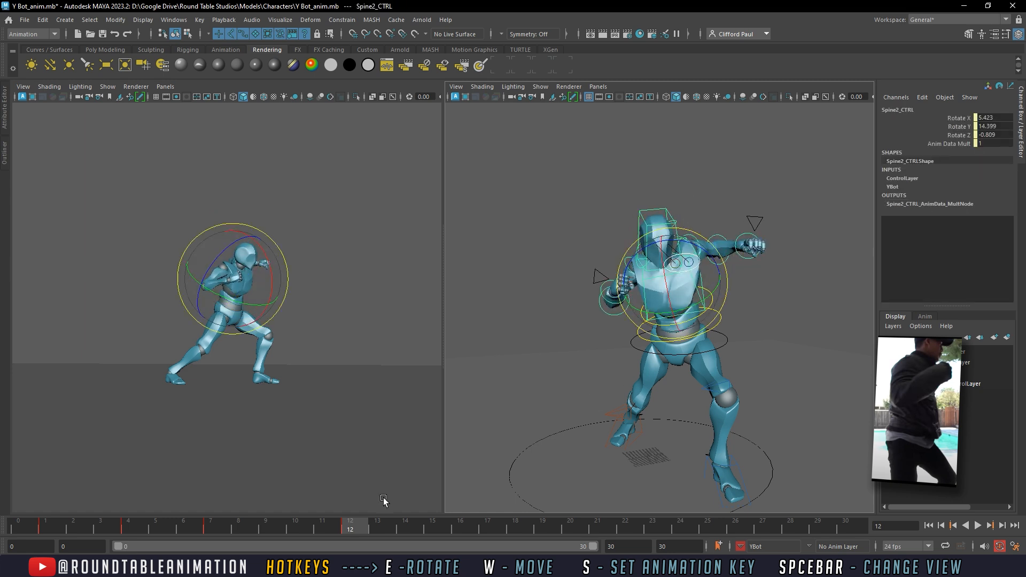
left_click_drag(153, 529, 252, 526)
left_click_drag(347, 529, 376, 531)
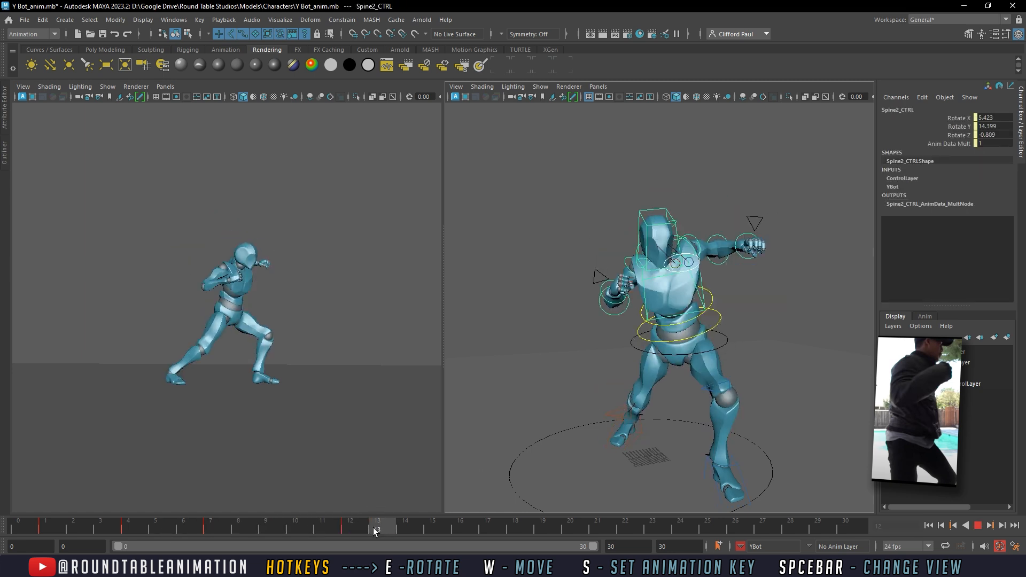
Step: Adjust the root control's rotation in the frame 12 pose and scrub through the punch recovery
left_click_drag(604, 358, 732, 330, "alt")
left_click(705, 344)
left_click(731, 338)
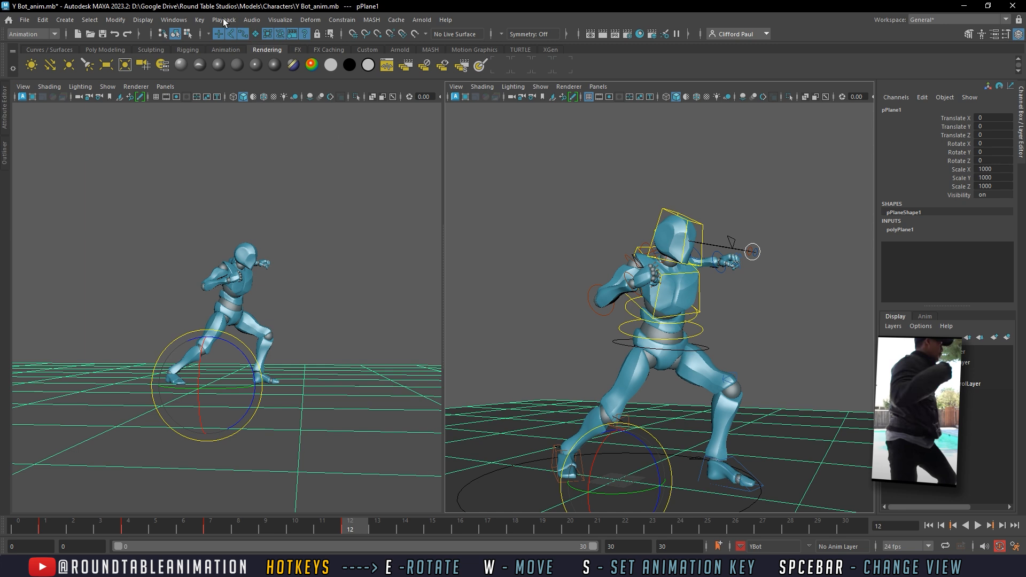
left_click(839, 214)
left_click(692, 354)
left_click_drag(699, 345, 660, 348, "alt")
left_click_drag(680, 354, 701, 368)
left_click_drag(175, 525, 366, 525)
Step: Move the right knee control to redirect the right knee at frame 12
left_click(632, 445)
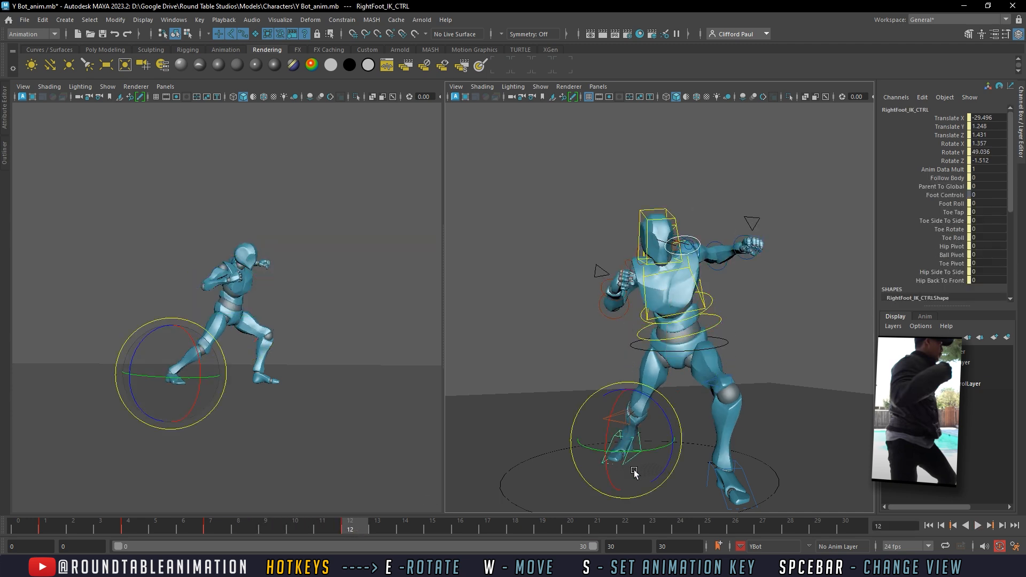
left_click(629, 418)
key("w")
left_click_drag(617, 419, 587, 390)
Step: Rotate the hip and Spine2 controls to refine the torso twist at frame 12, and play back the result
left_click_drag(653, 383, 682, 380, "alt")
left_click(690, 336)
key("e")
left_click_drag(678, 318, 680, 350)
left_click(707, 319)
left_click(693, 271)
left_click(766, 332)
left_click(699, 301)
left_click_drag(684, 269, 676, 268)
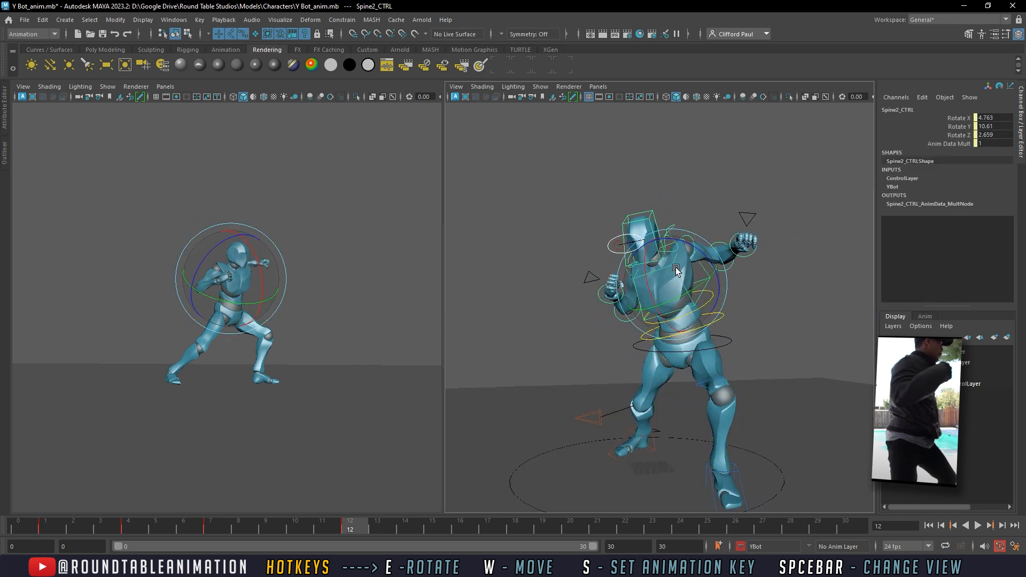
key("alt+v")
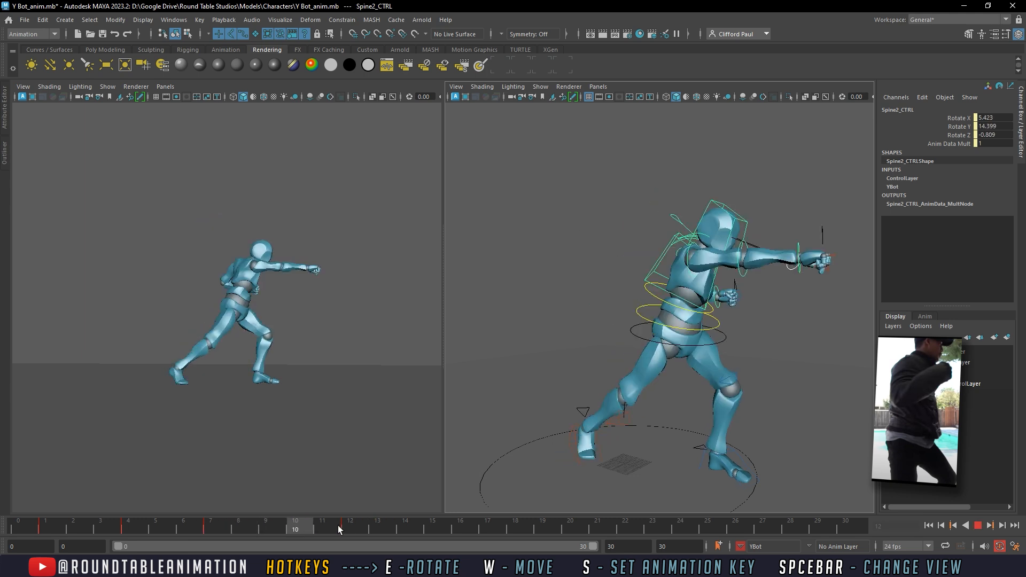
key("alt+v")
Step: Rotate the root control to turn the hips for a new pose at frame 17
left_click(717, 349)
left_click_drag(717, 349, 685, 327, "alt")
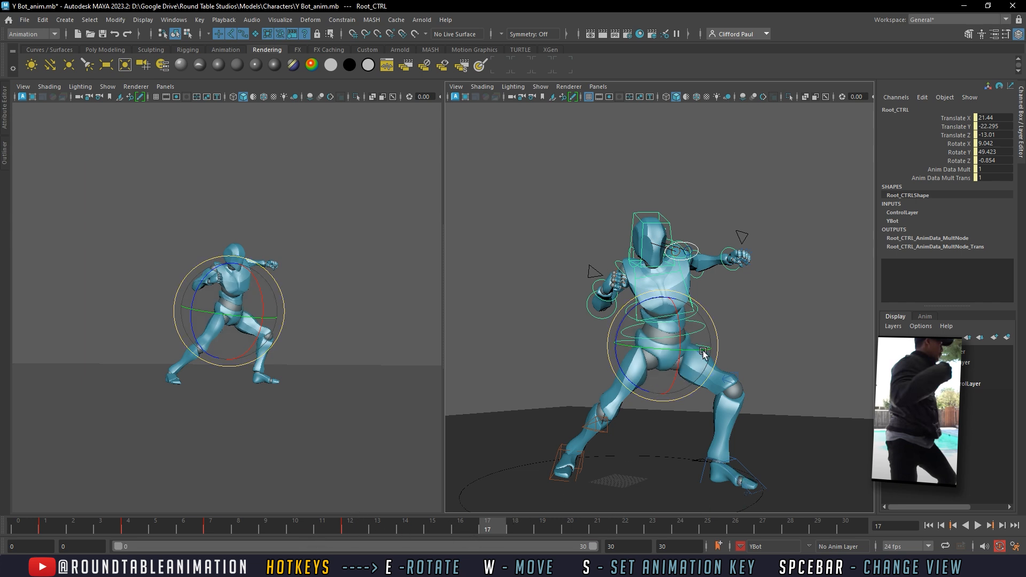
left_click_drag(738, 342, 744, 320, "alt")
left_click_drag(672, 341, 655, 337)
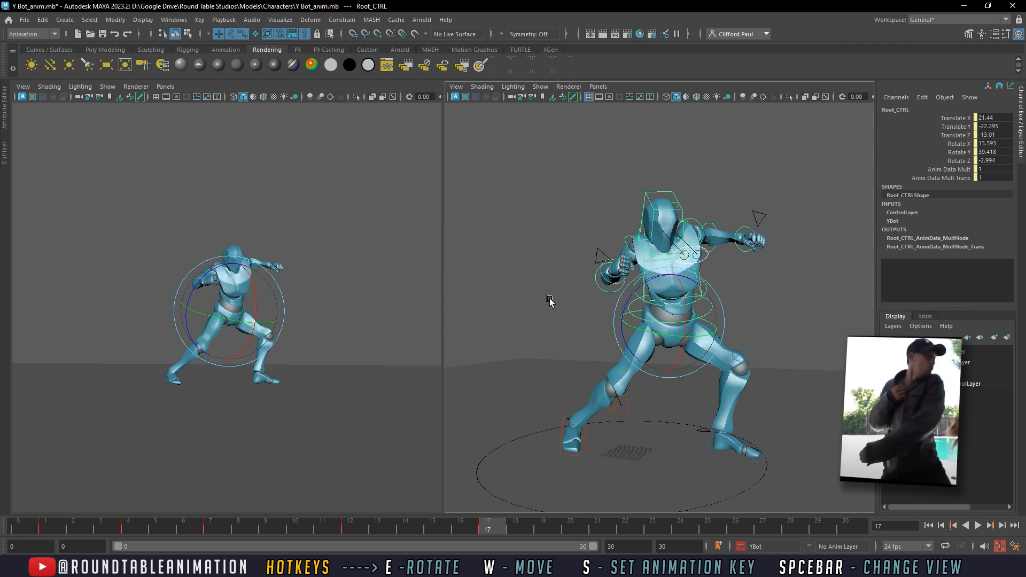
left_click_drag(669, 331, 666, 290)
Step: Rotate the lower spine control to twist the torso in the frame 17 pose
left_click(747, 258)
left_click(695, 298)
middle_click_drag(680, 315, 678, 297, "alt")
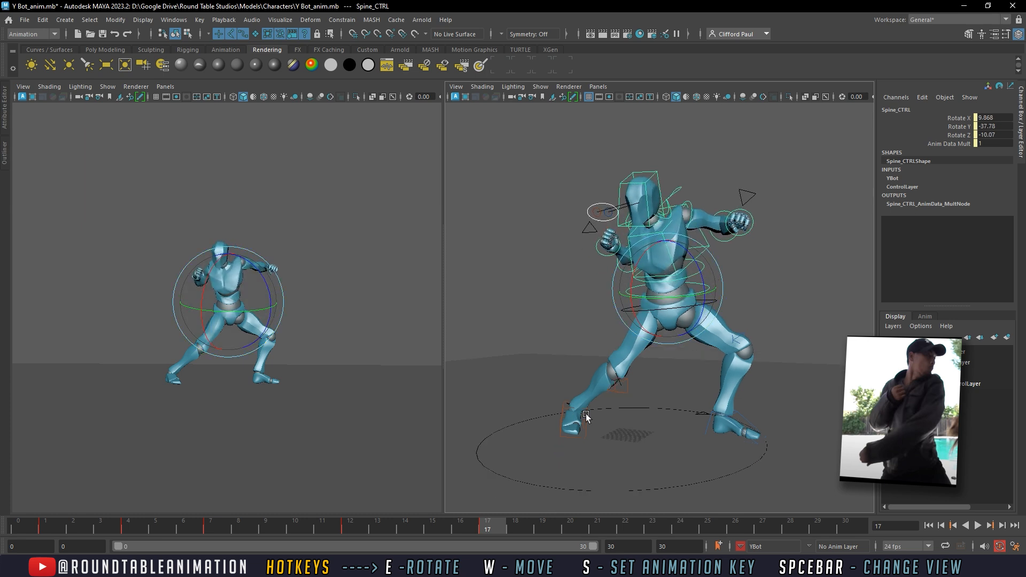
Step: Rotate the right foot IK control to turn the foot outward and move the right knee control to match
left_click(586, 415)
left_click_drag(566, 419, 622, 407)
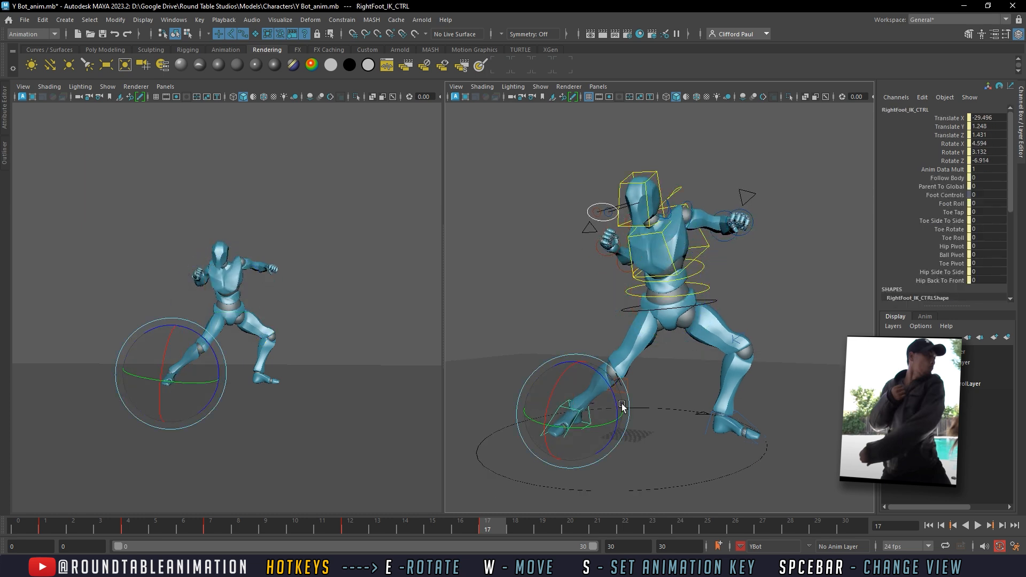
left_click(578, 400)
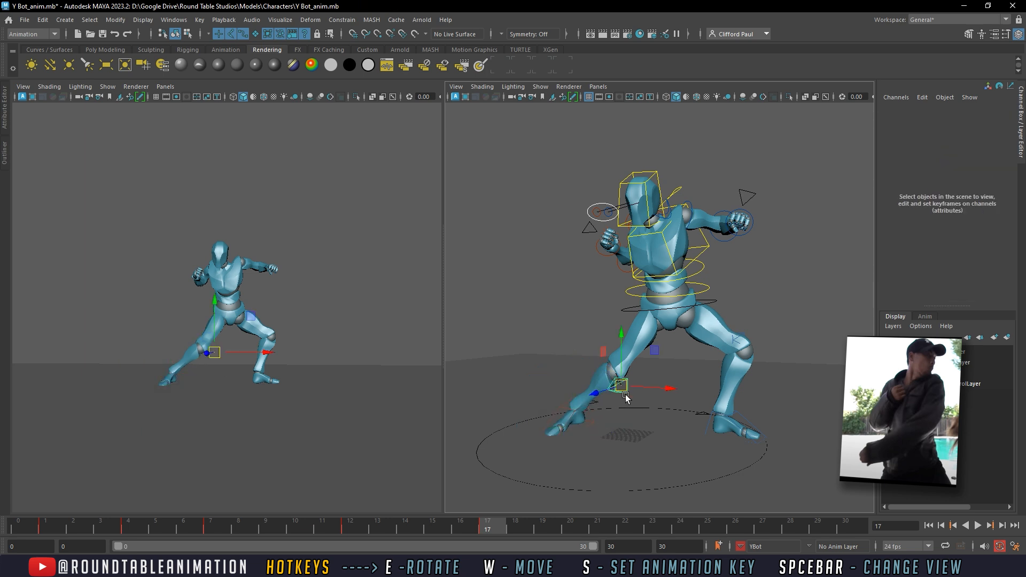
left_click(622, 394)
left_click_drag(623, 395, 610, 359)
middle_click_drag(611, 338, 603, 357, "alt")
Step: Move the left knee control and rotate the left foot IK control to turn the left leg at frame 17
left_click_drag(603, 357, 677, 435, "alt")
left_click(693, 324)
left_click(735, 373)
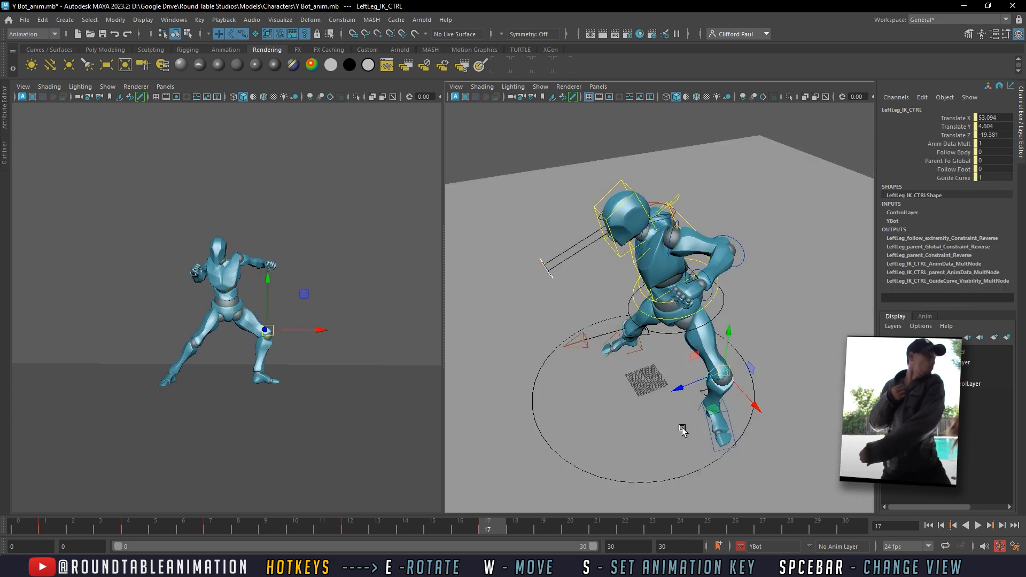
left_click_drag(726, 372, 757, 369)
left_click(732, 415)
key("e")
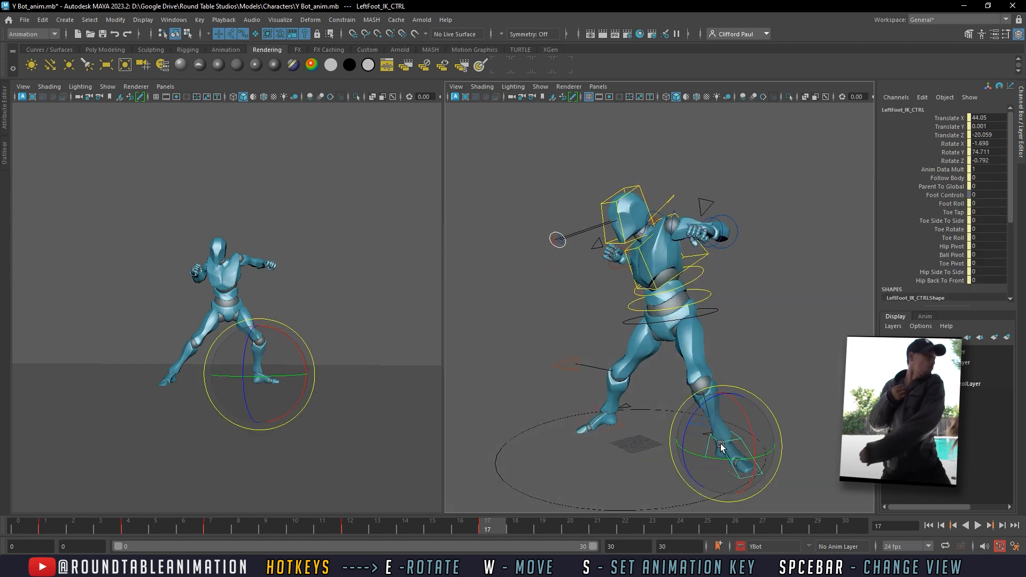
left_click_drag(732, 455, 674, 324)
Step: Move and rotate the root control to reposition the hips between the feet at frame 17
left_click(705, 372)
key("w")
left_click(709, 352)
key("e")
left_click(711, 334)
Step: Rotate the neck control to turn the head in the frame 17 pose
left_click(671, 317)
left_click(686, 238)
left_click(694, 255)
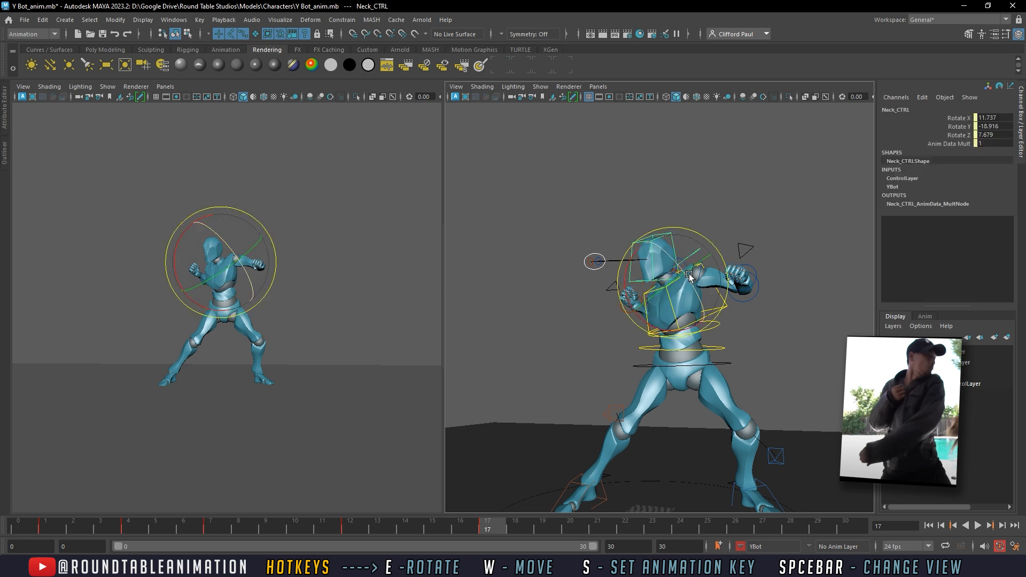
left_click_drag(652, 276, 674, 274)
left_click(723, 238)
Step: Rotate the left shoulder and arm controls to bring the left arm across the body at frame 17
left_click_drag(723, 238, 712, 328, "alt")
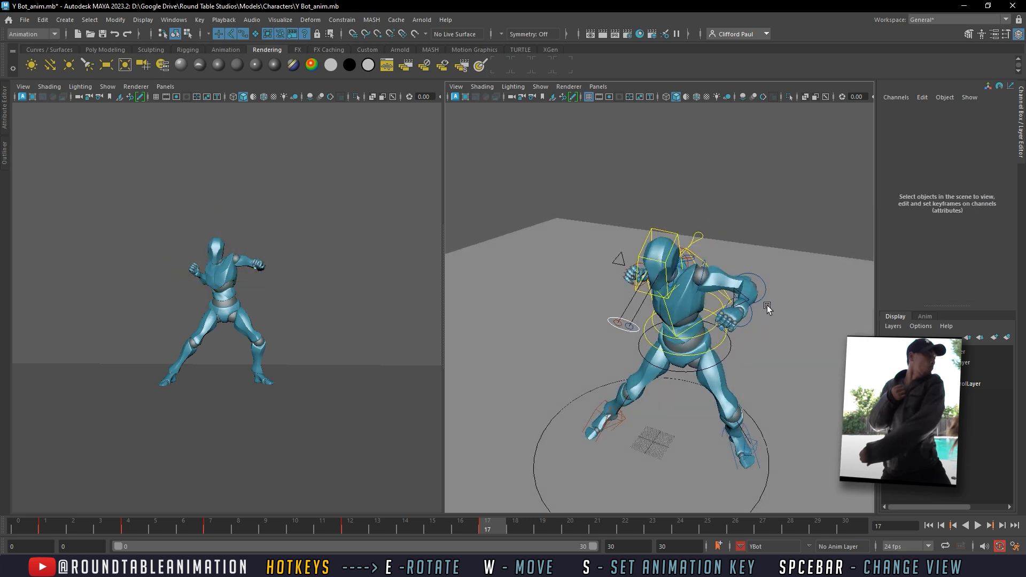
left_click(765, 297)
left_click_drag(765, 297, 798, 286)
left_click(771, 185)
left_click(703, 272)
left_click_drag(703, 270, 707, 248, "alt")
left_click(777, 201)
left_click(690, 259)
left_click_drag(704, 290, 706, 314)
left_click_drag(706, 314, 707, 283, "alt")
left_click_drag(706, 285, 772, 304)
left_click(720, 279)
Step: Rotate the right arm and upper-body controls to bring the right fist up near the chin at frame 17
left_click(613, 271)
left_click(623, 277)
left_click(613, 239)
left_click_drag(612, 239, 674, 286, "alt")
left_click(619, 252)
left_click(667, 277)
left_click_drag(668, 279, 682, 341)
Step: Move the root control to shift the body's weight at frame 17, and scrub the timeline to check the transition
left_click(710, 320)
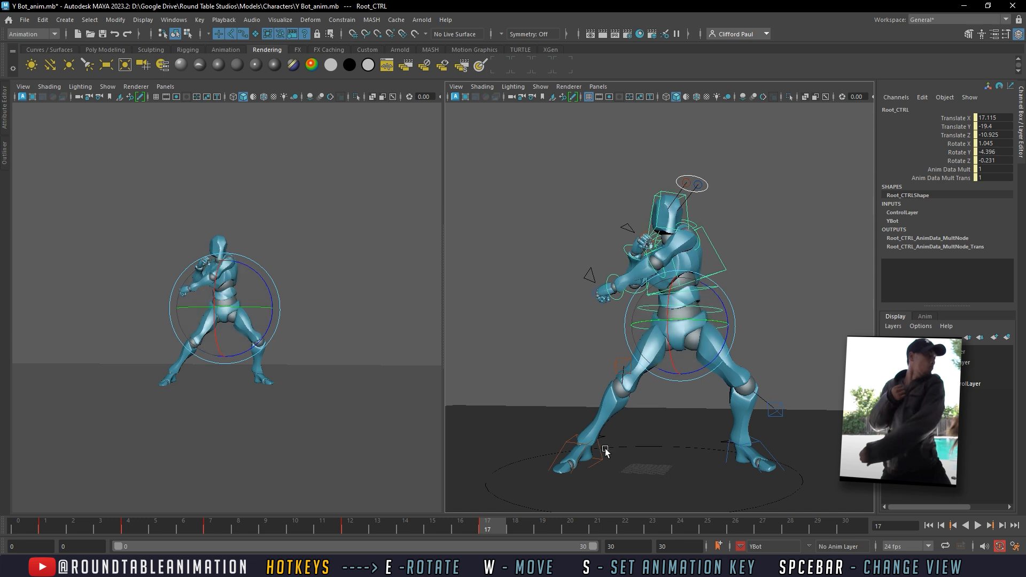
left_click_drag(635, 366, 651, 374, "alt")
key("w")
left_click_drag(677, 325, 614, 337)
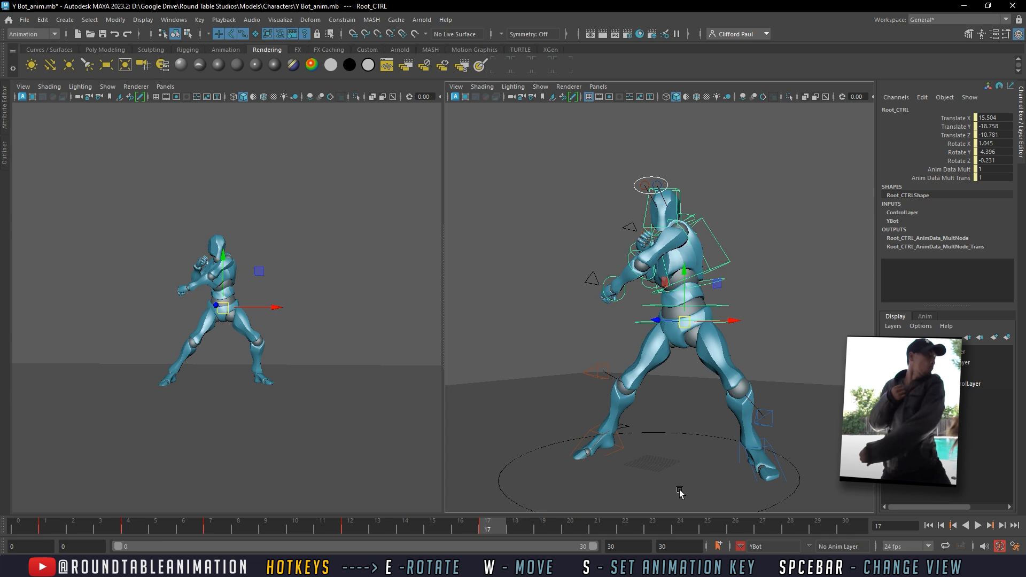
left_click(762, 304)
left_click_drag(320, 525, 487, 526)
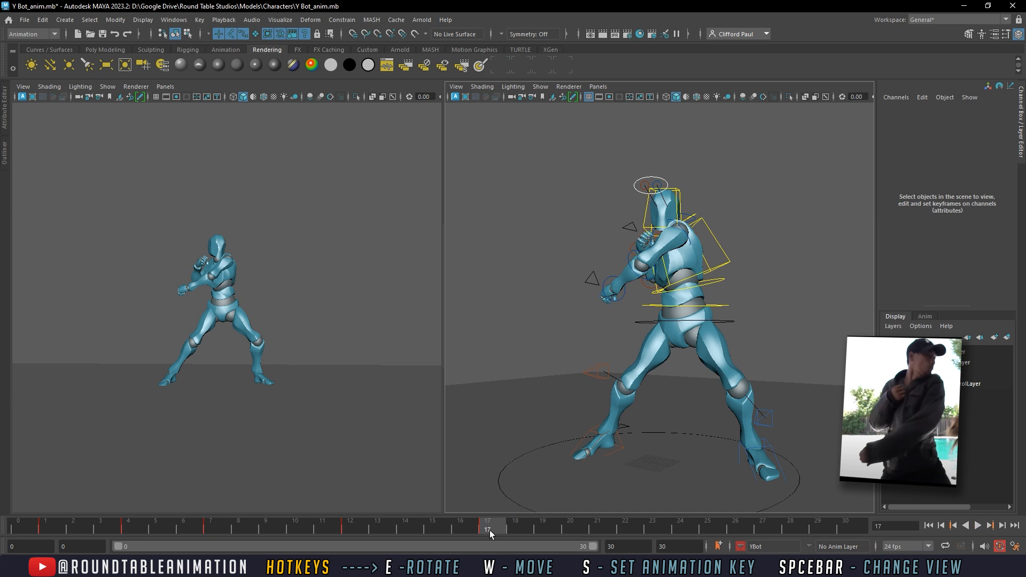
Step: Change the tangent type of the keys from frame 12 through frame 17
left_click(518, 530)
left_click(491, 524)
left_click_drag(503, 526, 352, 528, "shift")
right_click(378, 528)
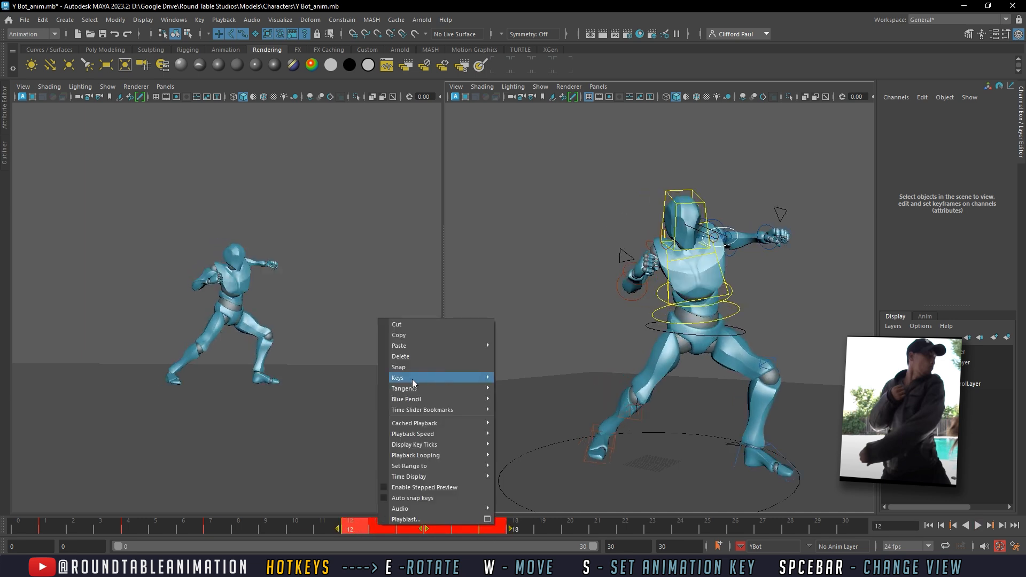
mouse_move(416, 388)
left_click(526, 421)
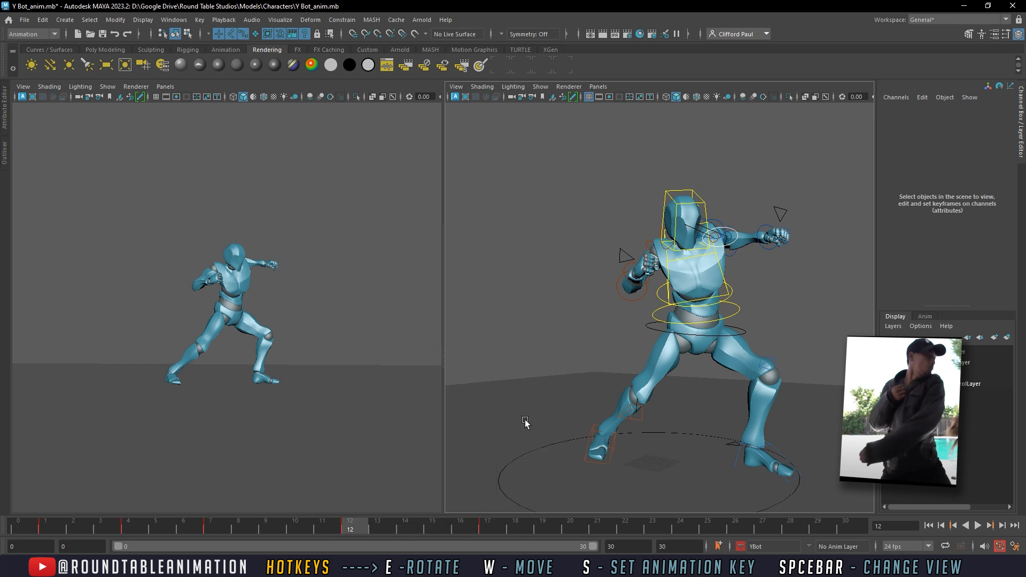
Step: Play the animation from the start and move the frame 17 key to frame 16
left_click(505, 528)
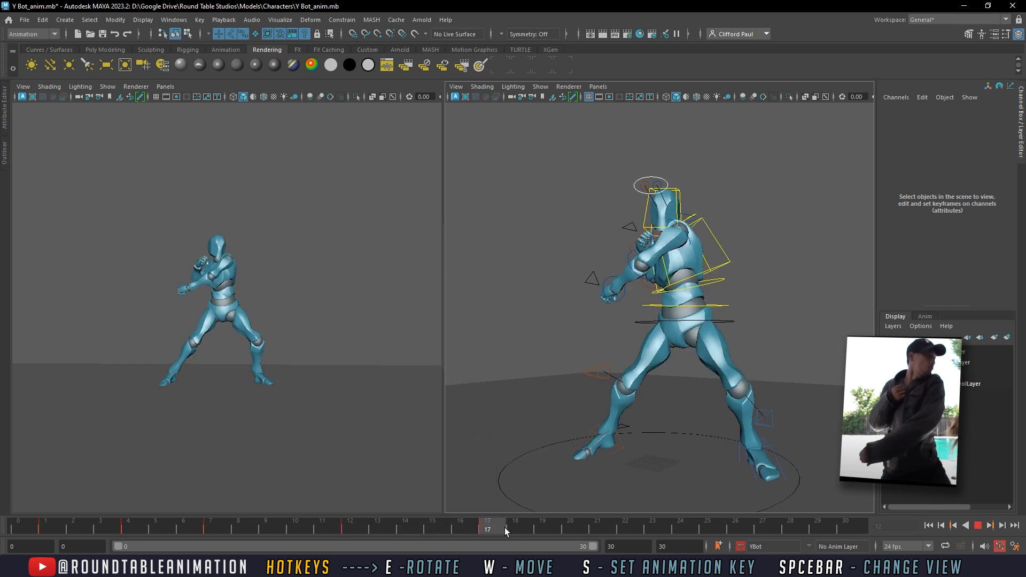
left_click(928, 527)
left_click(976, 526)
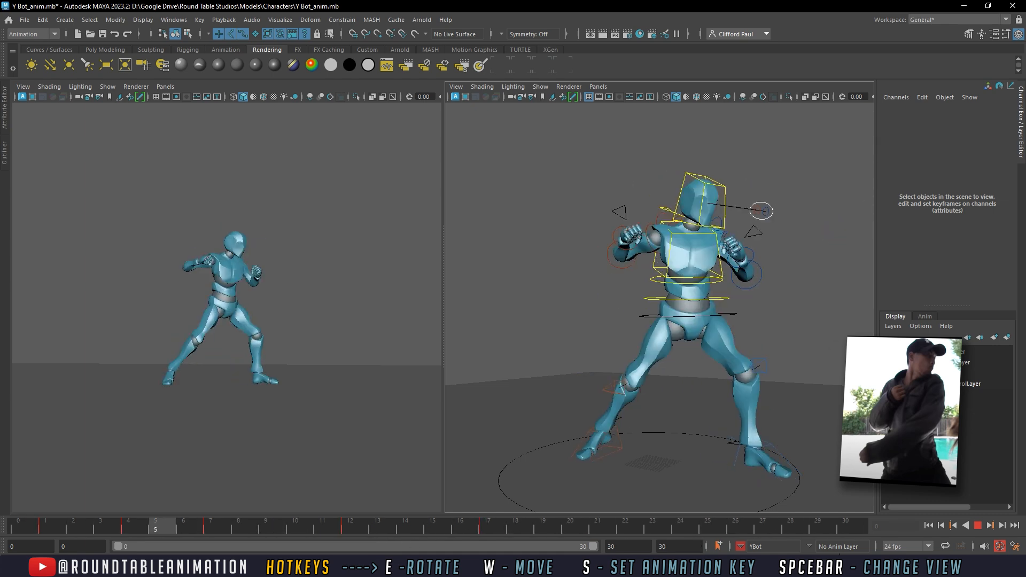
left_click_drag(524, 534, 474, 531)
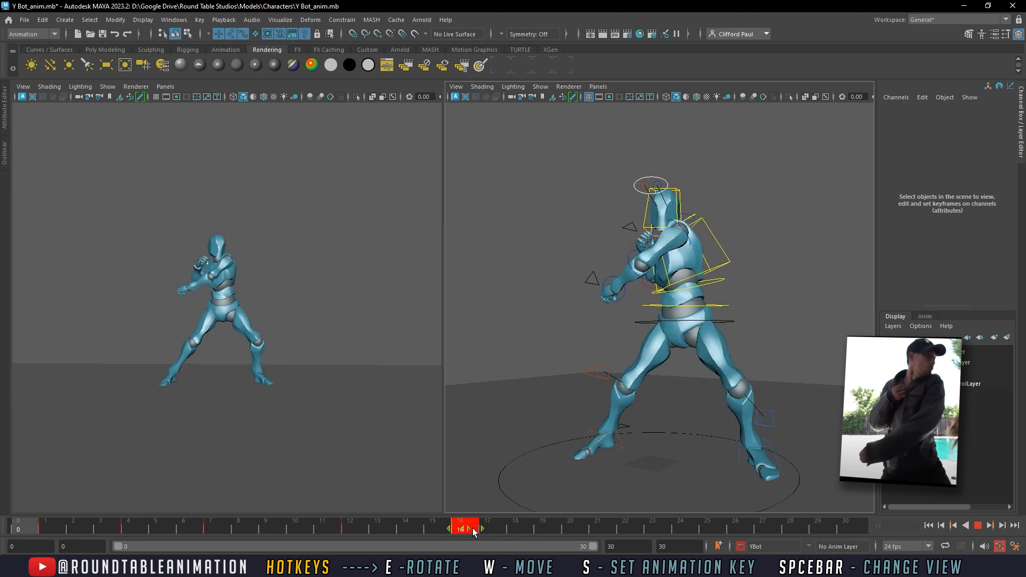
Step: Play back the retimed animation to review the punch recovery timing, and return to the frame 16 key
left_click(932, 527)
left_click(818, 528)
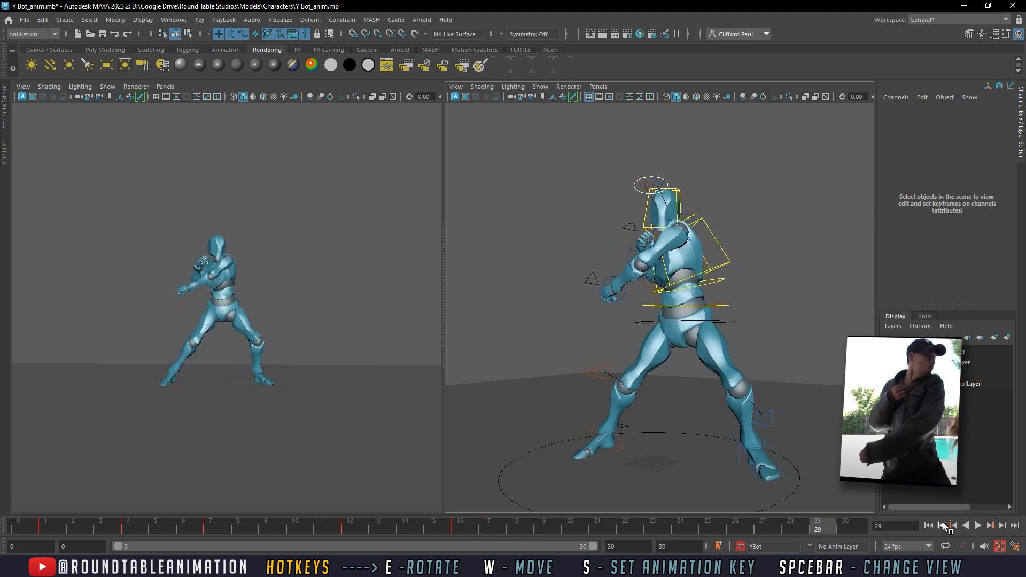
left_click(953, 527)
left_click(979, 526)
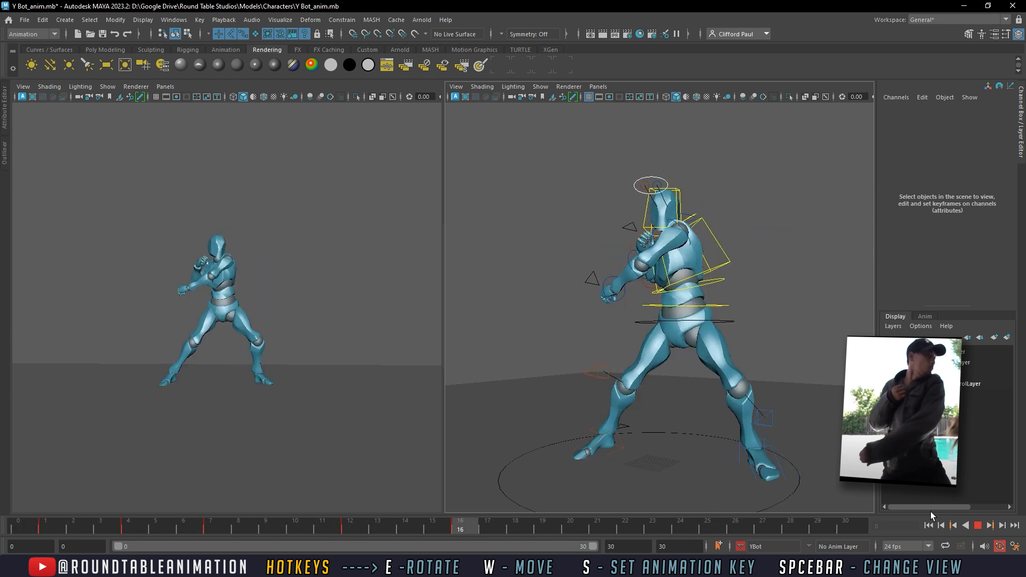
left_click(965, 525)
Step: Move the right knee control outward at frame 16 and scrub the timeline to check the leg
left_click_drag(685, 376, 648, 316, "alt")
left_click(687, 322)
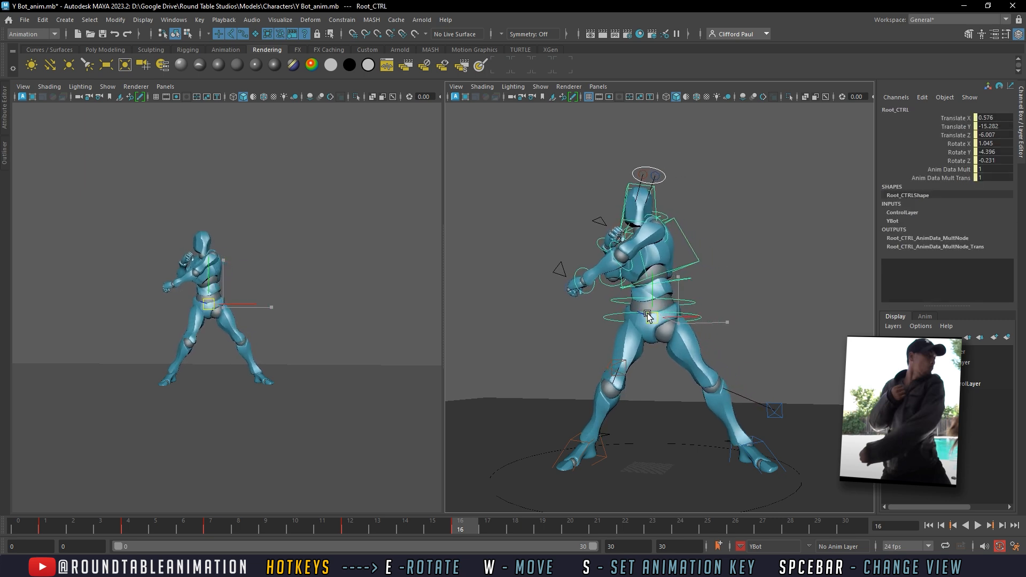
left_click(620, 378)
left_click_drag(618, 377, 570, 373)
left_click_drag(324, 529, 449, 526)
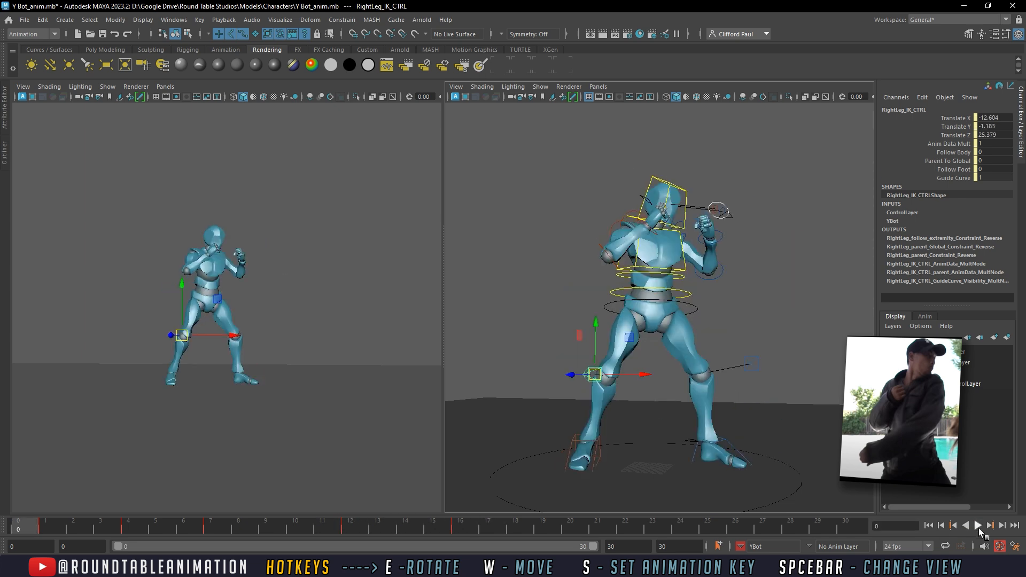
Step: Play back the animation and scrub past frame 12 to review the transition into the frame 16 pose
left_click(978, 527)
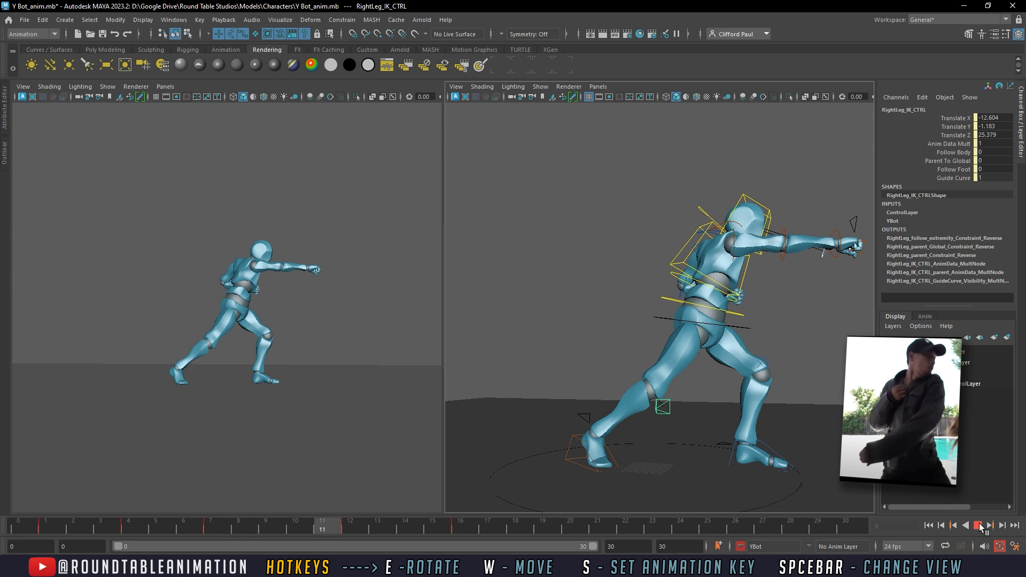
left_click(979, 527)
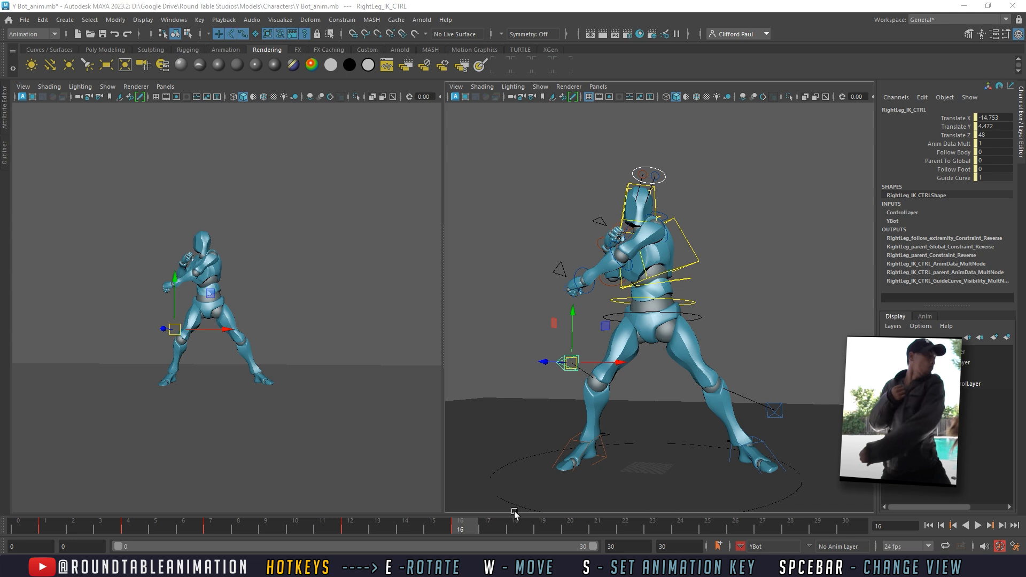
left_click_drag(323, 530, 371, 524)
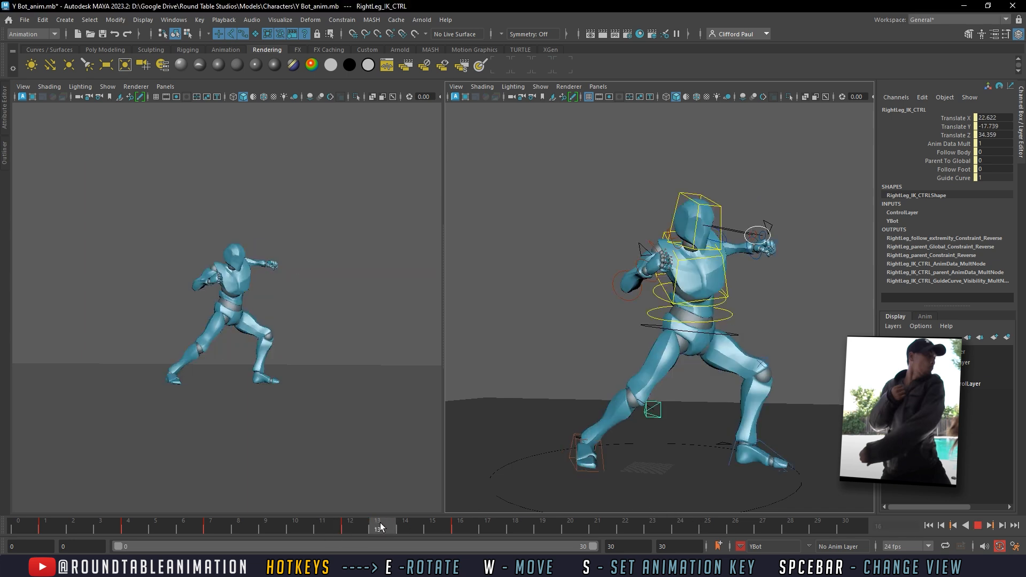
left_click_drag(443, 530, 501, 529)
Step: Start a pose at frame 21 by turning the root control about 60° in Y and lowering the hips
left_click_drag(615, 535, 615, 527)
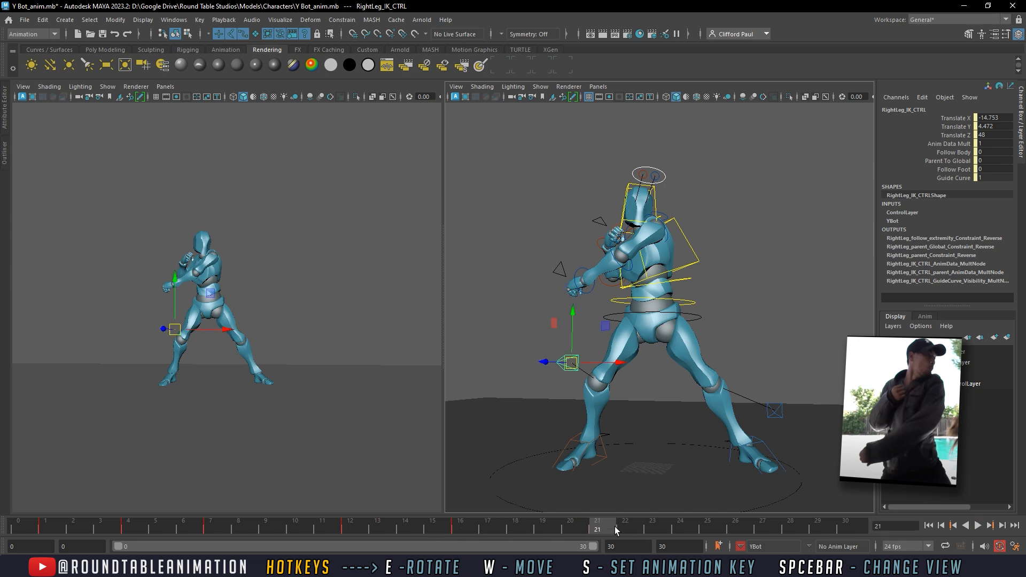
left_click(670, 314)
mouse_move(657, 351)
left_mouse_down("alt")
mouse_move(673, 307)
mouse_move(715, 331)
mouse_move(708, 323)
mouse_move(690, 351)
mouse_move(665, 333)
left_mouse_up("alt")
key("e")
key("w")
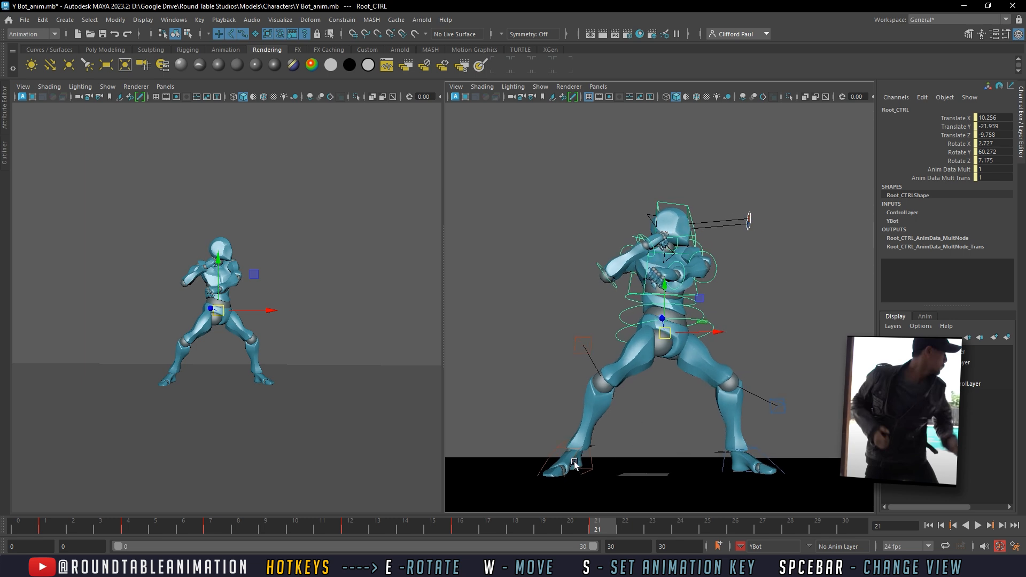
Step: Turn the right foot control to about 30° in Y at frame 21 and adjust its placement
left_click(577, 466)
key("e")
left_click_drag(576, 452, 536, 459)
key("w")
left_click_drag(620, 444, 621, 439)
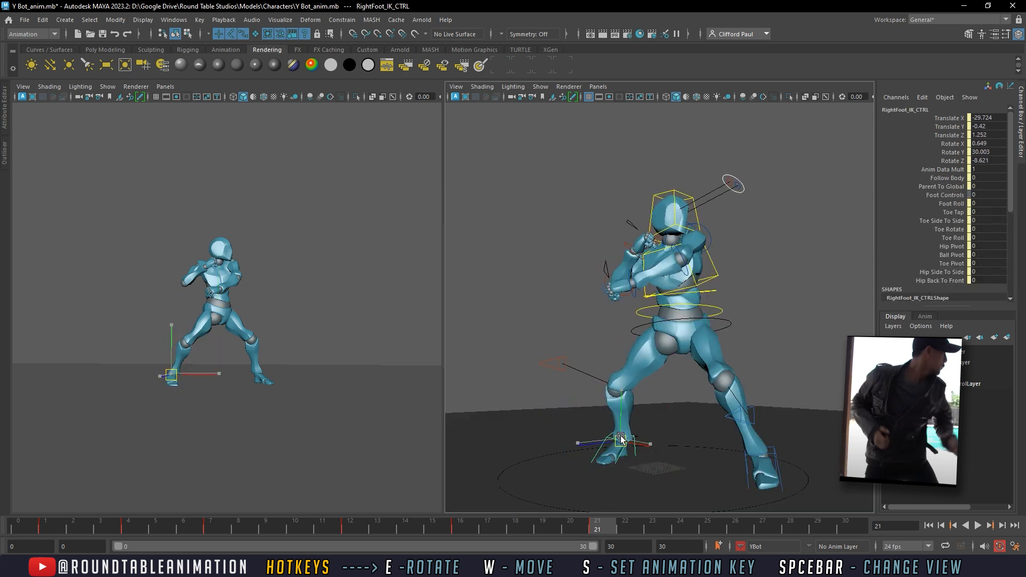
Step: Move the right knee control at frame 21 so the knee lines up with the turned foot
left_click(555, 380)
left_click(556, 364)
left_click_drag(555, 364, 609, 399)
middle_click_drag(724, 364, 713, 401, "alt")
Step: Rotate the left foot control at frame 21 so the foot points in the direction of the lunge
left_click(731, 459)
left_click_drag(741, 437, 701, 399, "alt")
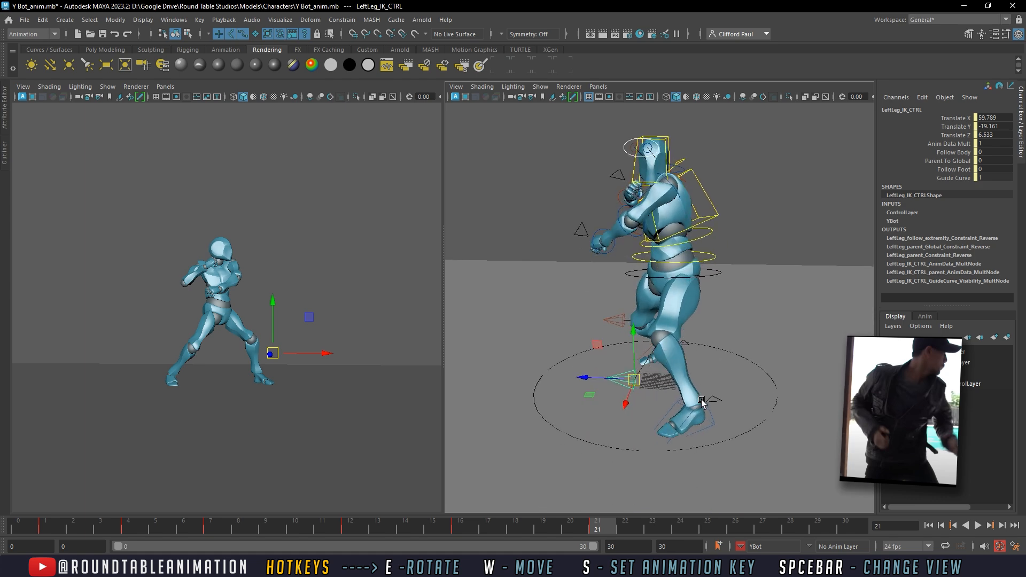
left_click(698, 420)
key("e")
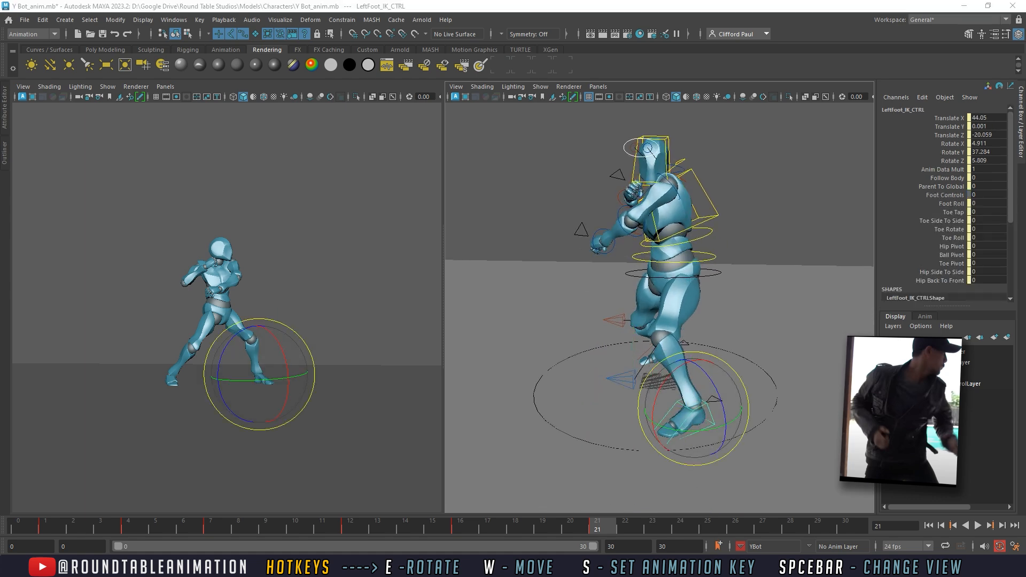
left_click_drag(778, 351, 781, 318, "alt")
left_click_drag(706, 389, 721, 381)
left_click_drag(725, 436, 717, 412)
Step: Move the left knee control at frame 21 to aim the knee along the turned left foot
key("w")
left_click(721, 362)
left_click_drag(730, 364, 733, 365)
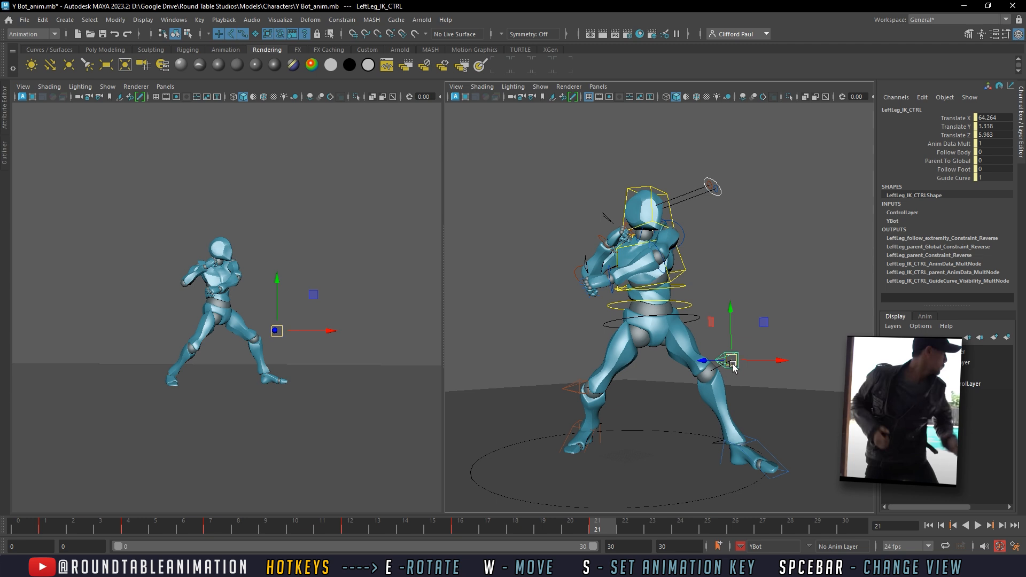
Step: Rotate the root control to about 66° in Y at frame 21, and undo the latest adjustments made after it
left_click(674, 313)
key("e")
mouse_move(674, 312)
left_mouse_down()
mouse_move(684, 304)
mouse_move(683, 313)
left_mouse_up()
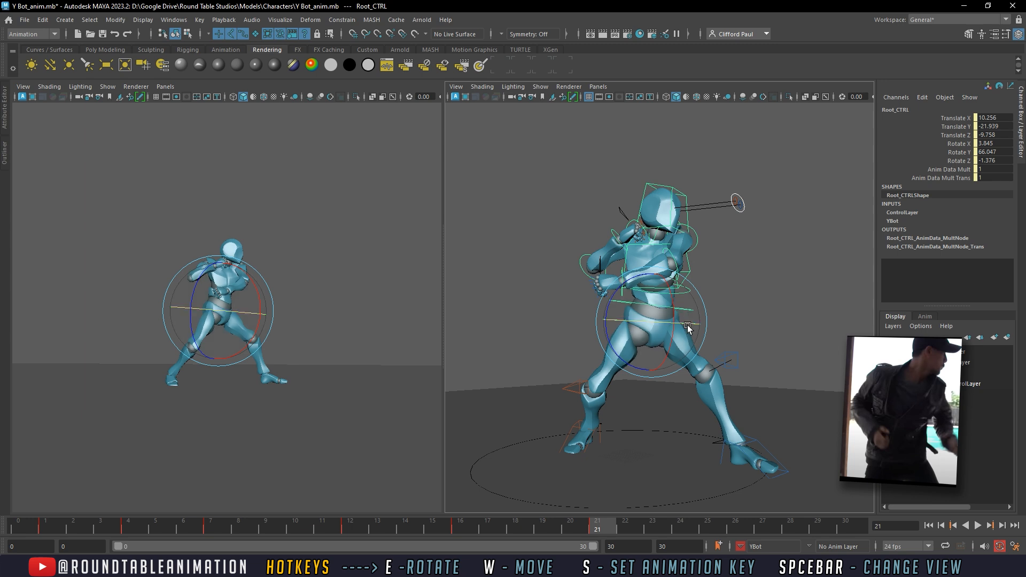
key("ctrl+z")
key("ctrl+z")
key("ctrl+z")
key("ctrl+z")
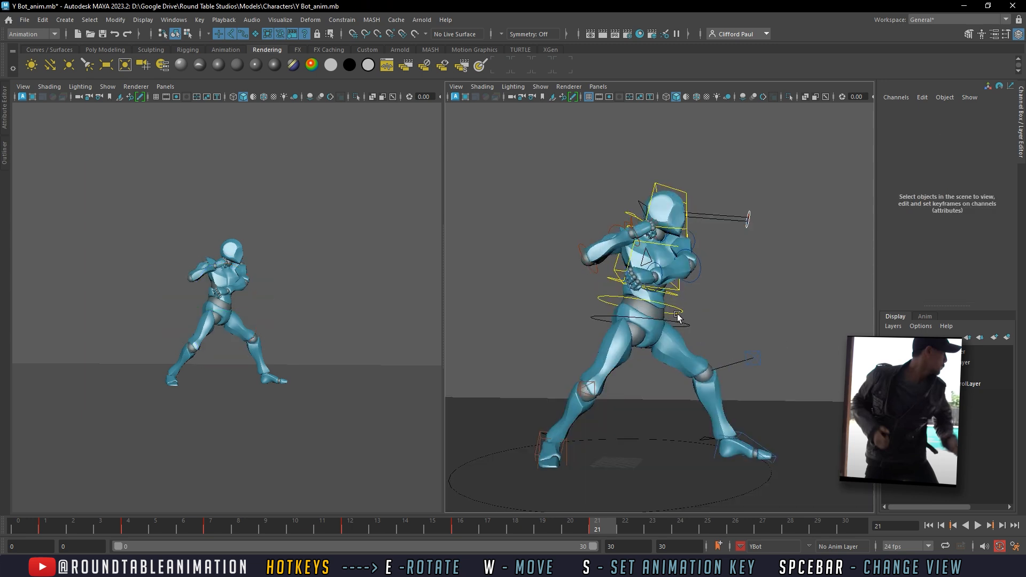
Step: Rotate the spine and upper-body controls at frame 21 to twist the torso open toward the front leg
left_click(680, 310)
left_click_drag(663, 322, 616, 319)
left_click(726, 282)
left_click(694, 279)
left_click_drag(682, 288, 672, 256)
left_click(725, 265)
left_click(658, 250)
left_click(729, 290)
left_click(701, 306)
left_click(648, 205)
left_click_drag(647, 205, 675, 255)
Step: Move the root control forward to about 15.3 in X at frame 21 to shift weight onto the front leg
left_click_drag(675, 255, 646, 322, "alt")
left_click(667, 322)
left_click(668, 322)
key("w")
middle_click_drag(665, 305, 677, 340, "alt")
right_click_drag(678, 340, 706, 338, "alt")
left_click_drag(705, 339, 649, 352, "alt")
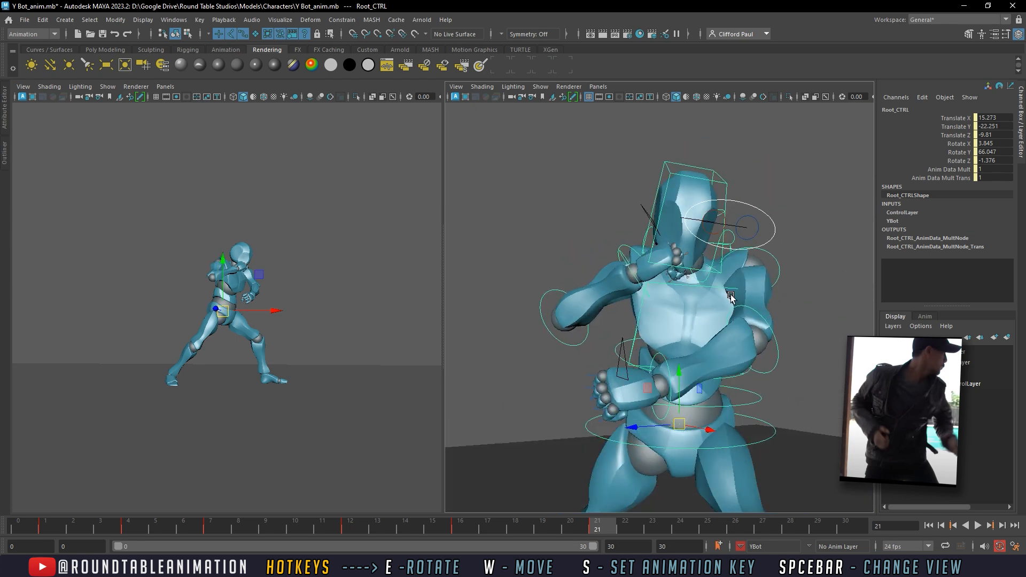
Step: Rotate the left shoulder and upper arm controls at frame 21 to swing the arm from across the body to the front
left_click_drag(744, 288, 714, 319, "alt")
left_click(751, 239)
left_click(719, 248)
key("e")
left_click_drag(705, 265, 773, 340)
left_click(765, 379)
left_click_drag(765, 380, 687, 367, "alt")
left_click(775, 299)
left_click_drag(740, 333, 706, 307, "alt")
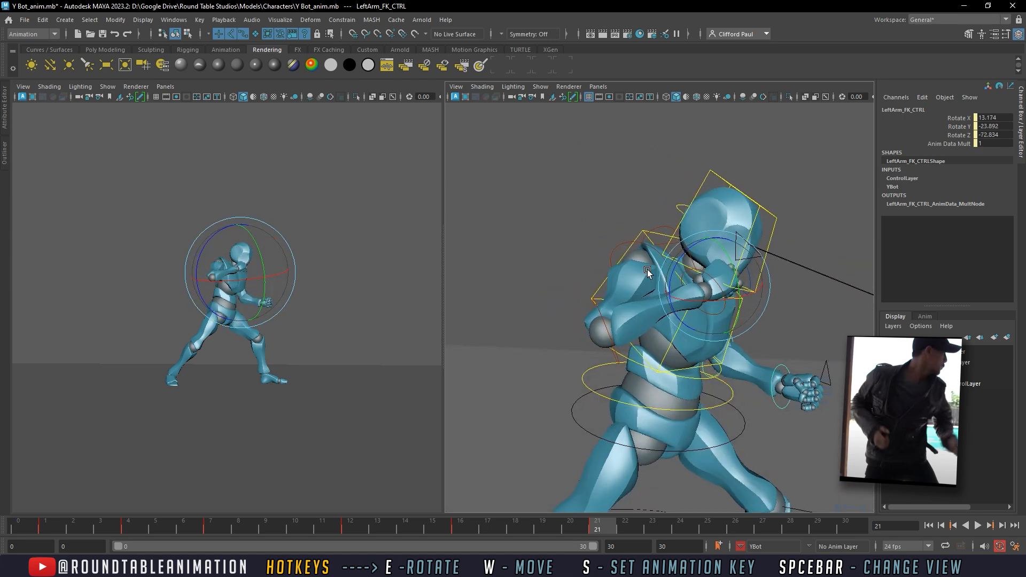
left_click_drag(641, 272, 635, 283, "alt")
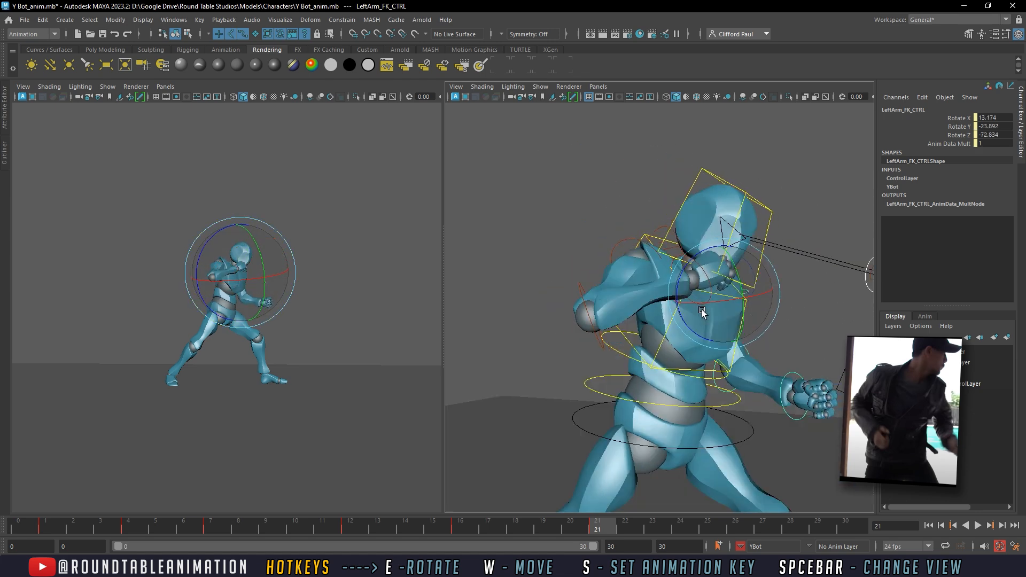
Step: Rotate the right shoulder and forearm controls at frame 21 to pull the right fist away from the face
left_click(666, 236)
left_click(668, 232)
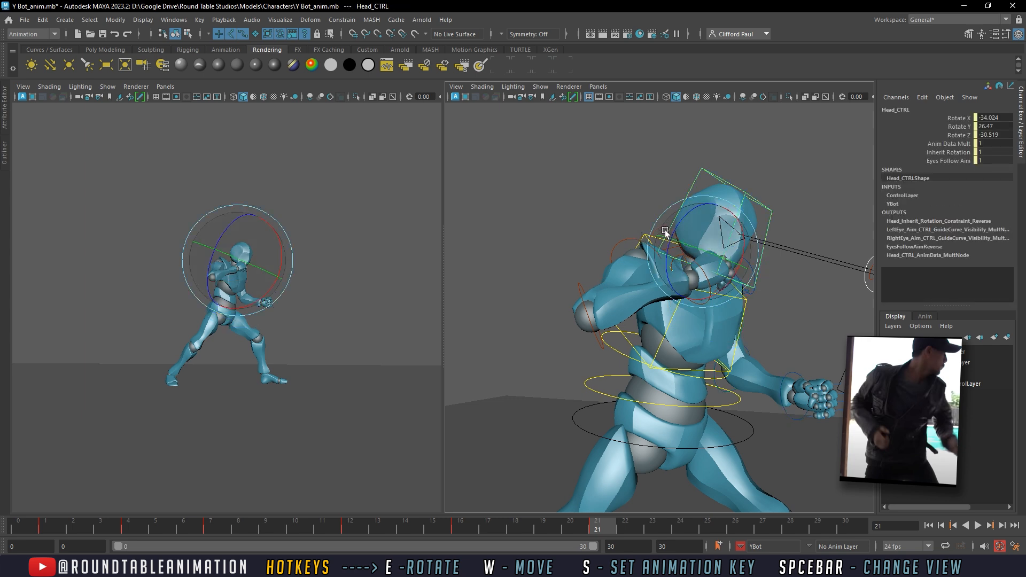
left_click(677, 255)
left_click(665, 230)
left_click_drag(671, 253, 648, 254)
left_click(598, 338)
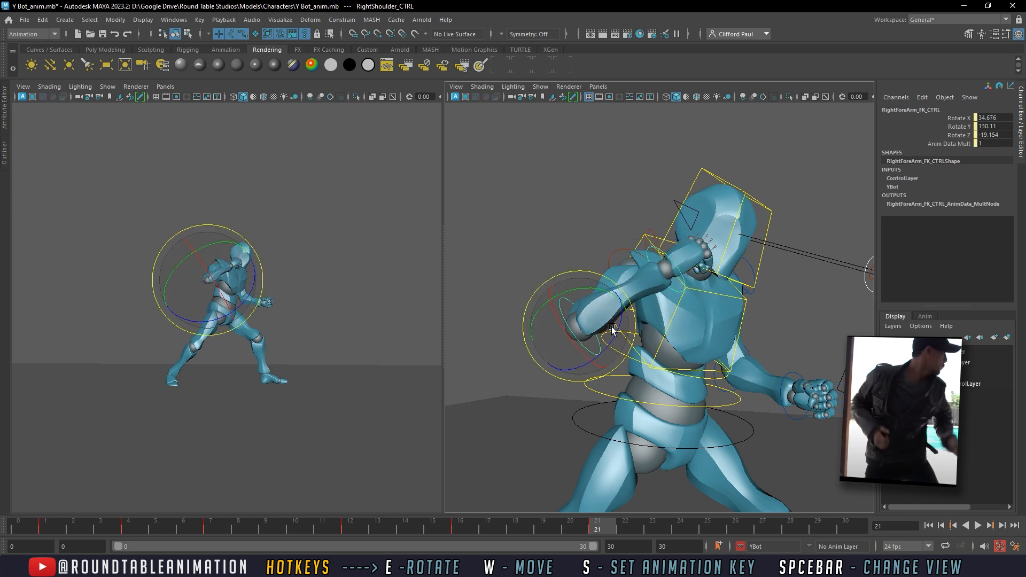
left_click_drag(597, 317, 583, 347)
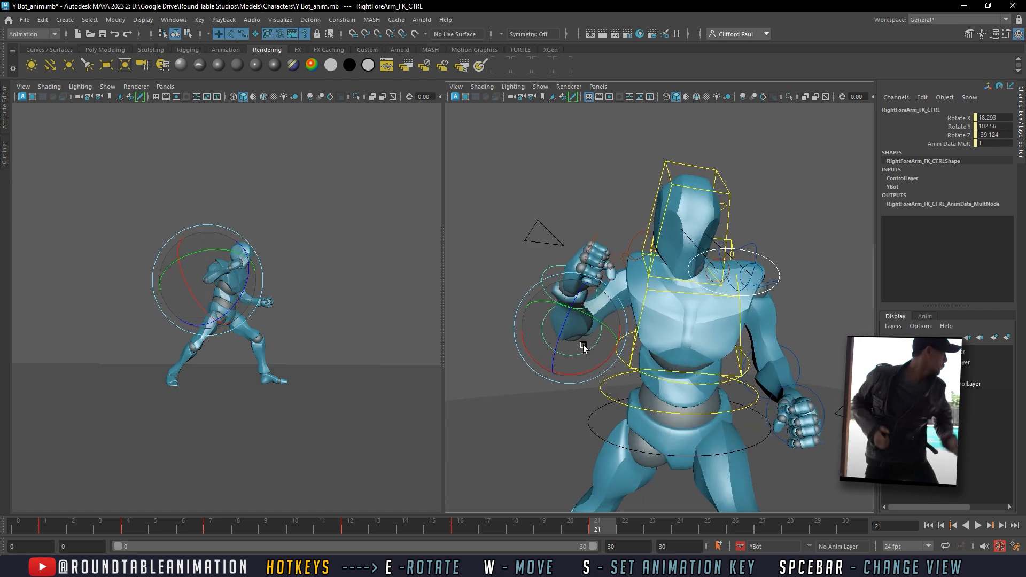
Step: Adjust the spine rotation at frame 21 to rebalance the torso over the hips
scroll(699, 314, "down", 5)
middle_click_drag(710, 329, 705, 298, "alt")
left_click_drag(705, 369, 602, 316, "alt")
left_click(699, 347)
left_click(688, 341)
left_click(717, 315)
left_click(668, 326)
Step: Refine the right forearm bend and turn the head at frame 21
left_click(596, 319)
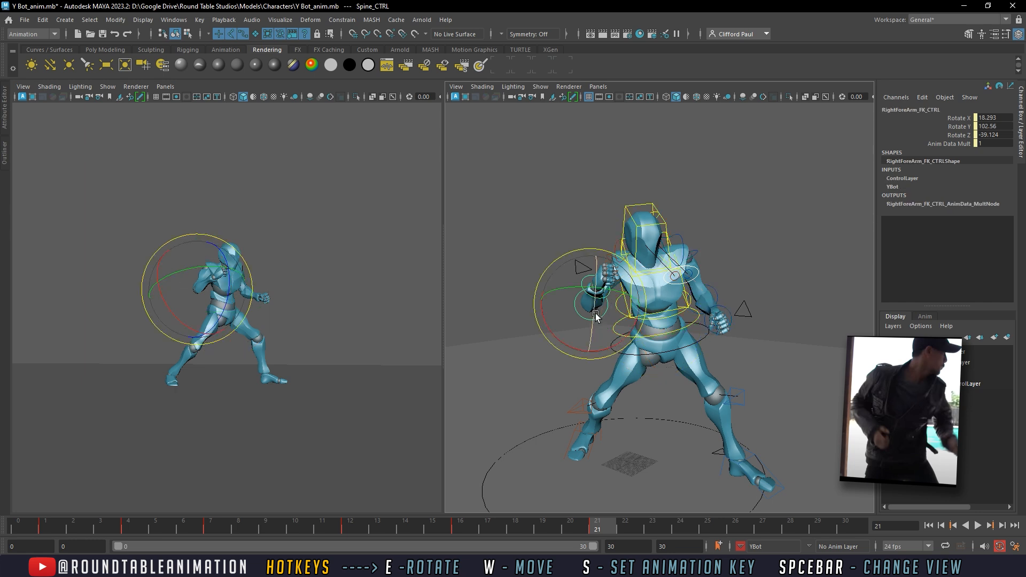
left_click_drag(613, 309, 624, 243)
left_click(624, 243)
left_click(634, 258)
left_click(671, 244)
right_click_drag(673, 245, 719, 277, "alt")
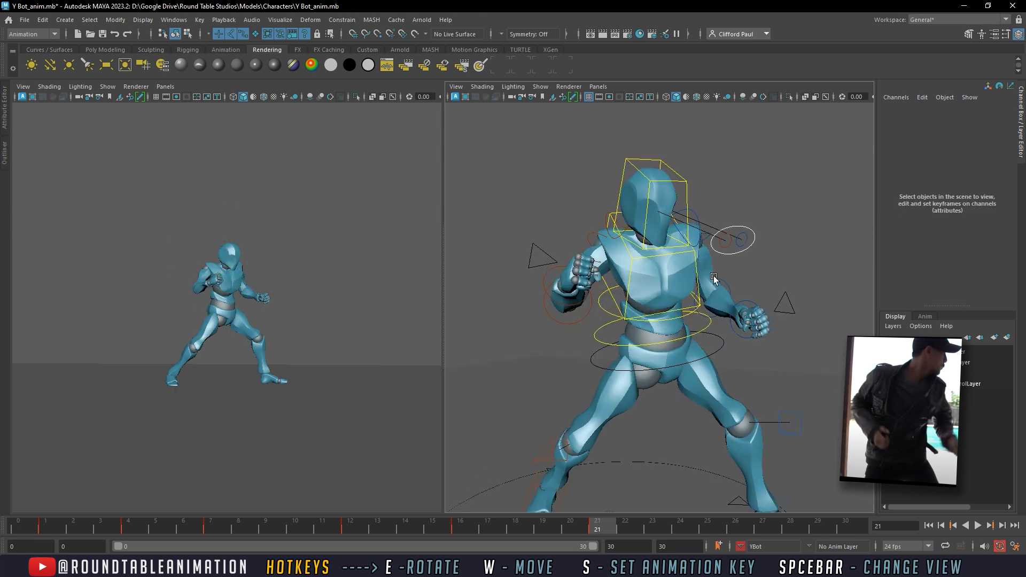
Step: Adjust the right arm controls at frame 21 to bring the fist into guard beside the chest
middle_click_drag(719, 277, 751, 338, "alt")
mouse_move(667, 318)
left_mouse_down("alt")
mouse_move(655, 287)
mouse_move(673, 275)
mouse_move(682, 314)
left_mouse_up("alt")
left_click(644, 293)
left_click(579, 322)
left_click(625, 312)
left_click(599, 365)
left_click(602, 361)
left_click_drag(617, 343, 595, 300)
left_click(602, 308)
left_click(634, 312)
left_click_drag(687, 312, 686, 337)
left_click(592, 338)
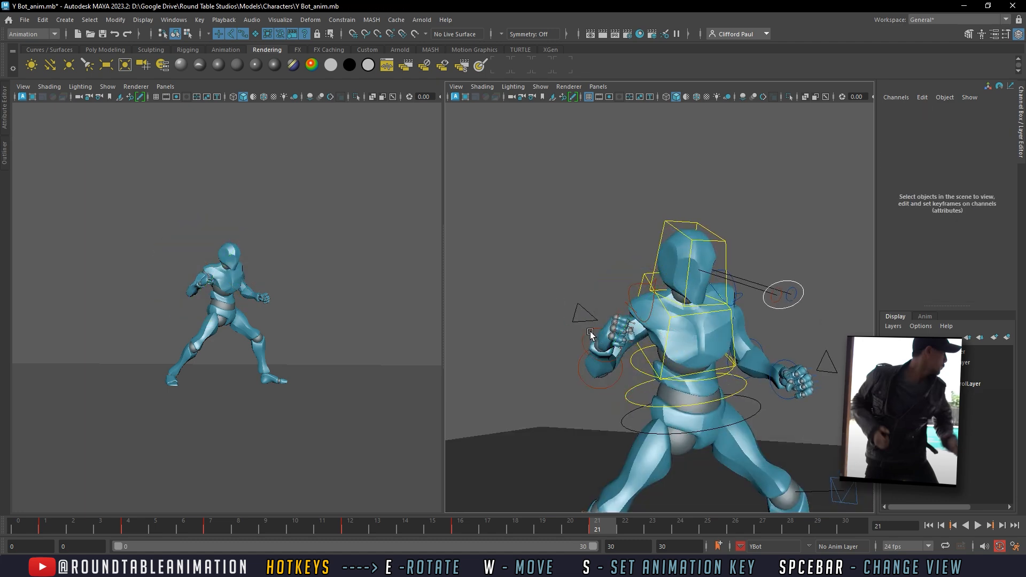
Step: Rotate the right hand control at frame 21 to straighten the wrist and orient the fist
left_click_drag(592, 338, 568, 361, "alt")
mouse_move(610, 319)
left_mouse_down()
mouse_move(592, 364)
mouse_move(628, 323)
left_mouse_up()
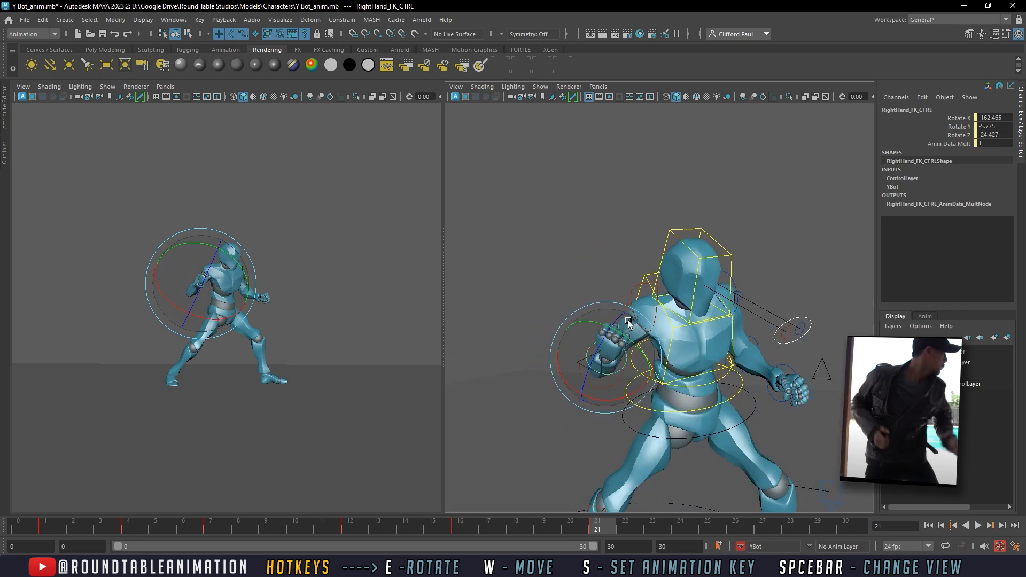
left_click_drag(649, 373, 580, 380, "alt")
left_click_drag(587, 332, 596, 339)
left_click_drag(596, 339, 754, 334, "alt")
Step: Rotate the left upper arm control at frame 21 to raise the elbow and bring the forearm in front of the chest
left_click(718, 362)
left_click_drag(755, 333, 724, 288, "alt")
left_click(729, 288)
left_click(726, 294)
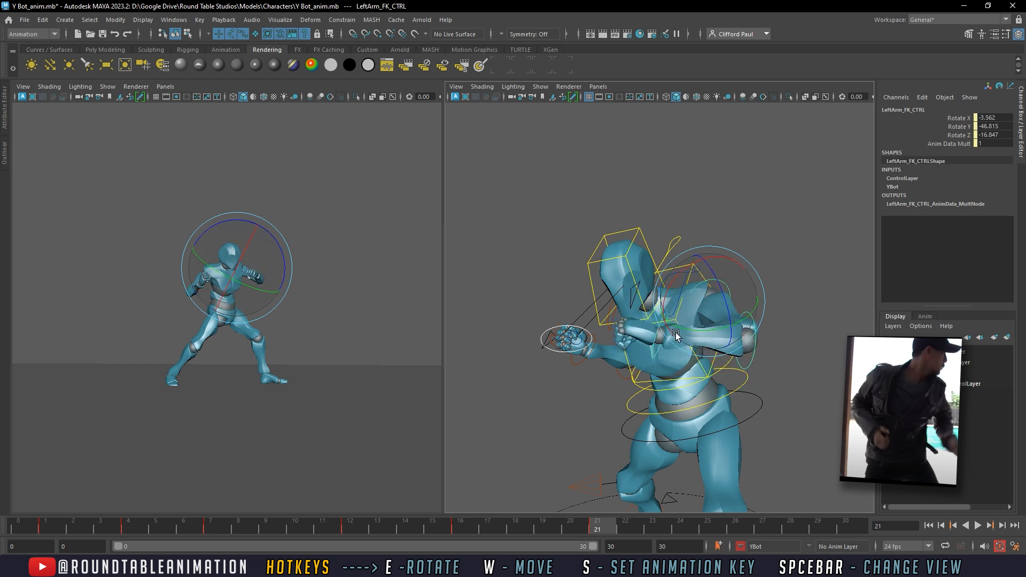
Step: Scrub and play the animation to review the transition between frames 16 and 21
left_click_drag(417, 526, 543, 522)
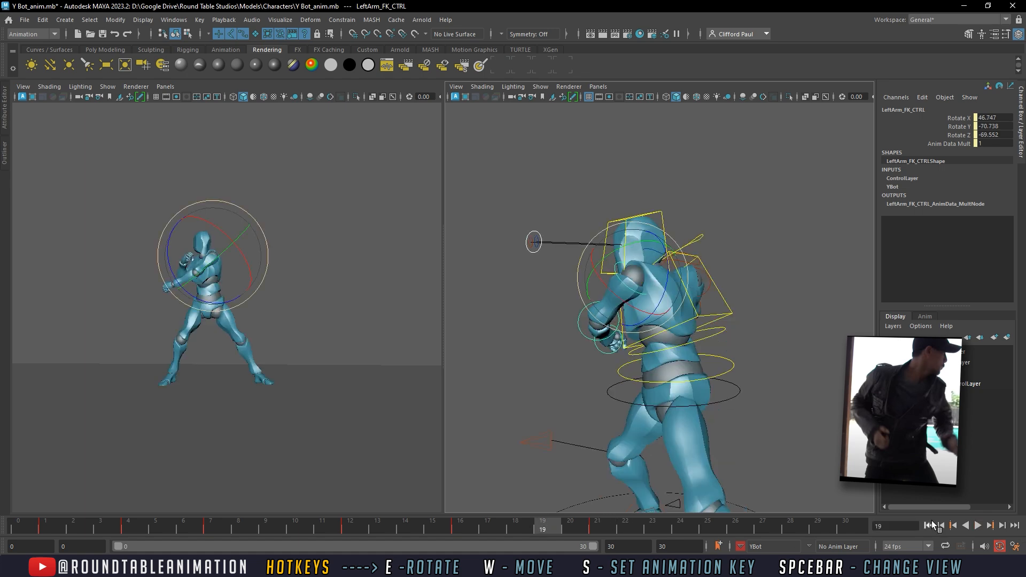
left_click(974, 527)
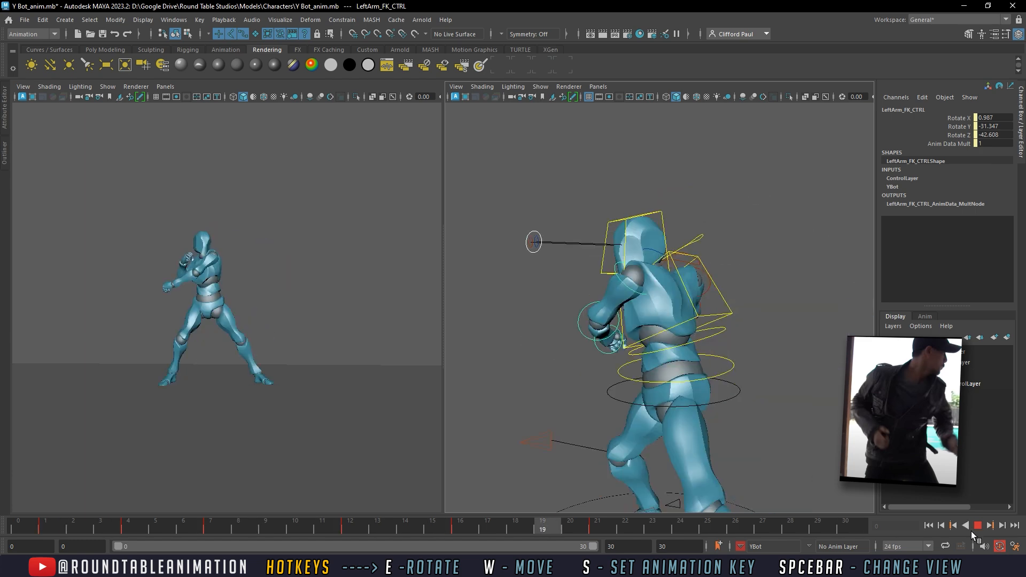
left_click(978, 525)
Step: Rotate the root control at frame 25 and shift the hips forward and lower to begin the next pose
left_click(712, 435)
left_click_drag(712, 434, 696, 395, "alt")
middle_click_drag(697, 404, 648, 320, "alt")
left_click_drag(638, 357, 660, 337)
key("w")
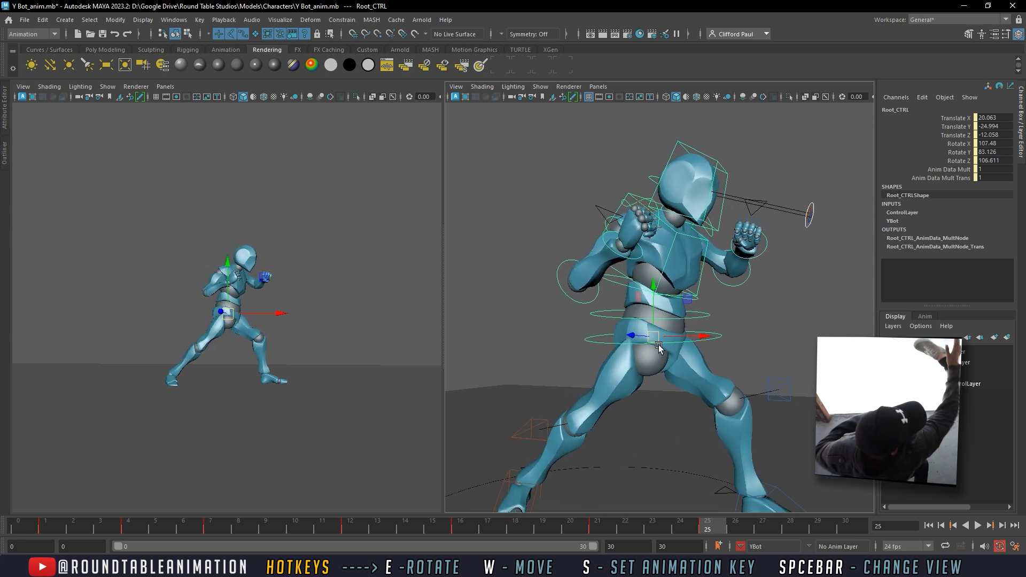
Step: Rotate the right foot control to about 69° in Y at frame 25 and lift the heel using Foot Roll
middle_click_drag(659, 337, 663, 289, "alt")
middle_click_drag(647, 417, 663, 405, "alt")
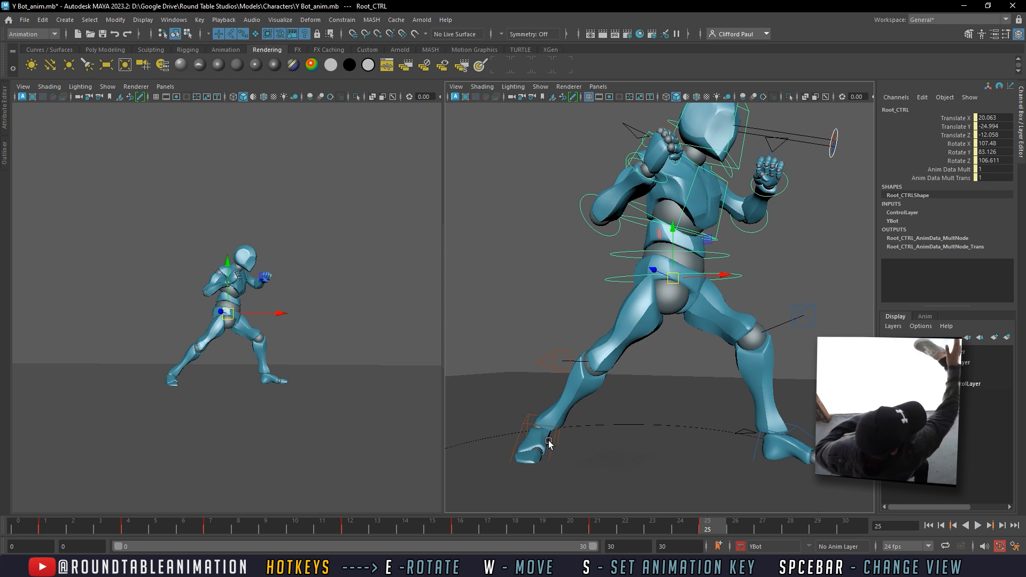
left_click(571, 445)
left_click(558, 444)
key("e")
left_click_drag(557, 435, 590, 402)
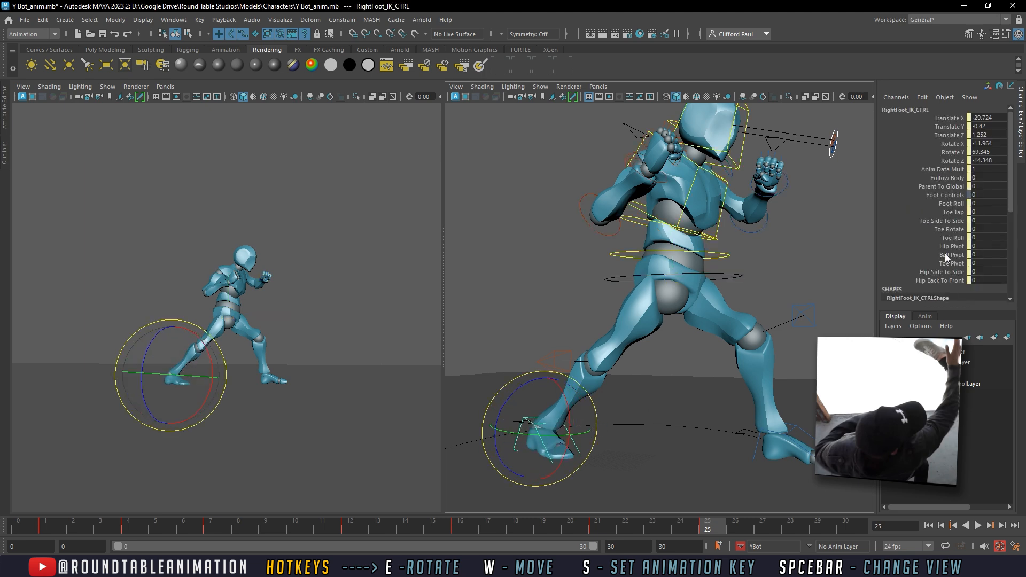
key("Return")
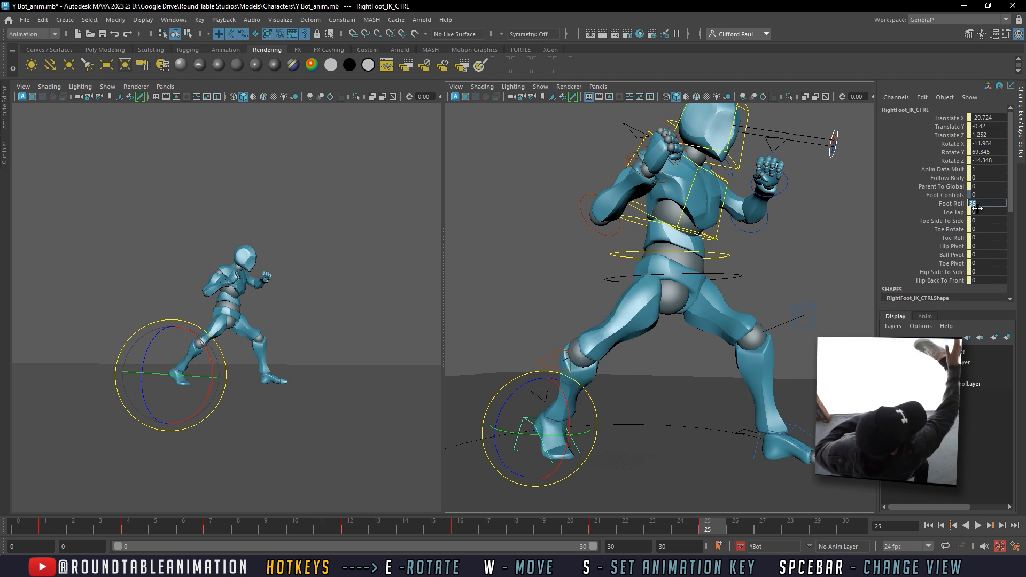
Step: Move the right knee control forward at frame 25 so the back knee follows the rotated foot
left_click(600, 365)
mouse_move(602, 365)
left_mouse_down("alt")
mouse_move(580, 369)
mouse_move(670, 409)
mouse_move(620, 366)
left_mouse_up("alt")
left_click(557, 369)
key("w")
left_click_drag(672, 279, 689, 282, "alt")
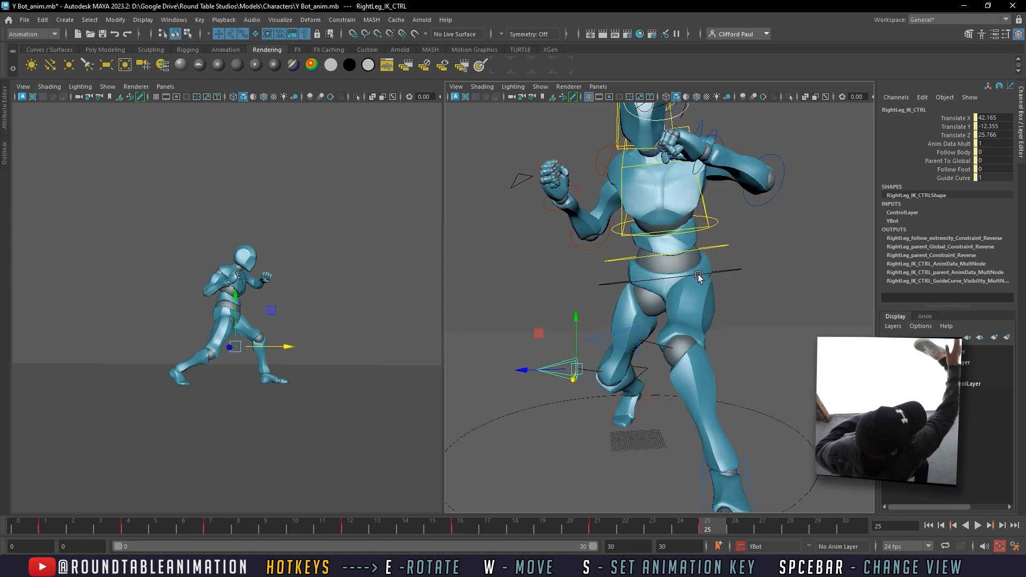
Step: Move the root control forward to about 29.4 in X at frame 25 and rotate the hips to face the front leg
left_click(705, 274)
right_click_drag(705, 274, 694, 299, "alt")
left_click(612, 343)
left_click_drag(629, 338, 689, 332)
left_click_drag(645, 357, 730, 350, "alt")
left_click(694, 292)
left_click(694, 289)
left_click_drag(666, 287, 566, 299)
key("e")
mouse_move(649, 356)
left_mouse_down()
mouse_move(684, 349)
mouse_move(647, 343)
left_mouse_up()
key("w")
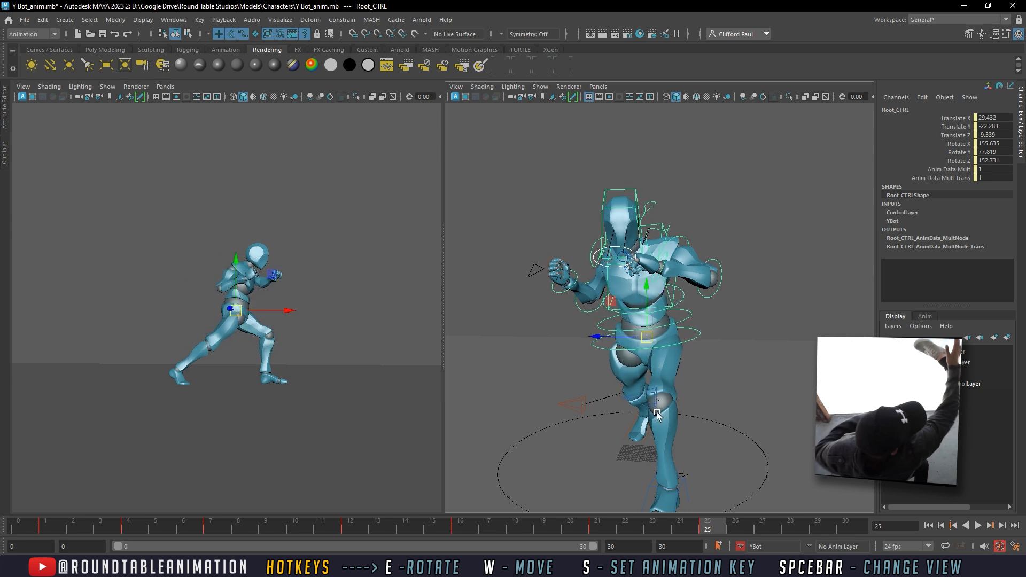
Step: Move the left knee control at frame 25 to align the front knee over the left foot
left_click(658, 418)
left_click_drag(665, 403, 666, 404)
scroll(666, 404, "down", 3)
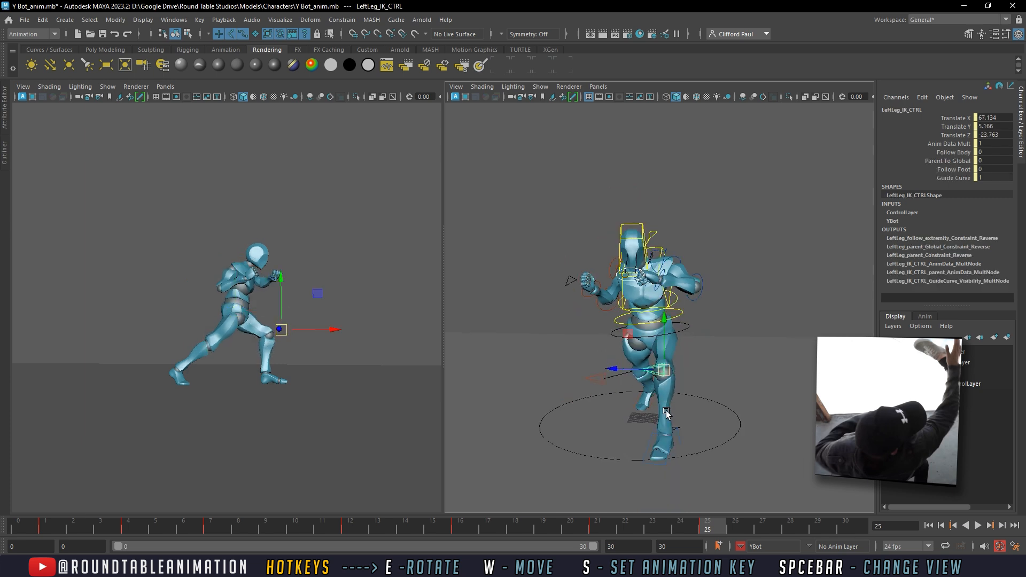
left_click(671, 451)
left_click(673, 443)
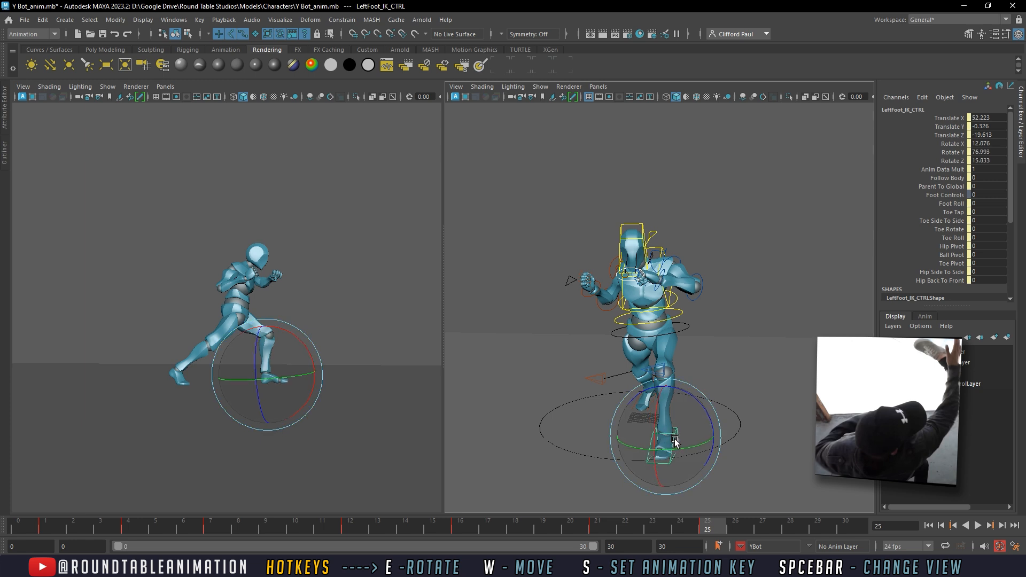
Step: Rotate the lower spine controls at frame 25 to twist the torso, with Spine1 at about 11, 21, -5 degrees
left_click_drag(672, 446, 735, 431, "alt")
middle_click_drag(743, 420, 755, 469, "alt")
scroll(750, 405, "up", 4)
middle_click_drag(729, 393, 735, 406, "alt")
left_click(740, 434)
left_click_drag(738, 429, 727, 365)
left_click(708, 400)
left_click(698, 389)
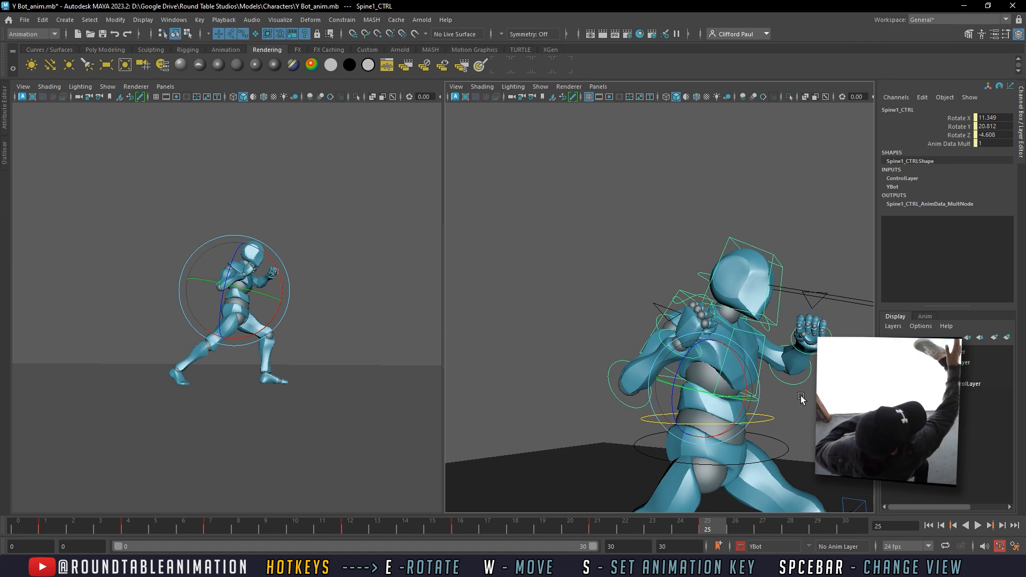
left_click_drag(800, 397, 737, 404, "alt")
Step: Rotate the upper torso further at frame 25 so the right shoulder leads the follow-up strike
left_click(750, 386)
left_click(743, 371)
left_click_drag(712, 354, 690, 340)
left_click_drag(683, 389, 664, 407, "alt")
left_click(745, 415)
left_click(779, 399)
left_click(722, 393)
Step: Rotate the right upper arm and forearm forward at frame 25 to reach in front of the head
left_click_drag(718, 291, 577, 422, "alt")
left_click(621, 260)
left_click(668, 338)
left_click(598, 408)
left_click(600, 405)
left_click_drag(576, 424, 566, 353)
left_click(613, 327)
left_click(610, 316)
left_click_drag(656, 349, 615, 323)
left_click_drag(583, 356, 610, 318, "alt")
left_click(526, 345)
left_click_drag(511, 320, 559, 335)
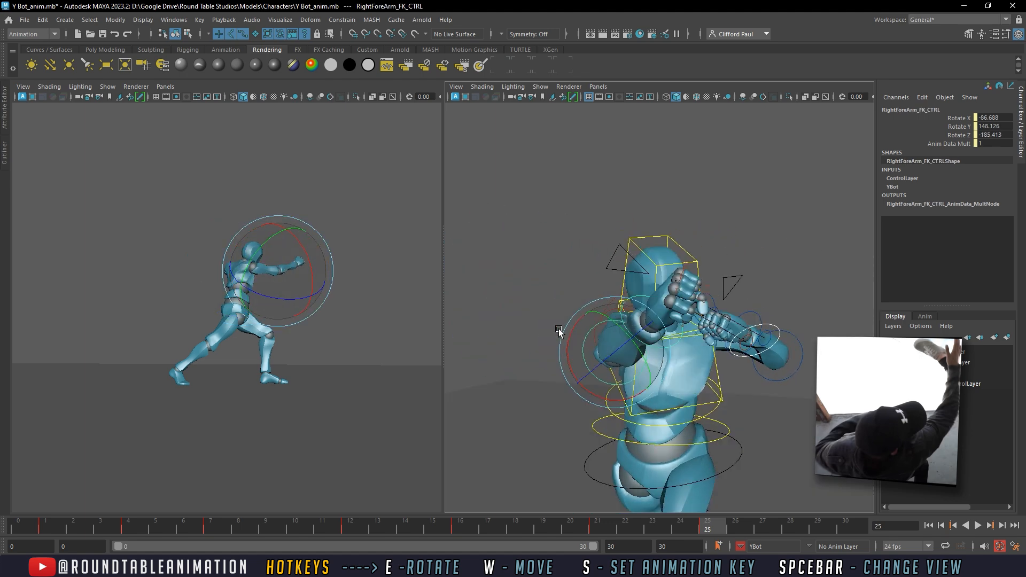
Step: Raise the right forearm upright at frame 25 and rotate the right shoulder control into the strike
left_click(657, 347)
left_click_drag(657, 347, 723, 344, "alt")
left_click(676, 312)
left_click_drag(676, 313, 628, 343, "alt")
left_click(624, 326)
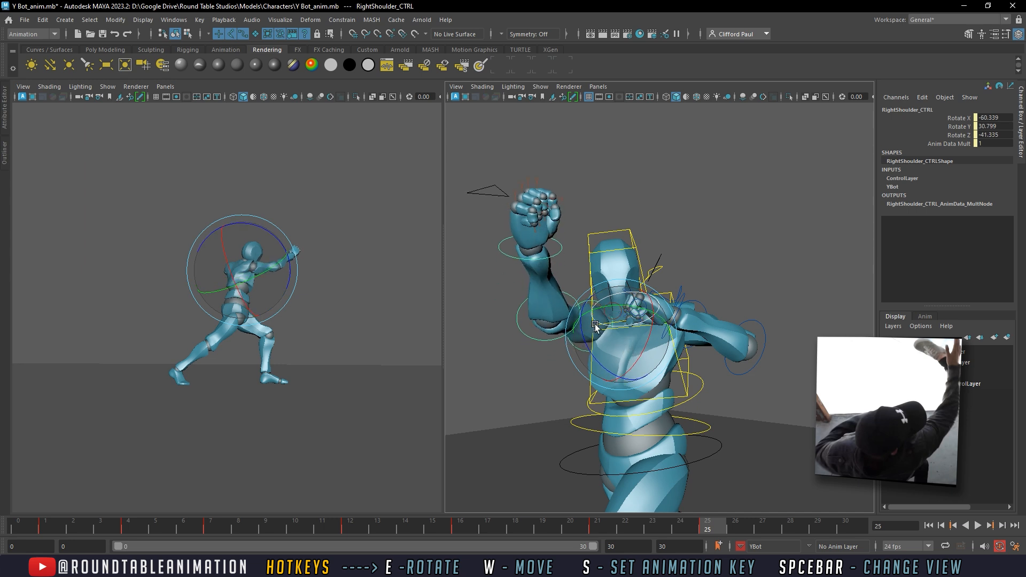
Step: Angle the right hand and raise the right arm at frame 25, and rotate the head to about -19, 34, -26 degrees
left_click(551, 261)
left_click(535, 265)
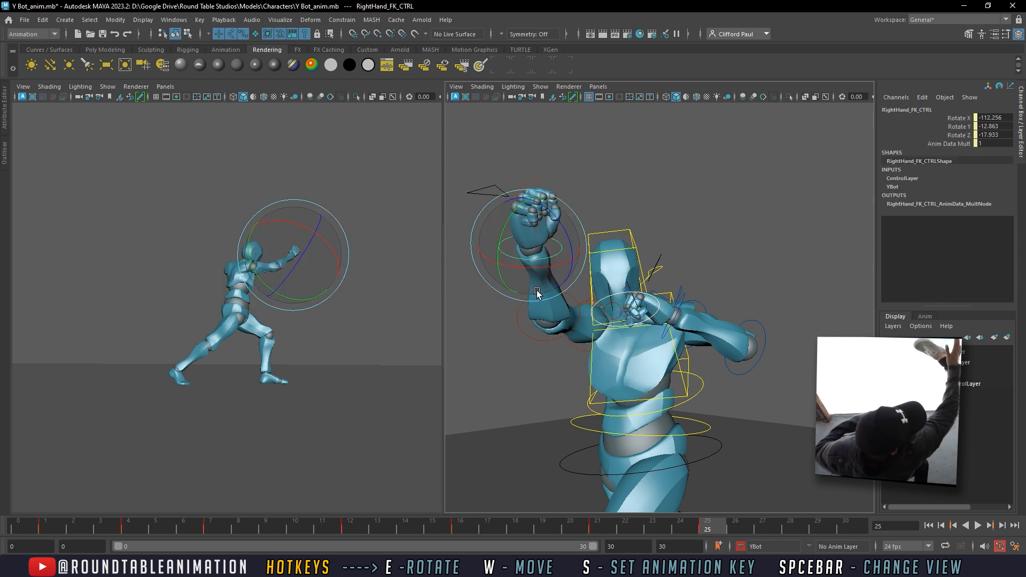
left_click_drag(533, 293, 551, 270)
left_click_drag(530, 235, 561, 270)
left_click(580, 346)
left_click_drag(583, 342, 679, 262)
left_click(678, 264)
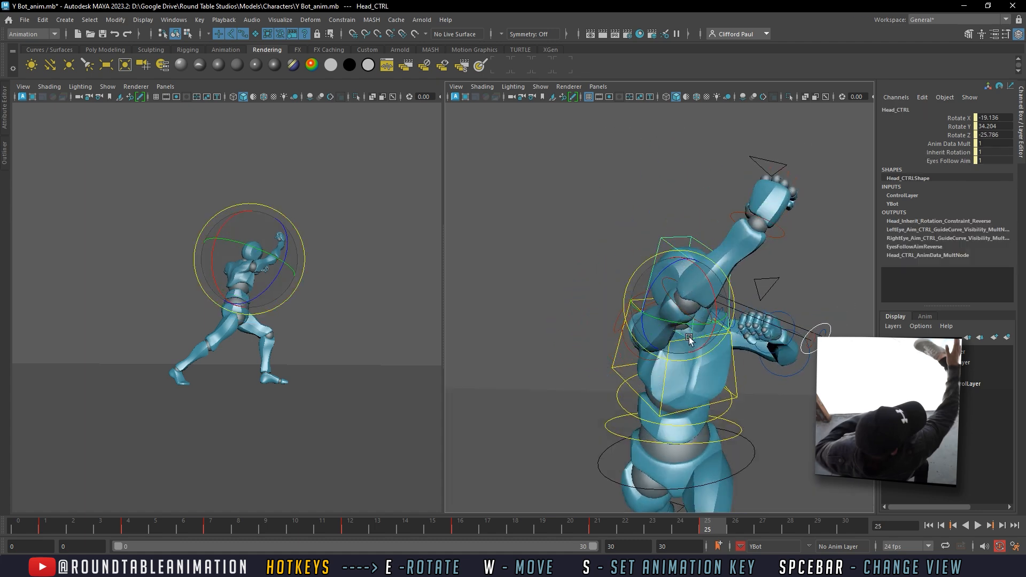
left_click_drag(662, 288, 620, 305, "alt")
Step: Rotate the left shoulder, upper arm and forearm at frame 25 to pull the left arm back behind the torso
left_click(660, 319)
left_click(646, 317)
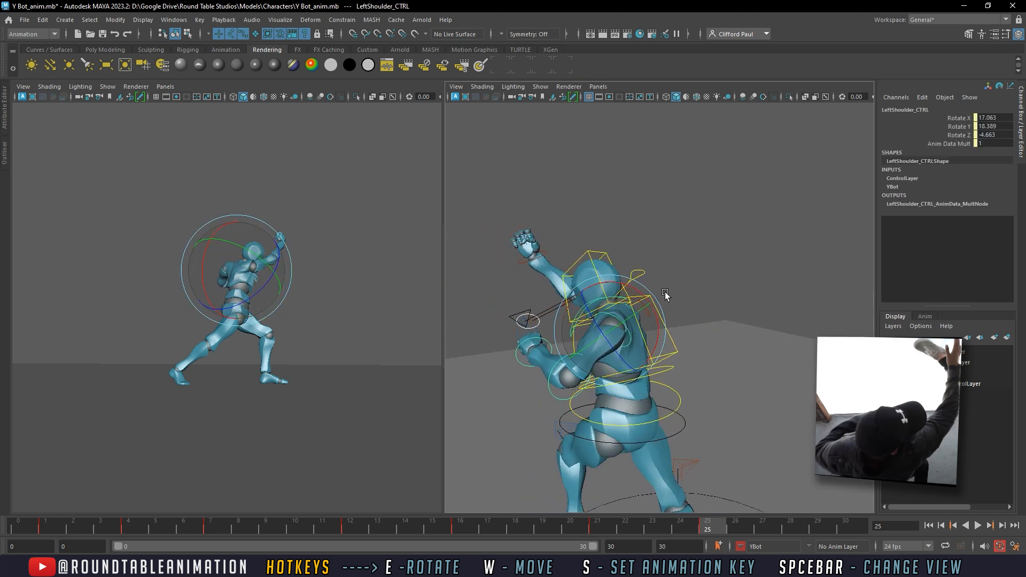
left_click(653, 329)
left_click(628, 345)
left_click_drag(617, 369, 700, 357)
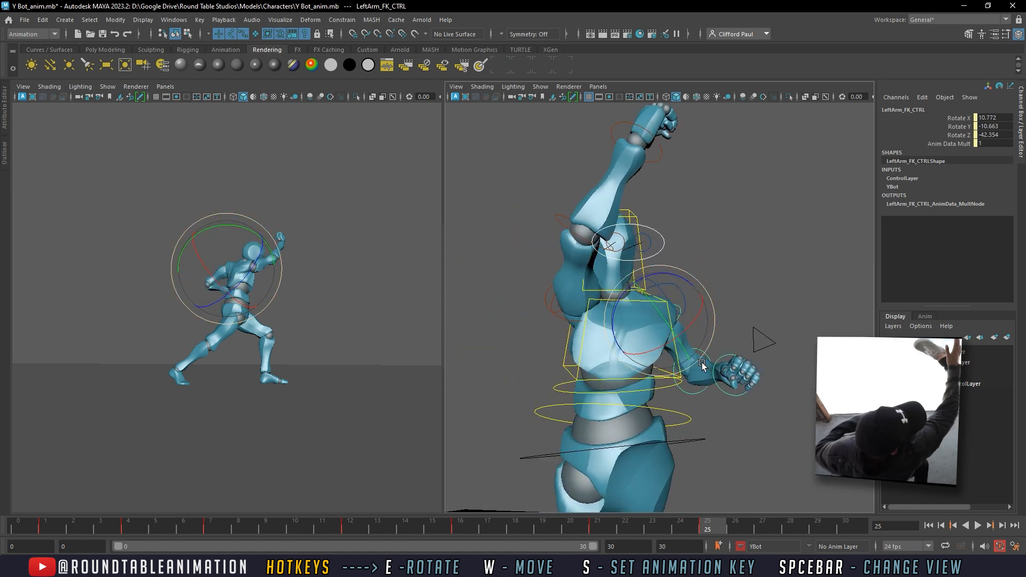
left_click(707, 393)
left_click(707, 357)
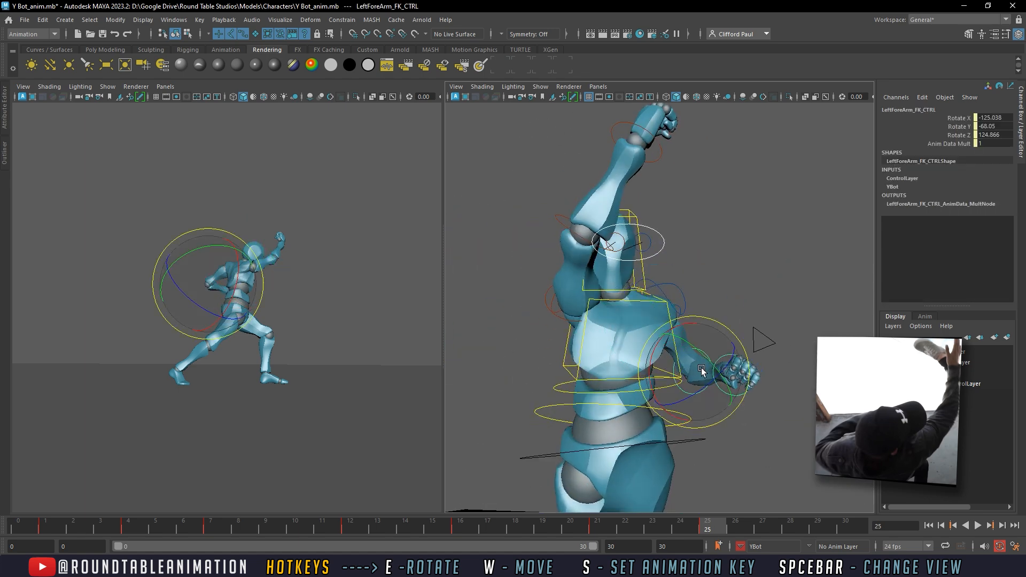
Step: Refine the pulled-back left arm at frame 25, rotating its upper arm to about 8, 8, -83 degrees
left_click_drag(706, 369, 560, 381, "alt")
left_click(636, 315)
left_click(639, 313)
left_click_drag(648, 308, 600, 338, "alt")
left_click_drag(627, 425, 673, 377)
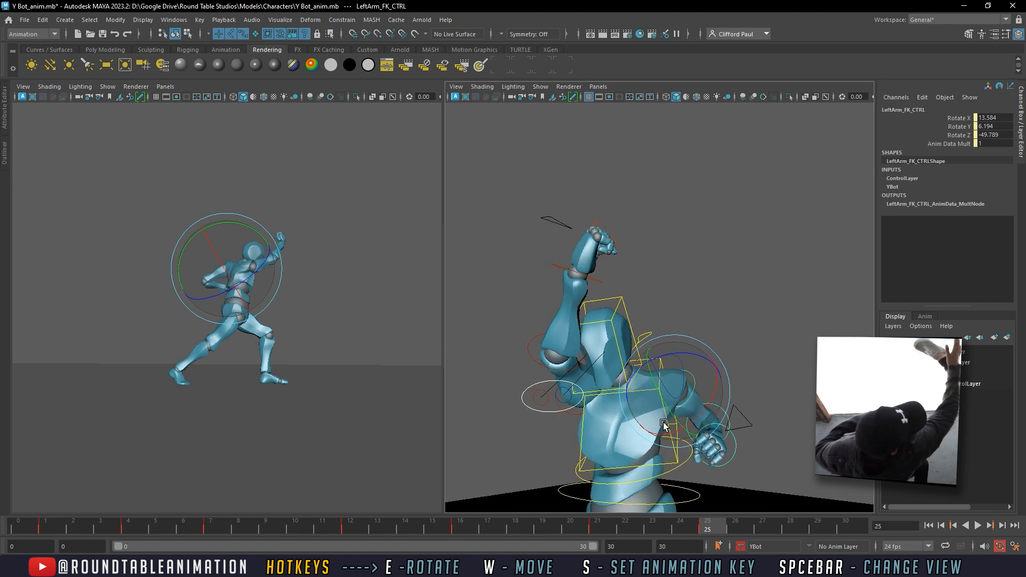
left_click(673, 377)
left_click(660, 386)
key("e")
left_click_drag(679, 390, 609, 413, "alt")
left_click_drag(653, 375, 667, 400)
left_click(745, 325)
left_click(656, 368)
left_click_drag(590, 414, 706, 411, "alt")
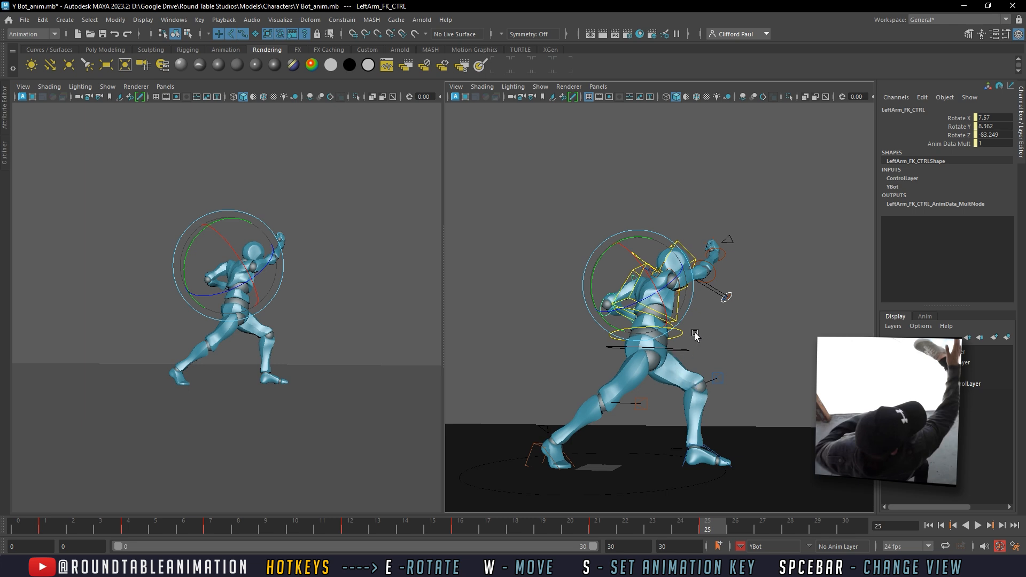
Step: Adjust the root control at frame 25 and rotate Spine1 to about 15, 27, 7 degrees to twist the torso
left_click(680, 350)
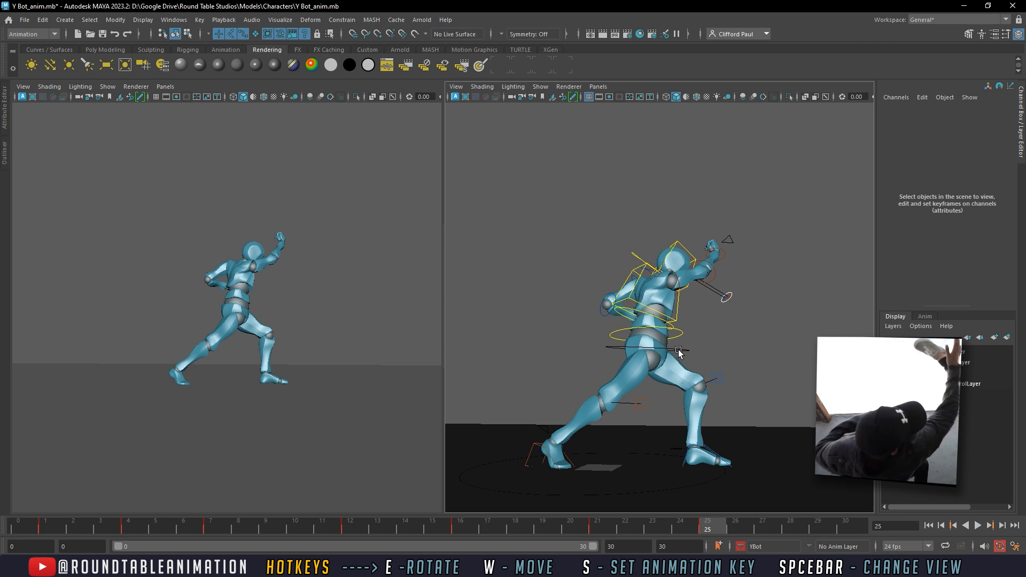
left_click_drag(680, 349, 749, 329)
key("w")
key("e")
left_click(657, 338)
left_click_drag(648, 330, 653, 328)
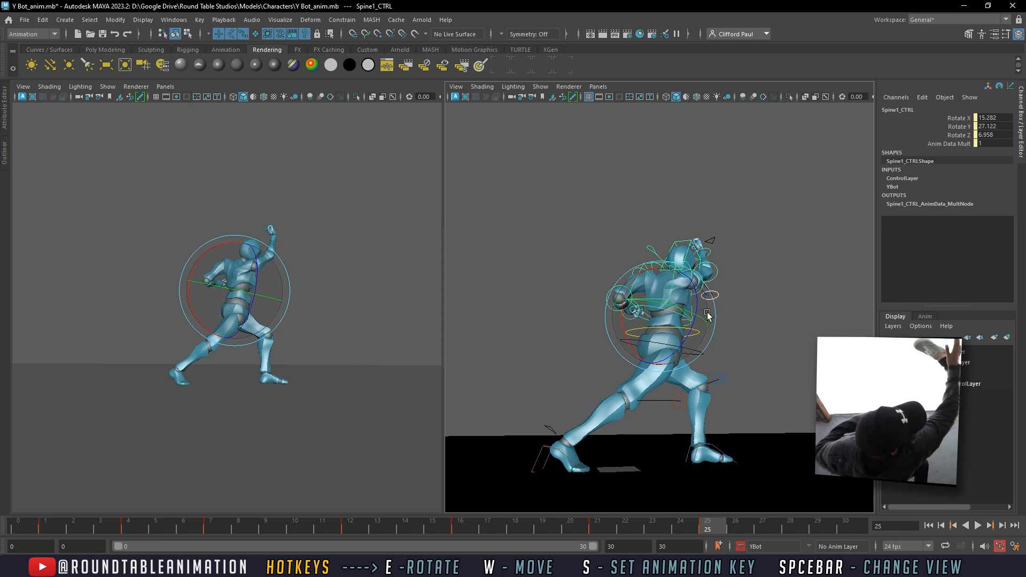
Step: Rotate the head control at frame 25 to about -15, 16, -15 degrees so the face points toward the target
right_click_drag(705, 314, 746, 321, "alt")
middle_click_drag(745, 320, 753, 379, "alt")
left_click_drag(753, 379, 765, 369, "alt")
left_click(788, 307)
left_click_drag(787, 307, 632, 381, "alt")
left_click_drag(568, 401, 630, 348)
right_click_drag(630, 348, 616, 326, "alt")
left_click_drag(617, 326, 675, 310, "alt")
middle_click_drag(702, 427, 686, 392, "alt")
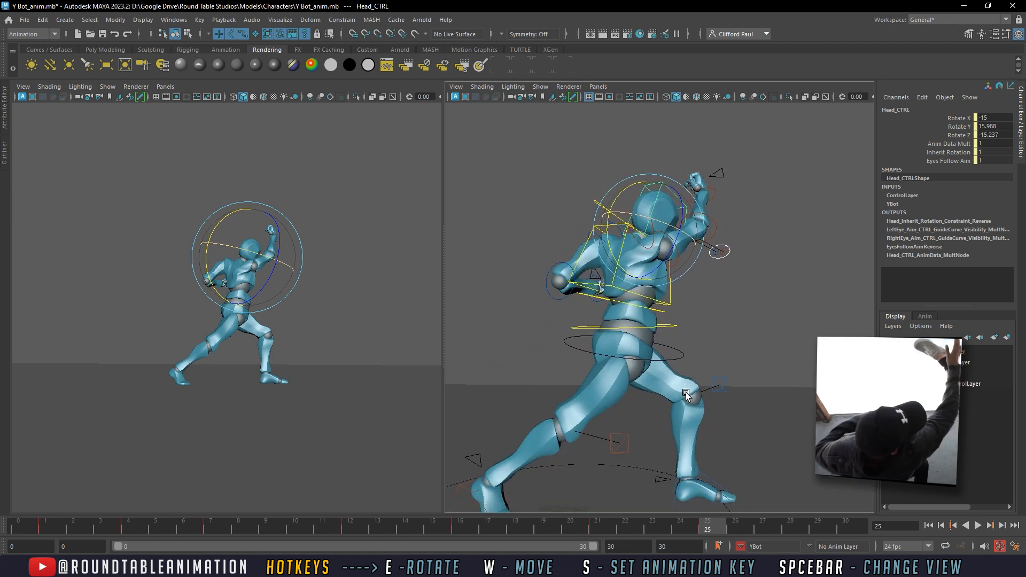
Step: Rotate the root control at frame 25 to lean the body forward and adjust the right upper arm to match
left_click(676, 360)
left_click_drag(676, 356, 595, 334)
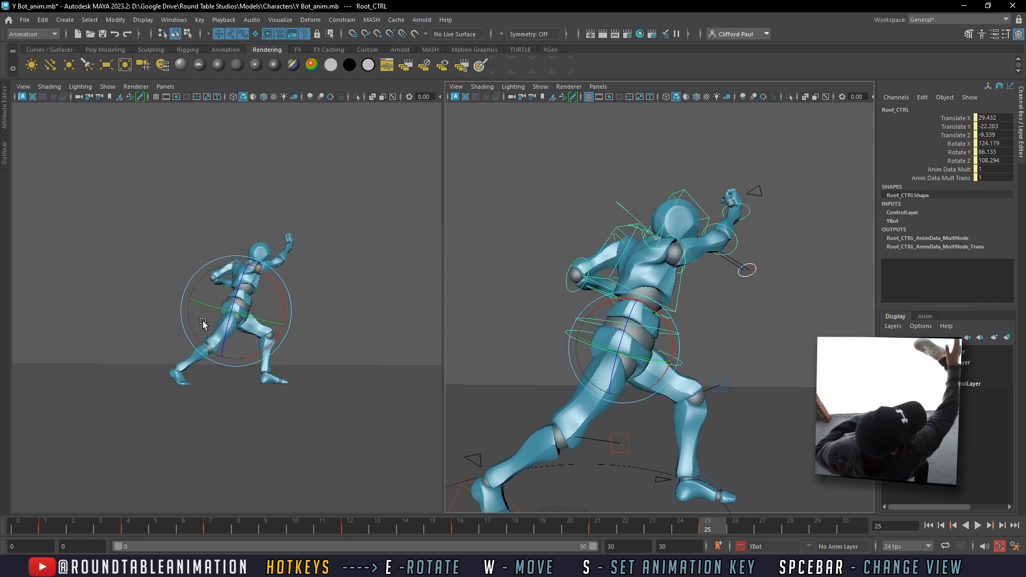
left_click_drag(760, 313, 603, 360, "alt")
left_click(595, 365)
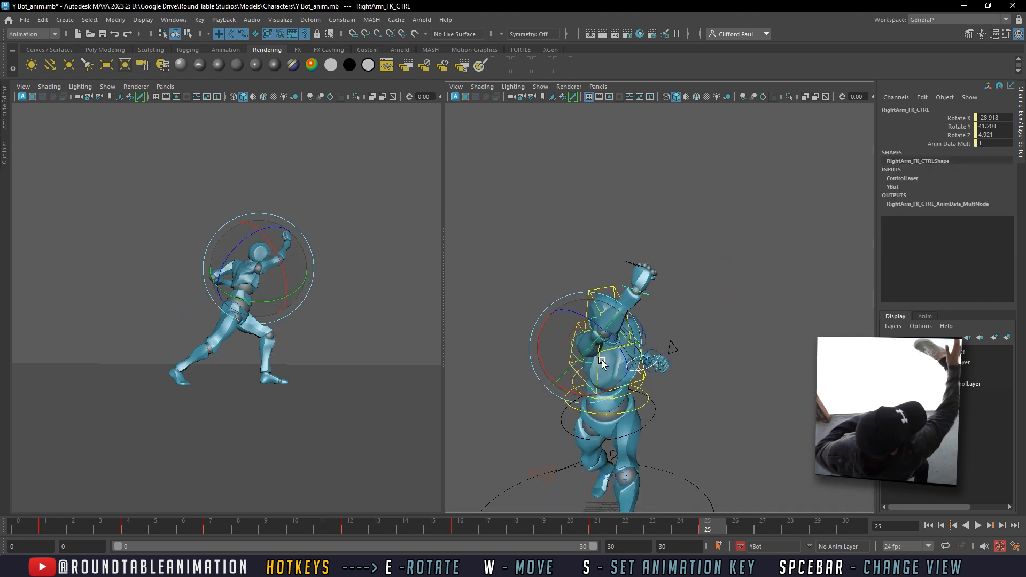
Step: Reposition the root control at frame 25 to about 27.9, -22.6, -8.7 and rotate the hips further
left_click_drag(603, 358, 721, 388, "alt")
left_click(655, 376)
left_click(645, 386)
key("w")
left_click_drag(655, 320, 653, 361, "alt")
Step: Rotate the left forearm control at frame 25 to about -159, -39, 167 degrees
left_click(613, 353)
left_click(617, 356)
key("e")
left_click_drag(614, 312, 615, 357)
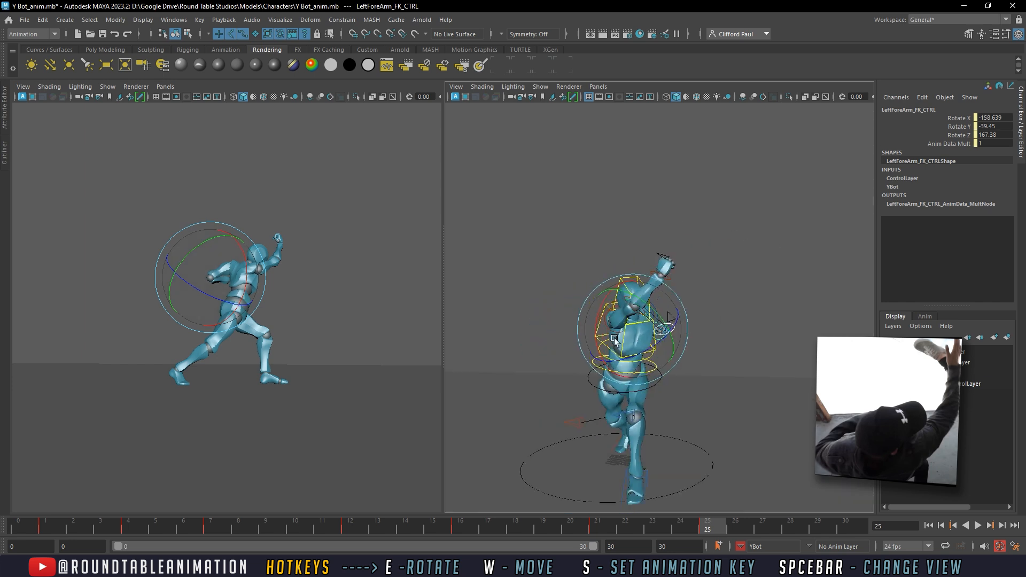
Step: Rotate the right upper arm at frame 25 to about -26, 41, 11 degrees
left_click(575, 312)
scroll(555, 358, "up", 3)
left_click(570, 353)
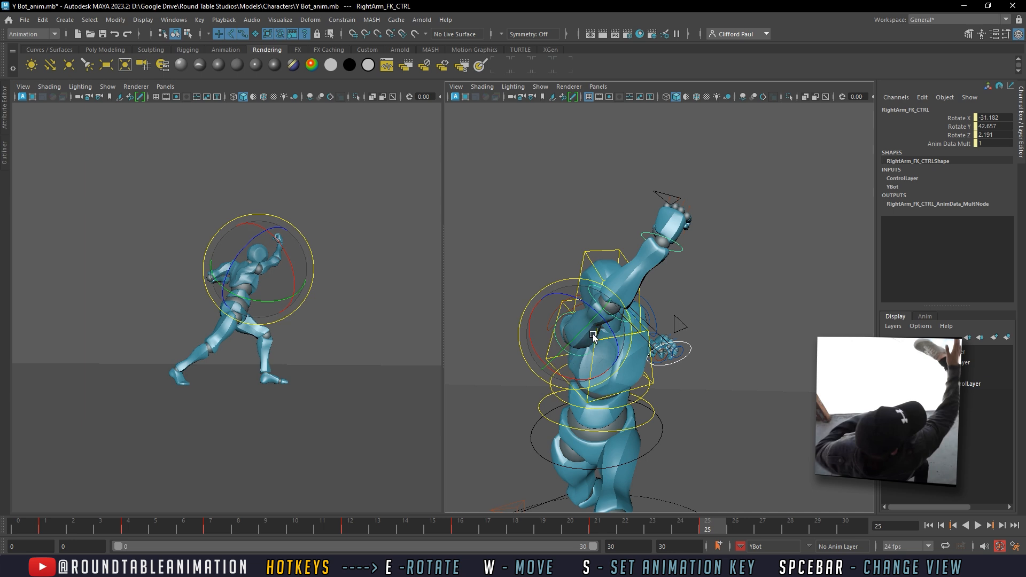
scroll(595, 341, "down", 3)
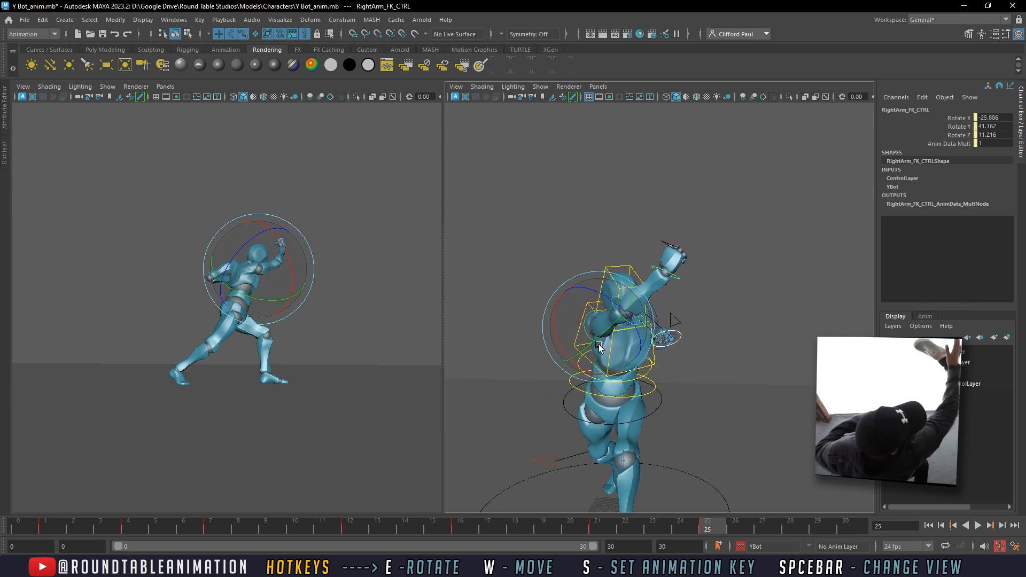
Step: Set the key tangents from frame 20 to 26 to Stepped
left_click_drag(651, 509, 900, 533, "alt")
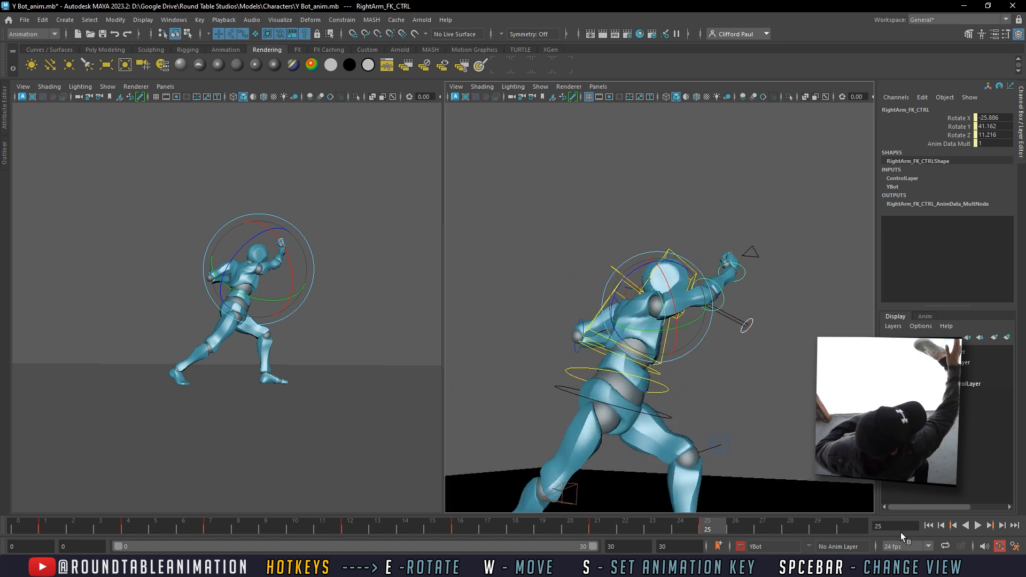
left_click(930, 526)
left_click(978, 525)
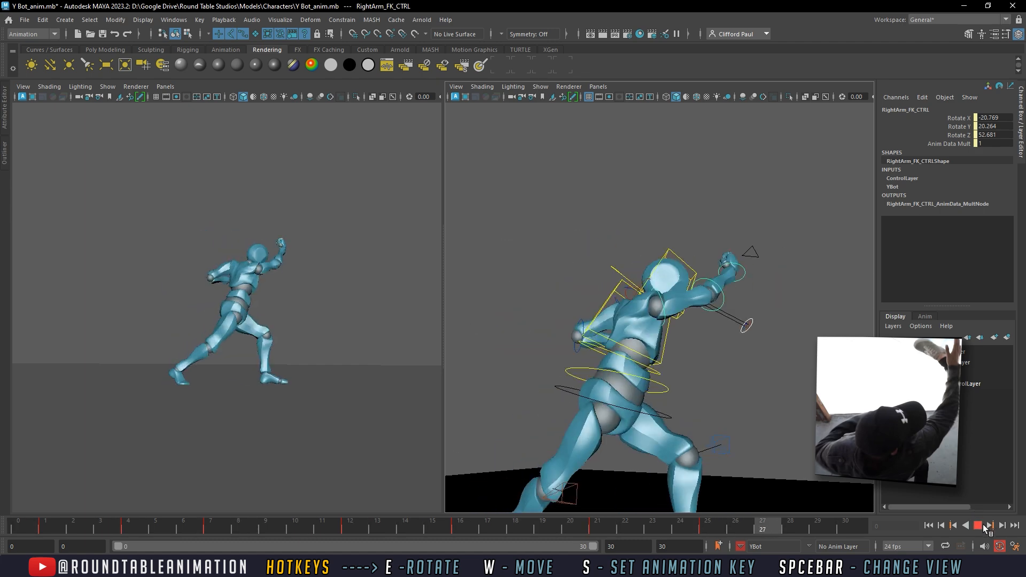
left_click_drag(751, 529, 567, 536, "shift")
right_click(586, 531)
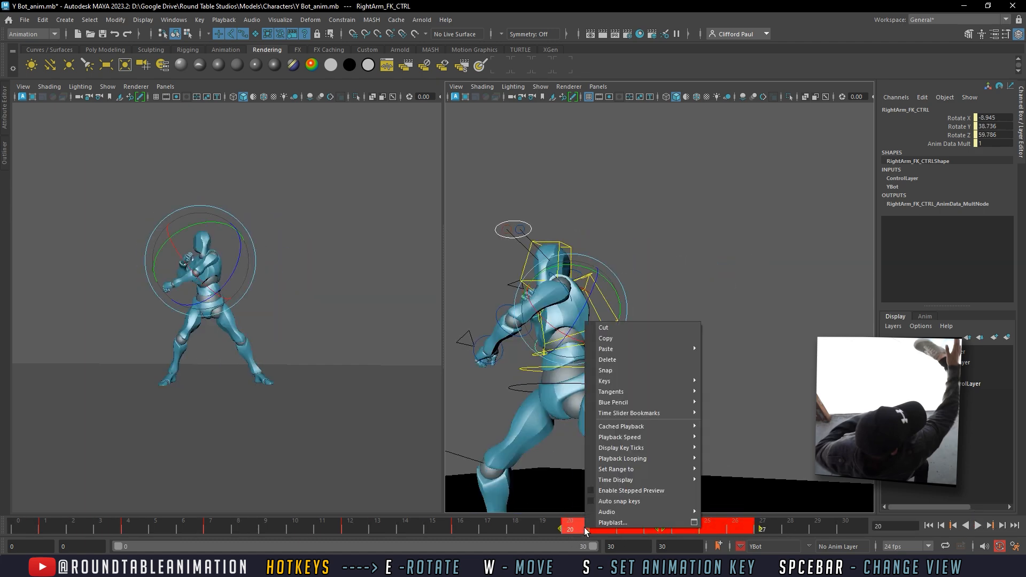
mouse_move(655, 393)
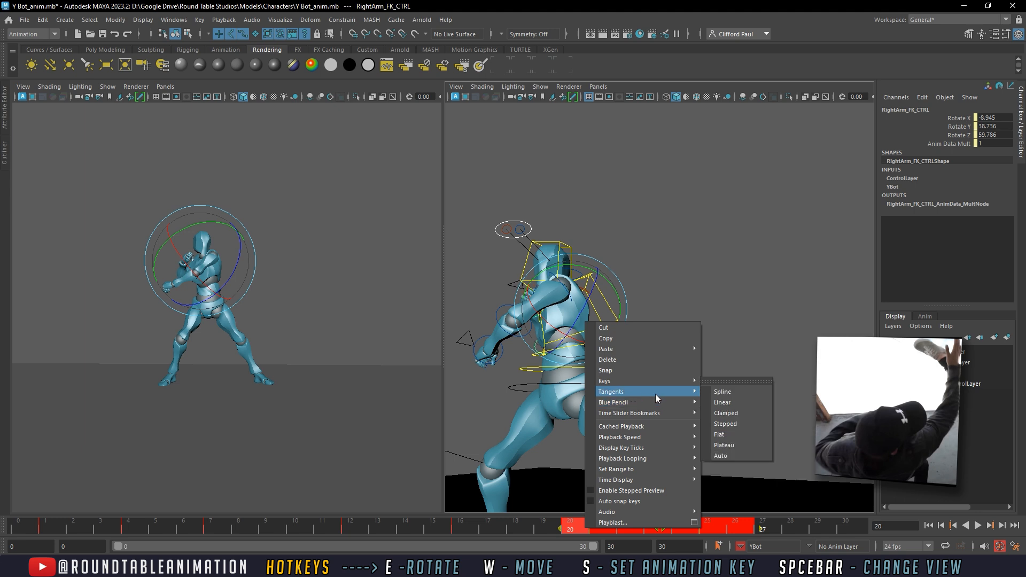
left_click(740, 424)
left_click(826, 532)
Step: Play the animation from the first frame to check the timing of the stepped poses
left_click(929, 526)
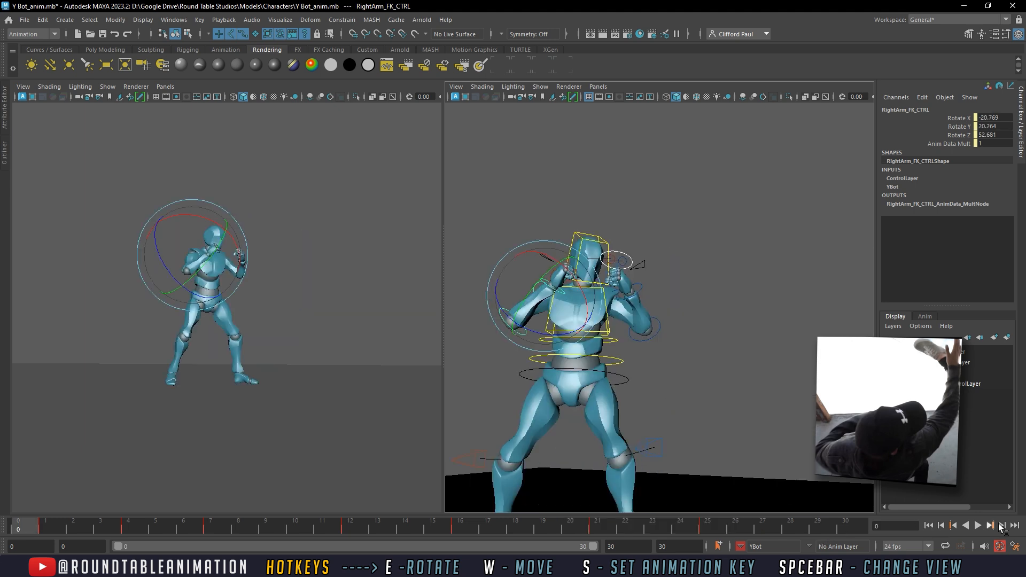
left_click(979, 527)
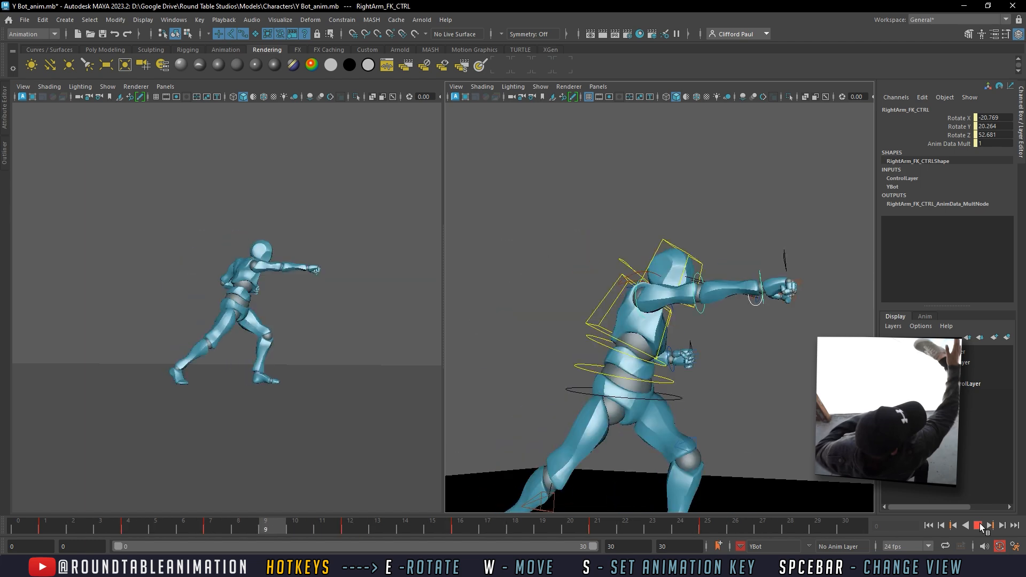
left_click(981, 526)
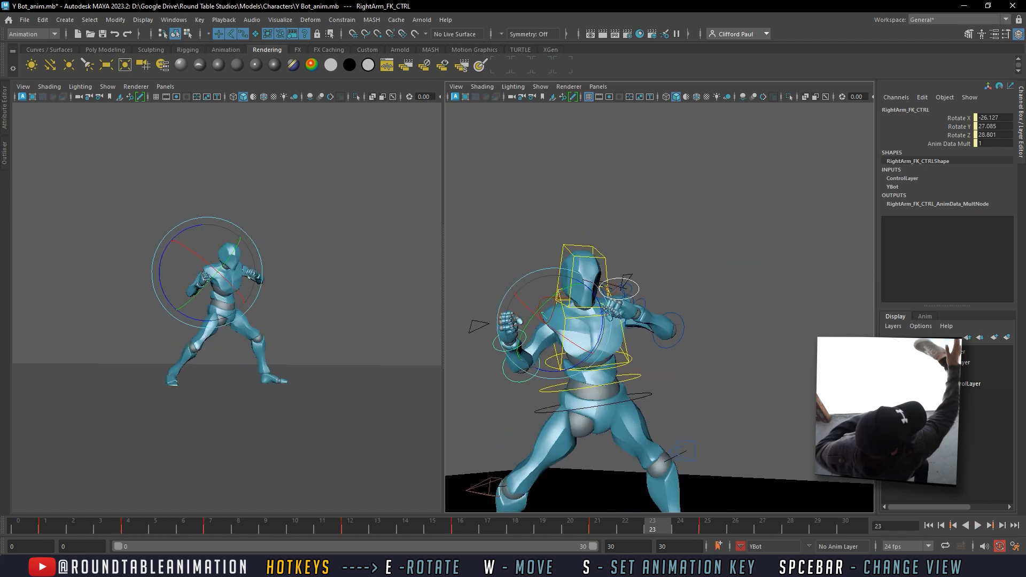
Step: Extend the animation and playback range to end at frame 40
left_click(722, 528)
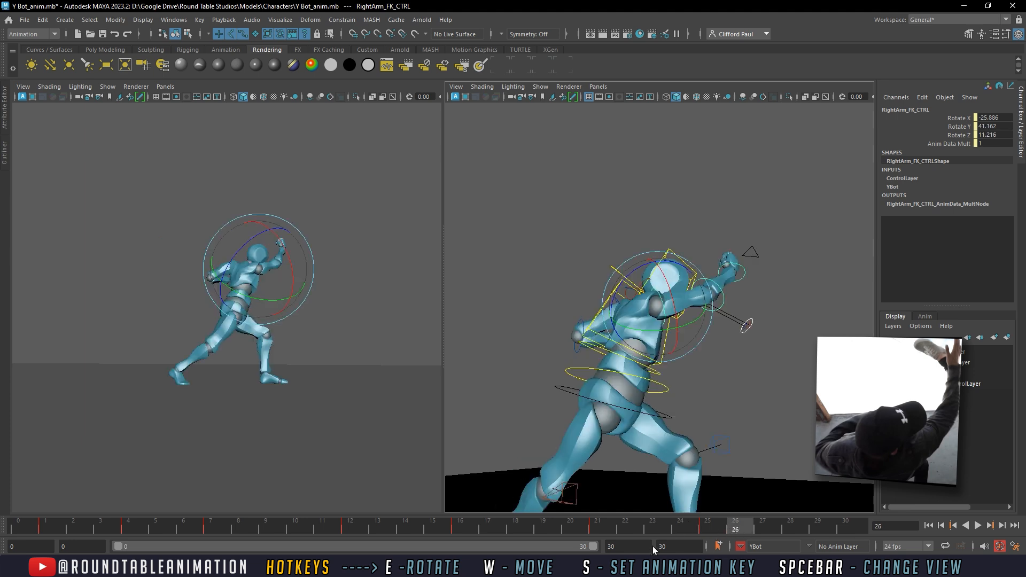
type("40")
key("Return")
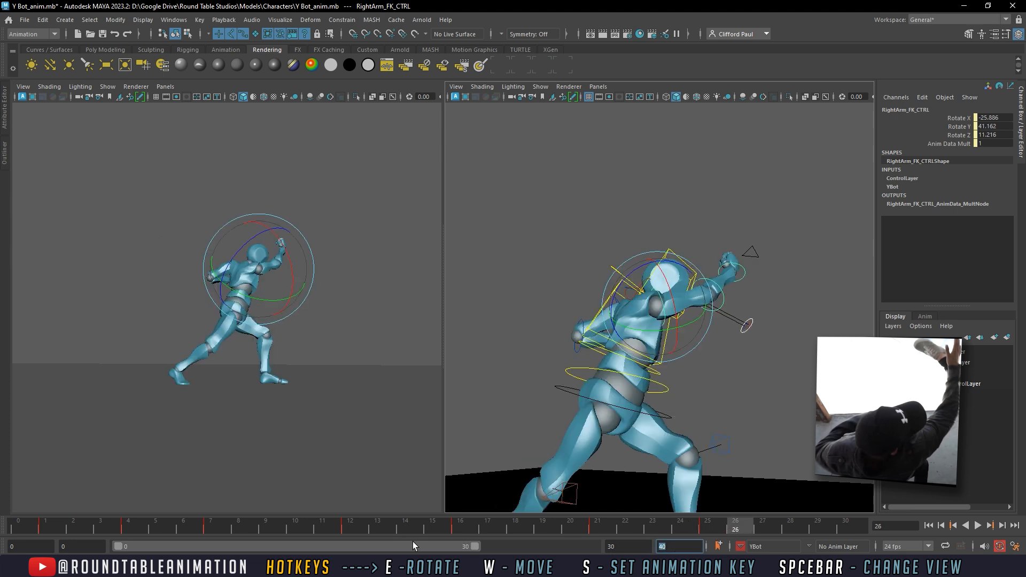
left_click_drag(475, 546, 593, 546)
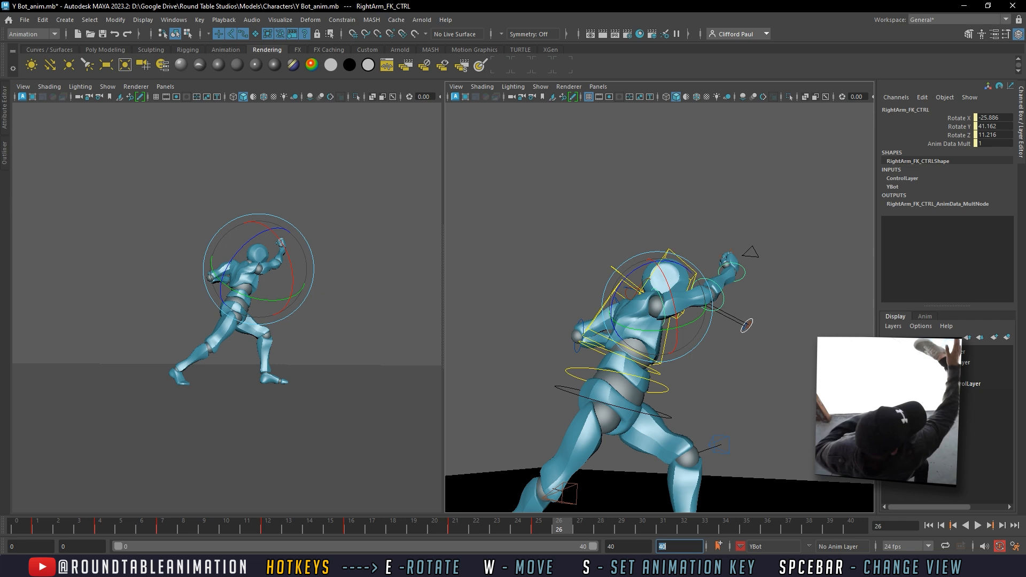
Step: Move the root control forward at frame 35 to shift the body weight over the front foot
left_click_drag(46, 522, 559, 529)
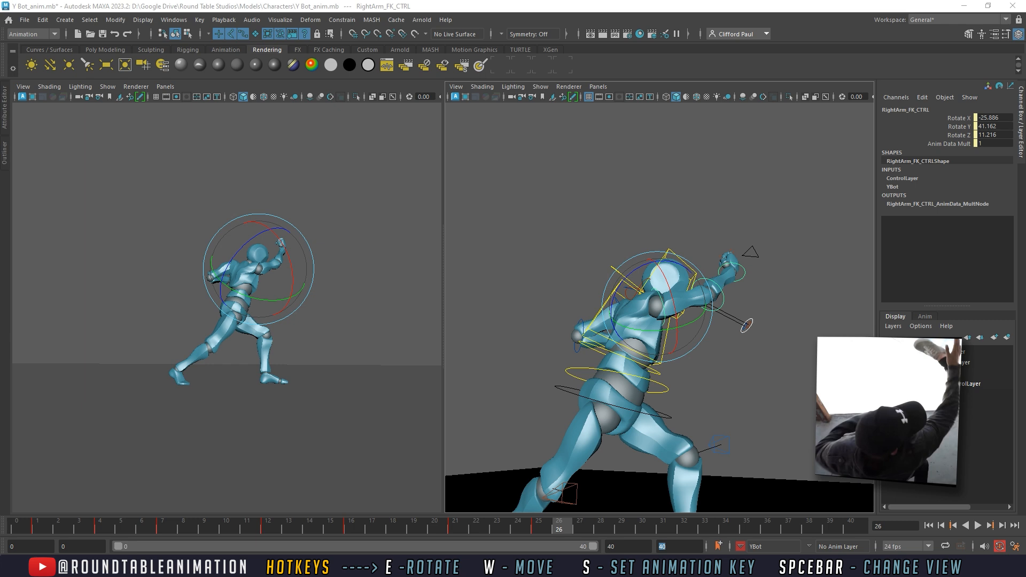
left_click_drag(488, 527, 537, 527)
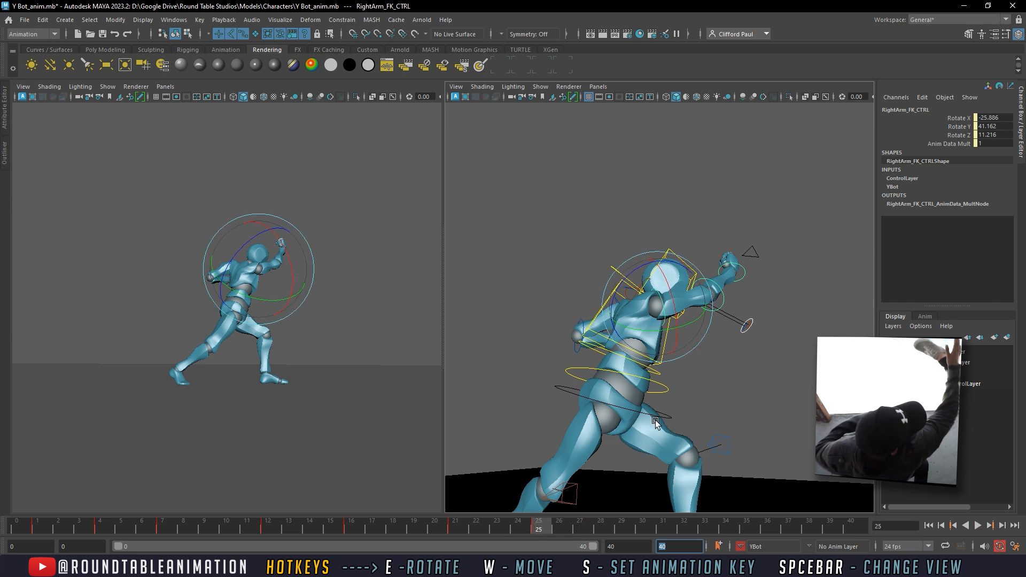
left_click(650, 415)
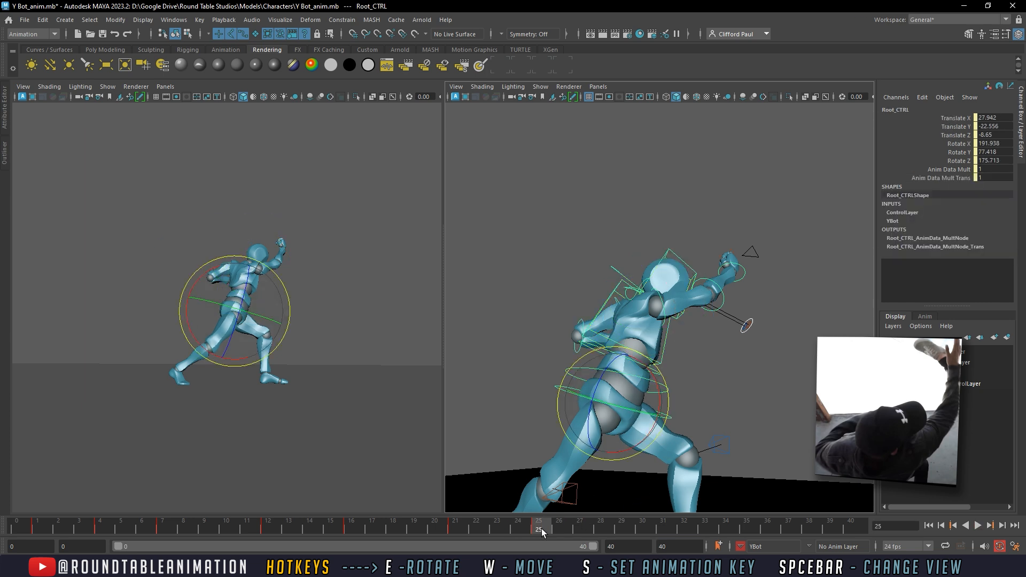
left_click_drag(546, 531, 574, 529)
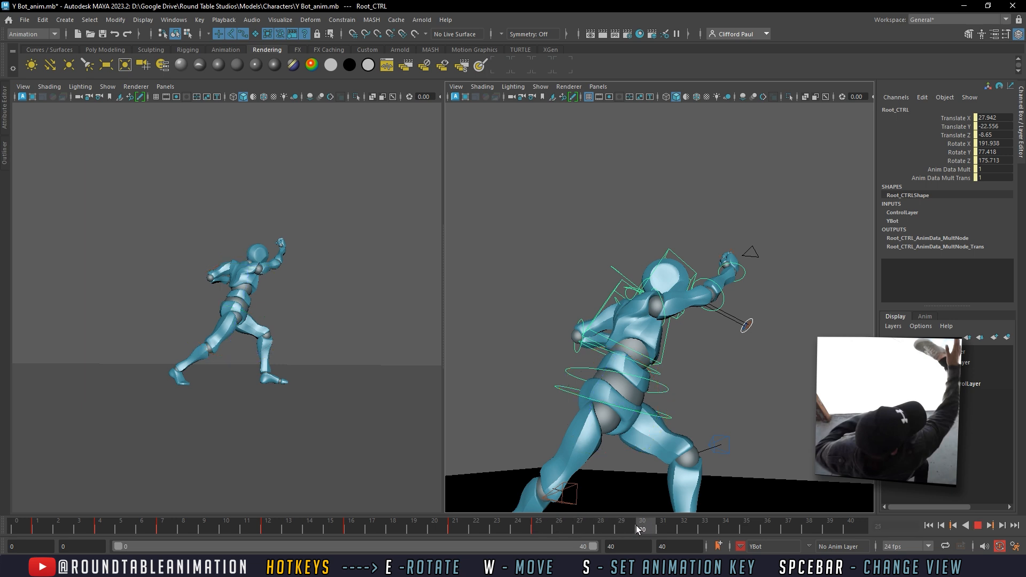
left_click_drag(747, 530, 747, 530)
left_click_drag(703, 321, 699, 342, "alt")
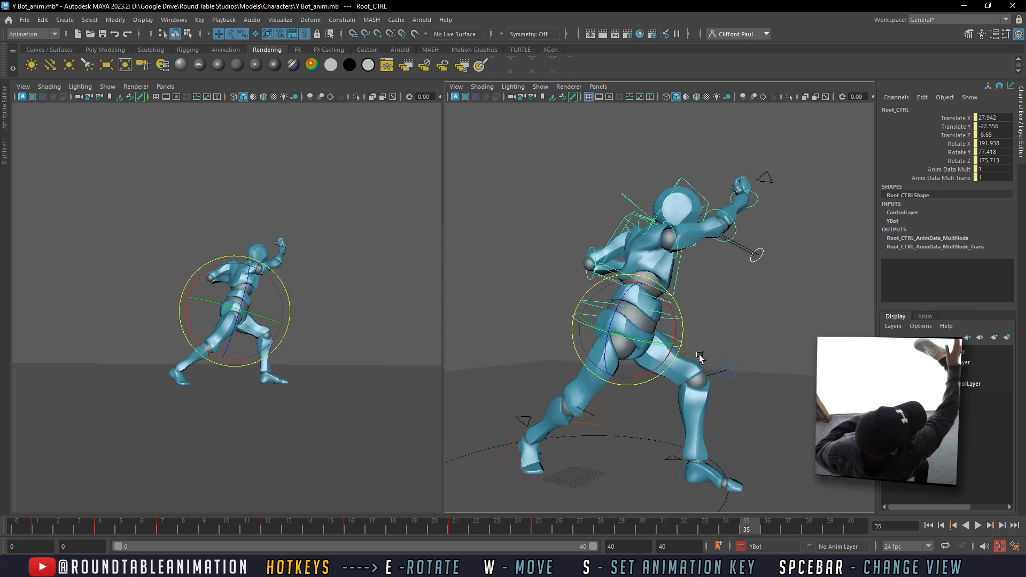
scroll(699, 340, "down", 3)
middle_click_drag(699, 339, 676, 381, "alt")
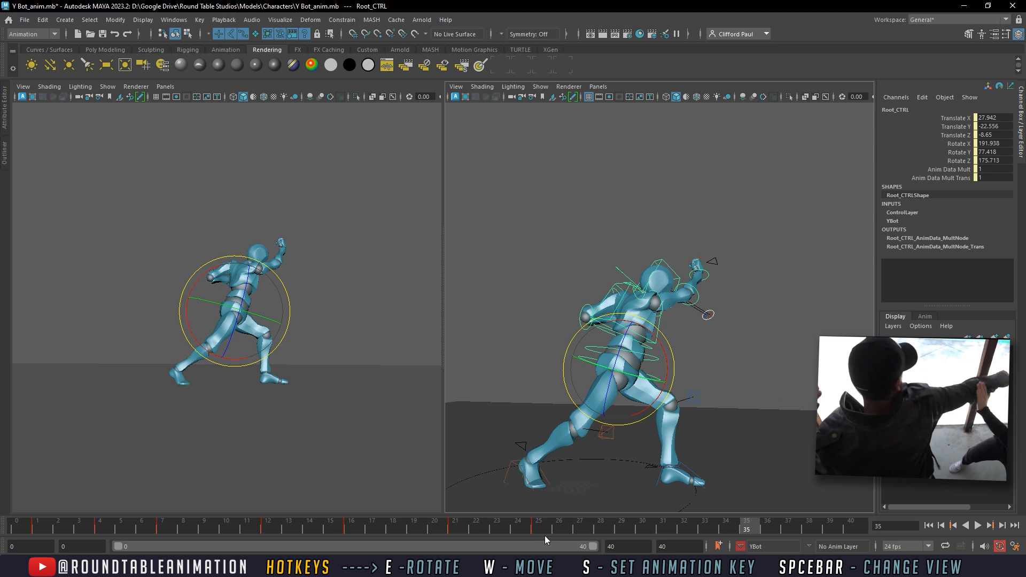
key("w")
left_click_drag(615, 377, 694, 364)
Step: Adjust the left knee control and rotate the left foot control outward on the planted leg at frame 35
left_click(688, 404)
left_click_drag(687, 405, 656, 444, "alt")
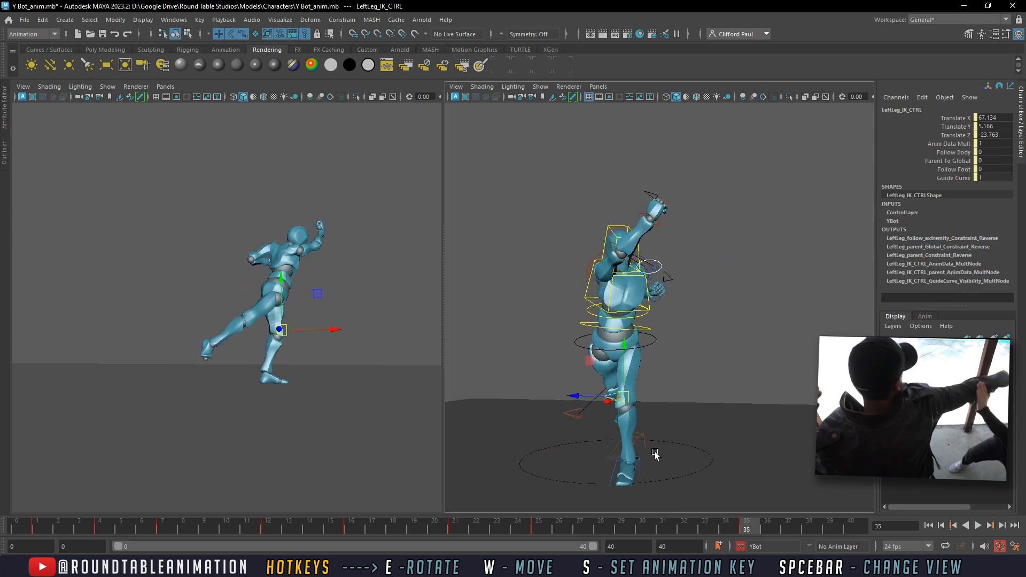
left_click(641, 466)
key("e")
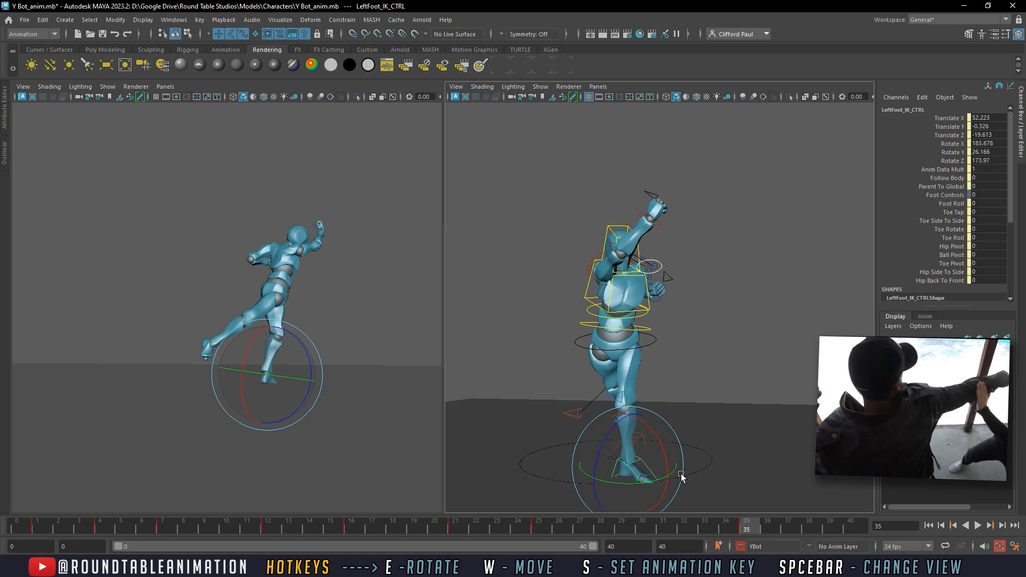
Step: Refine the left knee's direction and rotate the root control to turn the hips over the planted left leg
left_click_drag(636, 451, 618, 413, "alt")
left_click(641, 384)
left_click(635, 386)
key("w")
left_click(648, 330)
key("e")
left_click_drag(701, 380, 695, 329, "alt")
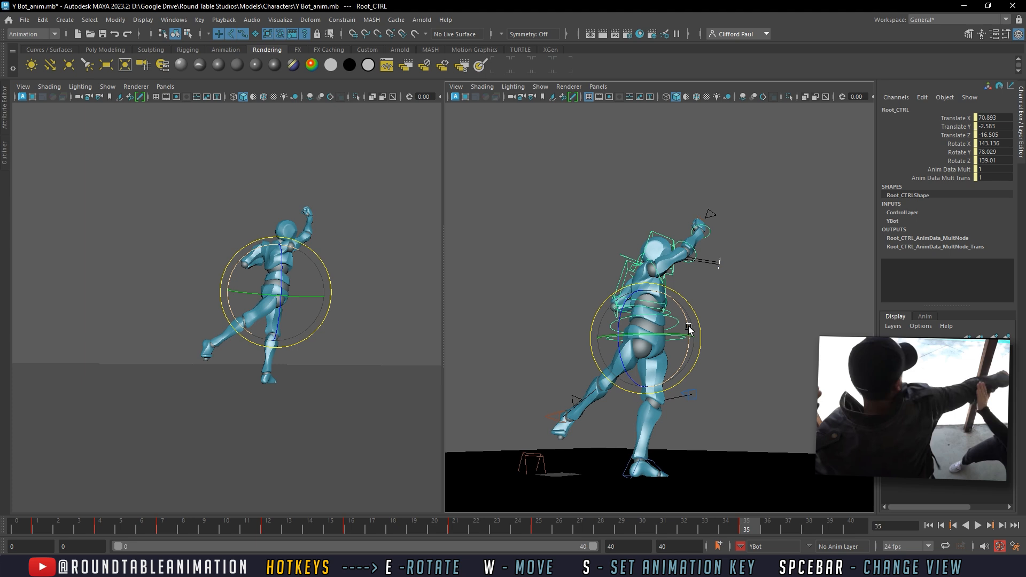
Step: Move the right foot control forward past the planted left foot to step the trailing leg through
left_click_drag(684, 317, 511, 499, "alt")
left_click(509, 503)
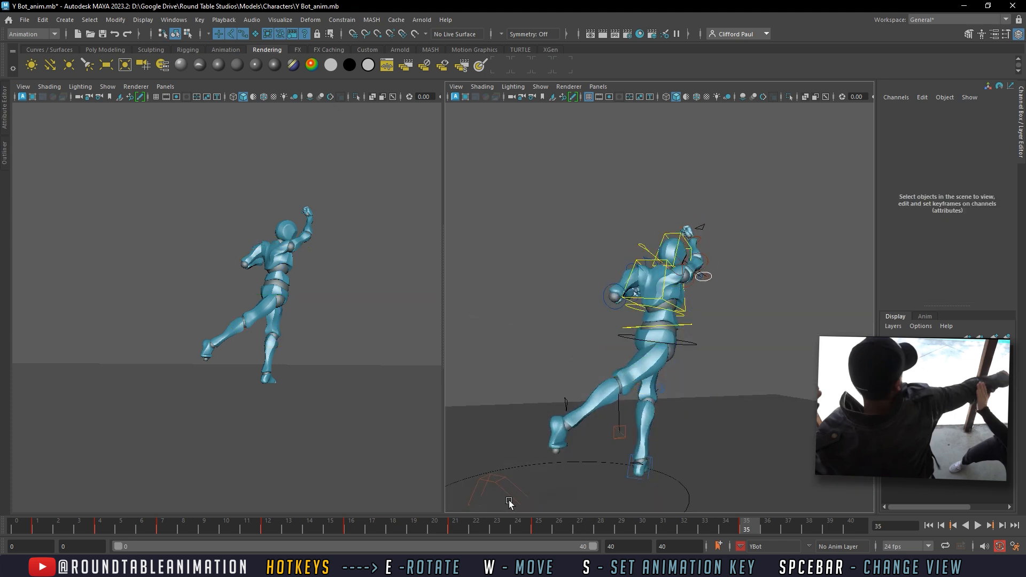
left_click(509, 498)
middle_click_drag(552, 456, 568, 440, "alt")
key("w")
left_click_drag(513, 462, 719, 461)
left_click_drag(695, 428, 684, 397, "alt")
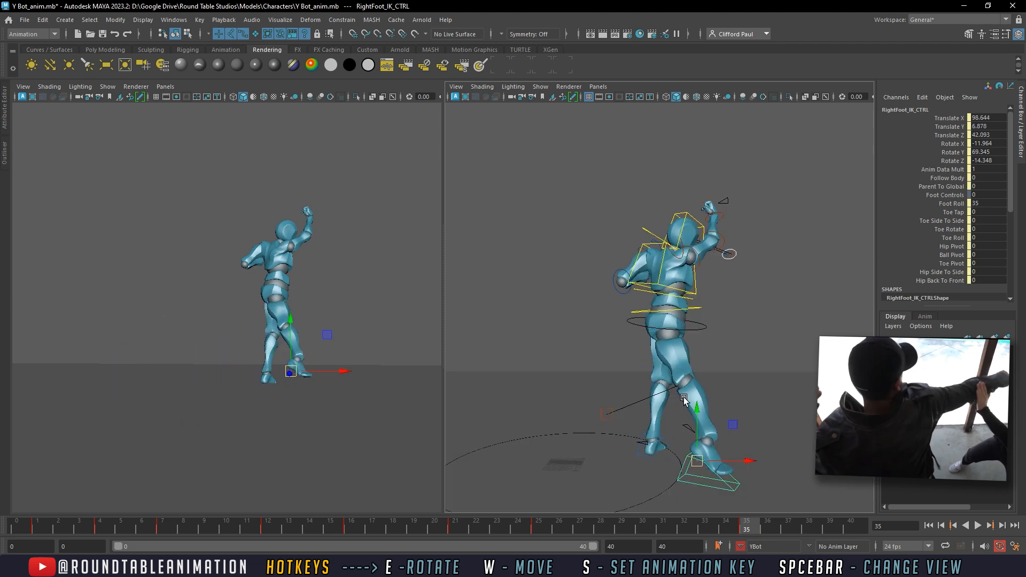
Step: Rotate the root control to swing the hips around with the step and shift it slightly forward
left_click(666, 327)
left_click_drag(667, 328, 702, 334, "alt")
left_click(670, 324)
key("e")
left_click_drag(653, 306, 663, 300)
key("w")
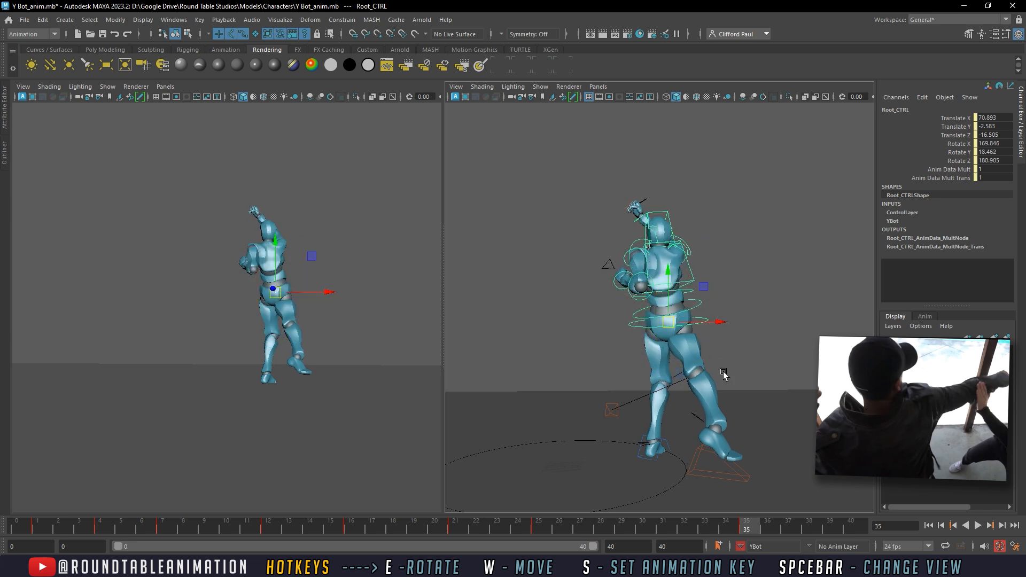
left_click_drag(687, 342, 694, 354, "alt")
left_click_drag(678, 320, 686, 322)
Step: Reposition the knee control and rotate the left foot control to match the turned hips
left_click(681, 378)
left_click_drag(680, 379, 656, 386)
left_click(662, 446)
key("e")
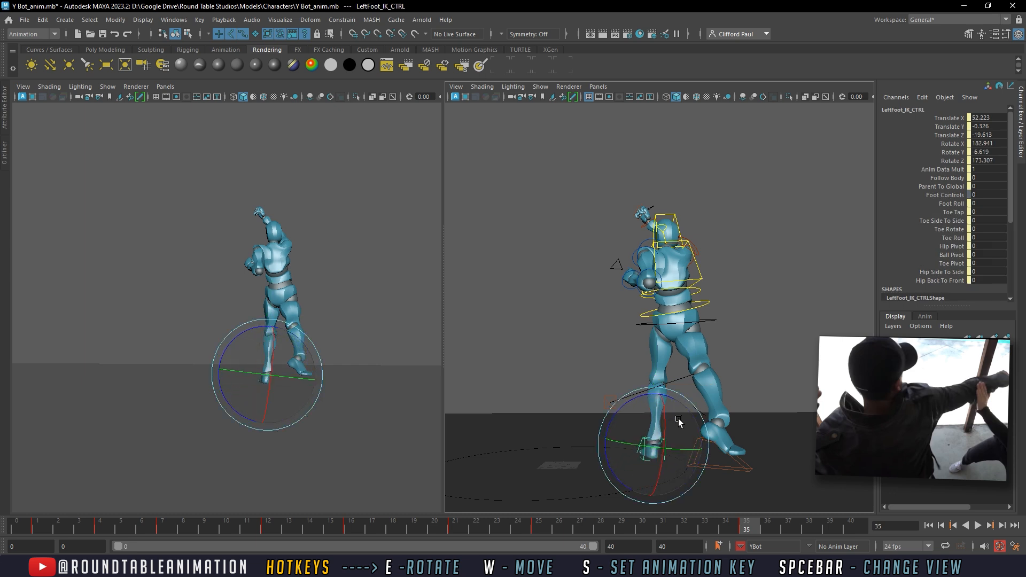
Step: Set the right foot's Foot Roll to 0, then move and turn the foot to plant it farther forward
left_click(750, 471)
left_click_drag(754, 483, 681, 478, "alt")
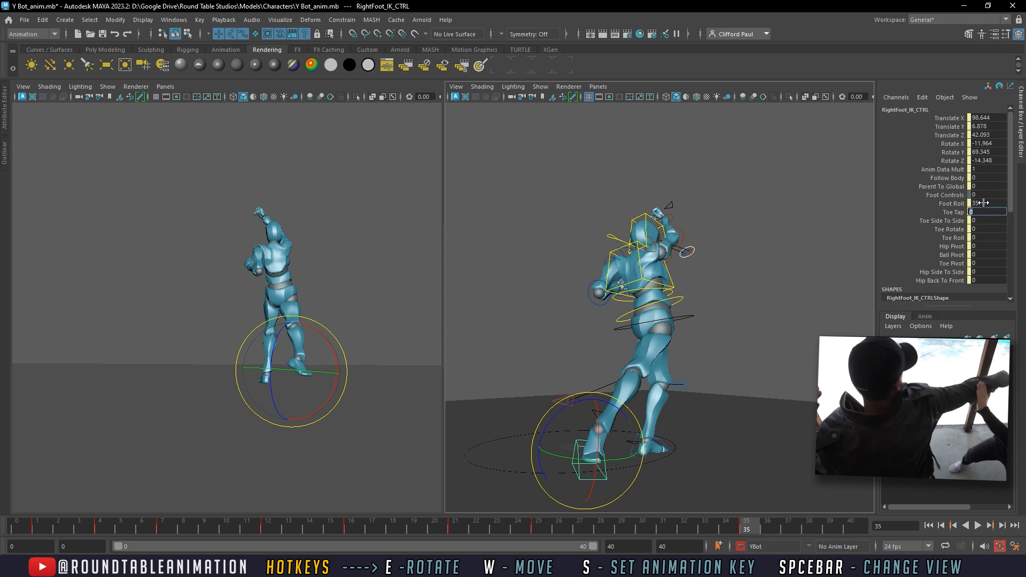
type("0")
key("Return")
left_click_drag(595, 492, 681, 460)
key("w")
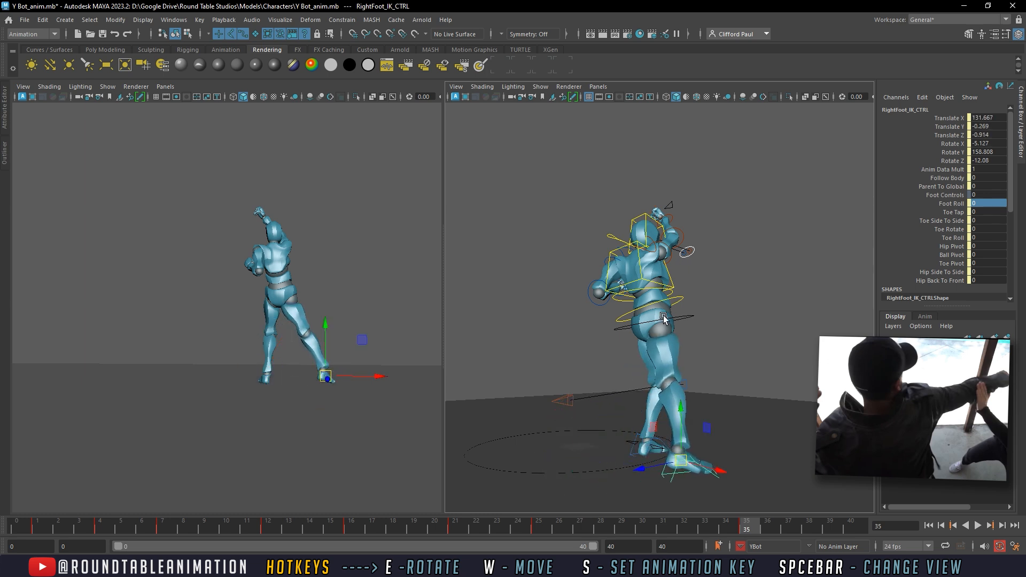
Step: Move the root control forward between both feet and rotate the right foot control to sit flat in a wide stance
left_click(670, 318)
left_click_drag(671, 321, 693, 328, "alt")
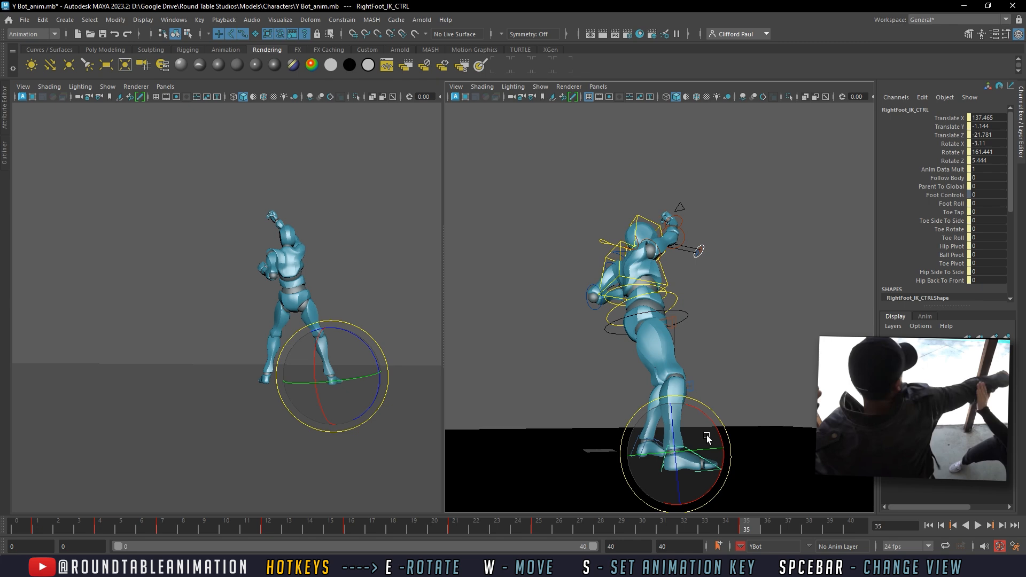
left_click_drag(721, 437, 721, 445)
left_click_drag(703, 398, 724, 335, "alt")
Step: Rotate the lower spine control to set the torso's lean above the new stance
left_click(722, 357)
left_click(705, 337)
left_click(704, 337)
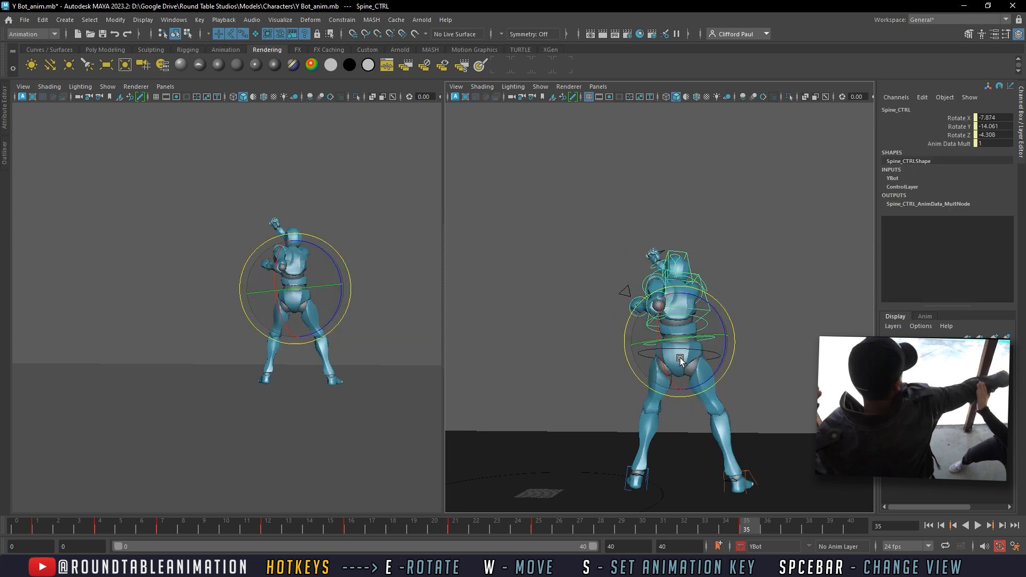
scroll(711, 353, "up", 3)
left_click(784, 326)
Step: Rotate the right arm and forearm controls to bring the raised arm down in front of the body
left_click_drag(784, 326, 643, 344, "alt")
left_click(712, 342)
left_click(717, 231)
left_click(740, 333)
left_click_drag(608, 305, 656, 294)
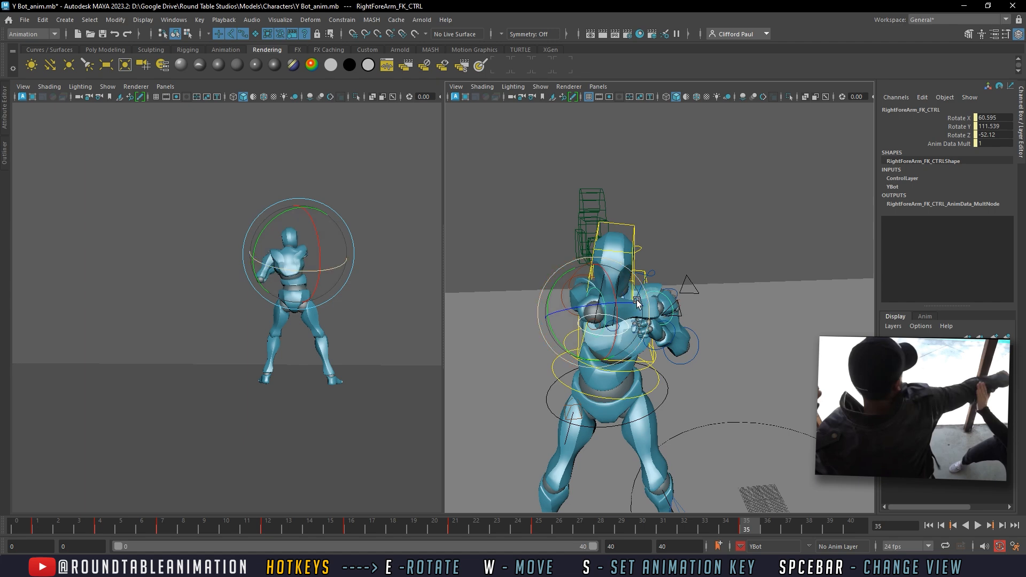
Step: Rotate the right forearm and shoulder controls to hold the bent right arm across the chest
left_click_drag(679, 211, 711, 223, "alt")
left_click(711, 225)
left_click(560, 280)
left_click_drag(591, 301, 553, 267, "alt")
mouse_move(596, 303)
left_mouse_down()
mouse_move(556, 337)
mouse_move(594, 306)
left_mouse_up()
left_click_drag(650, 286, 550, 303)
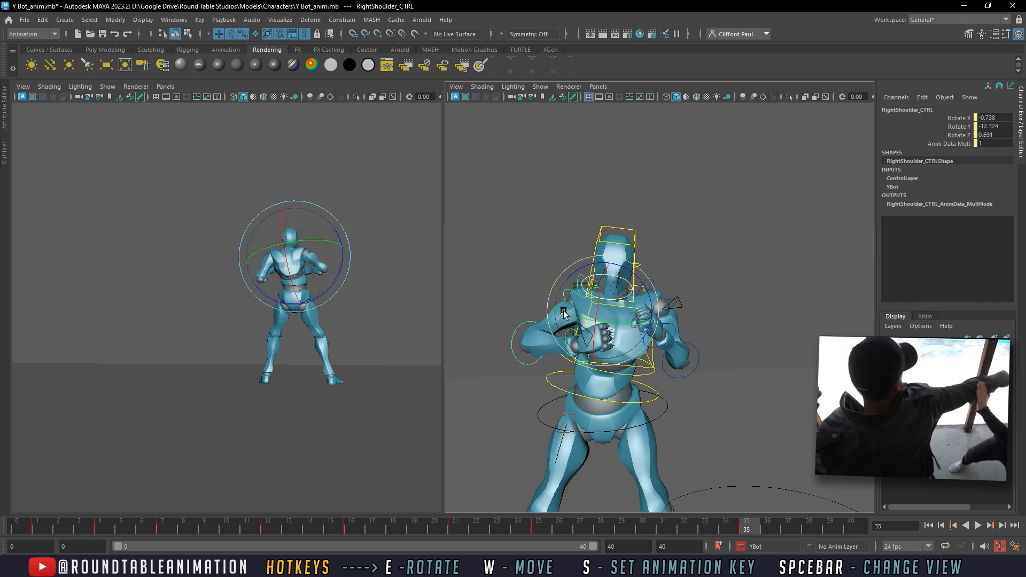
left_click(662, 251)
Step: Rotate the Spine and Spine1 controls to straighten and twist the torso into the strike
left_click_drag(614, 321, 715, 328, "alt")
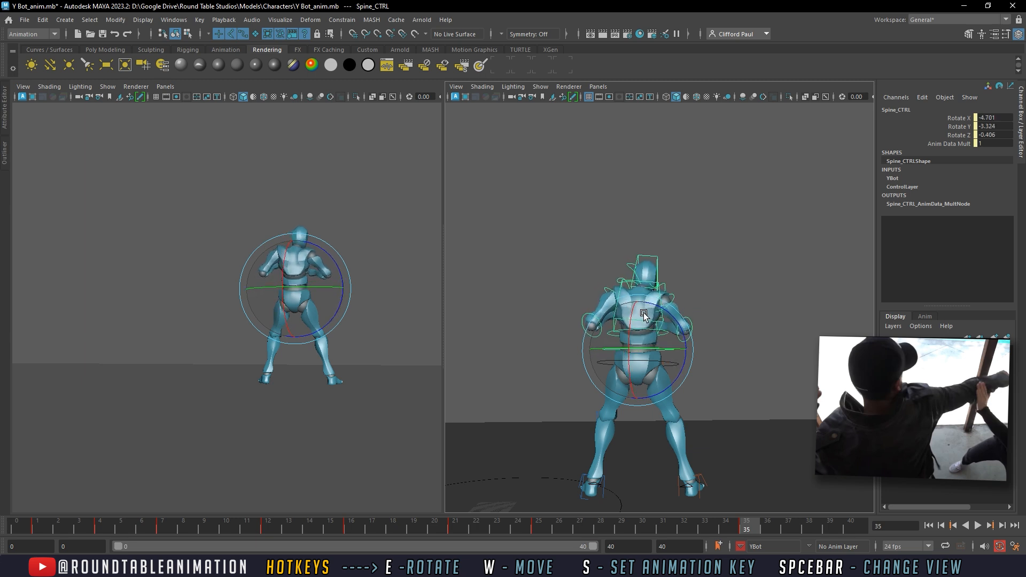
left_click(729, 306)
left_click(655, 329)
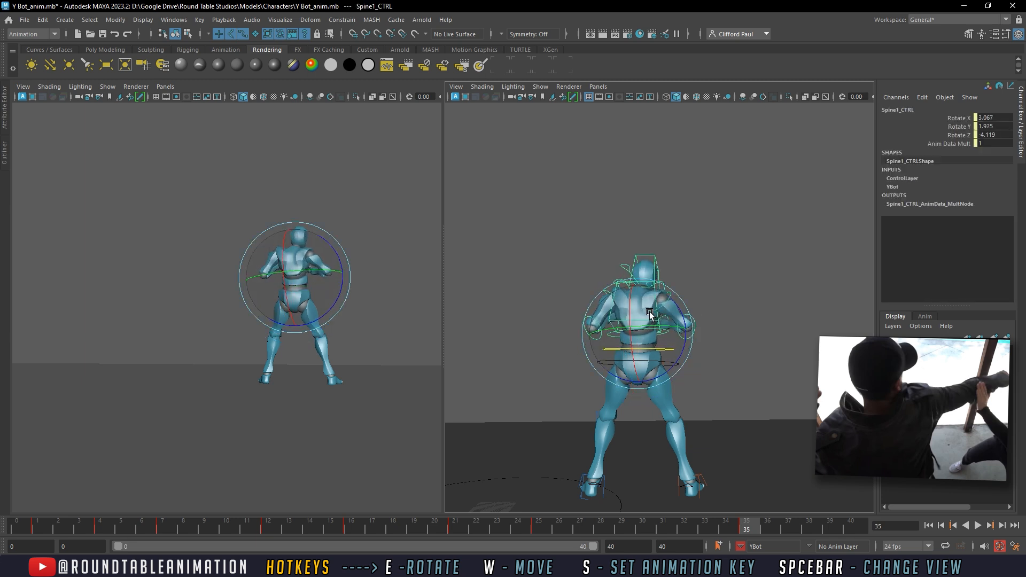
scroll(662, 315, "up", 2)
left_click(736, 300)
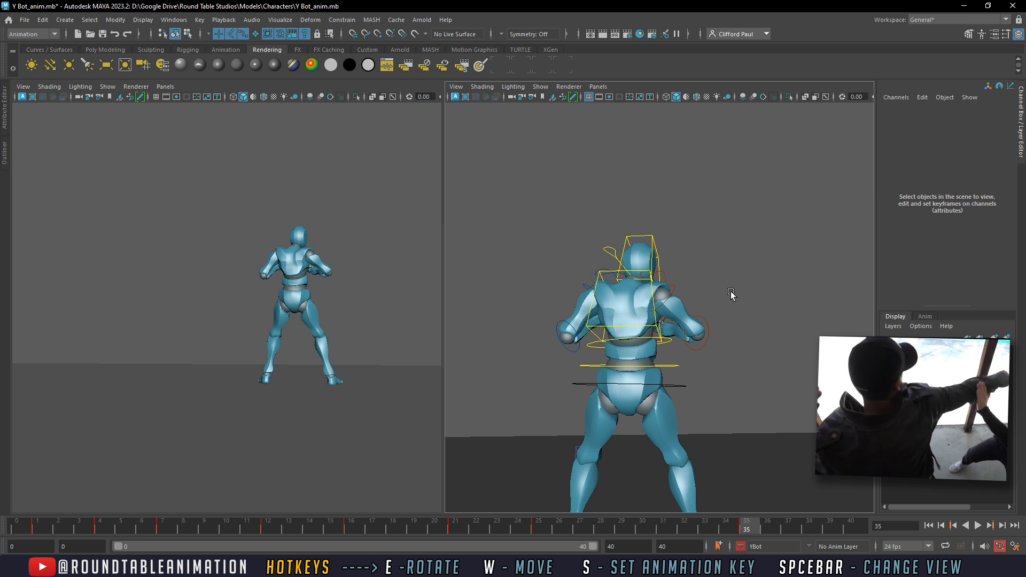
Step: Rotate the right arm and forearm controls to extend the right arm into a straight punch
left_click_drag(731, 293, 653, 306, "alt")
left_click_drag(674, 263, 719, 305, "alt")
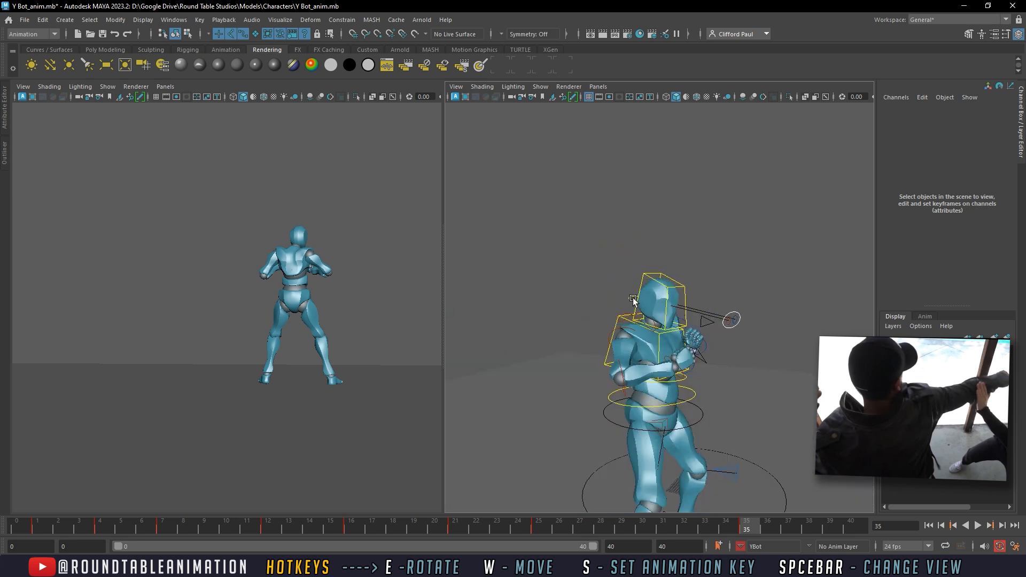
left_click(632, 299)
left_click_drag(632, 299, 746, 352, "alt")
scroll(720, 389, "up", 5)
scroll(568, 396, "down", 4)
left_click(747, 351)
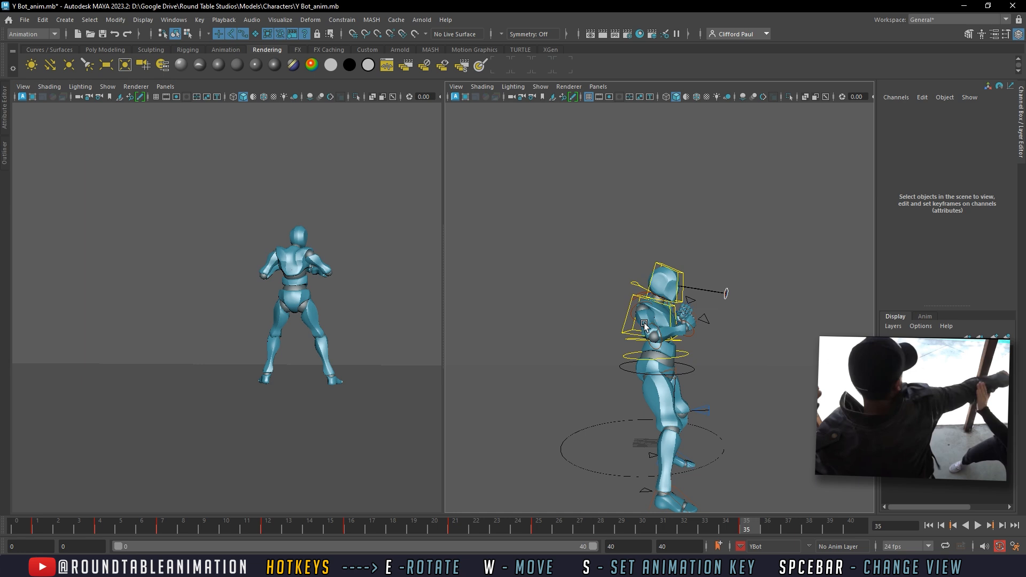
left_click(641, 305)
left_click_drag(641, 304, 572, 348, "alt")
left_click(571, 306)
left_click(597, 316)
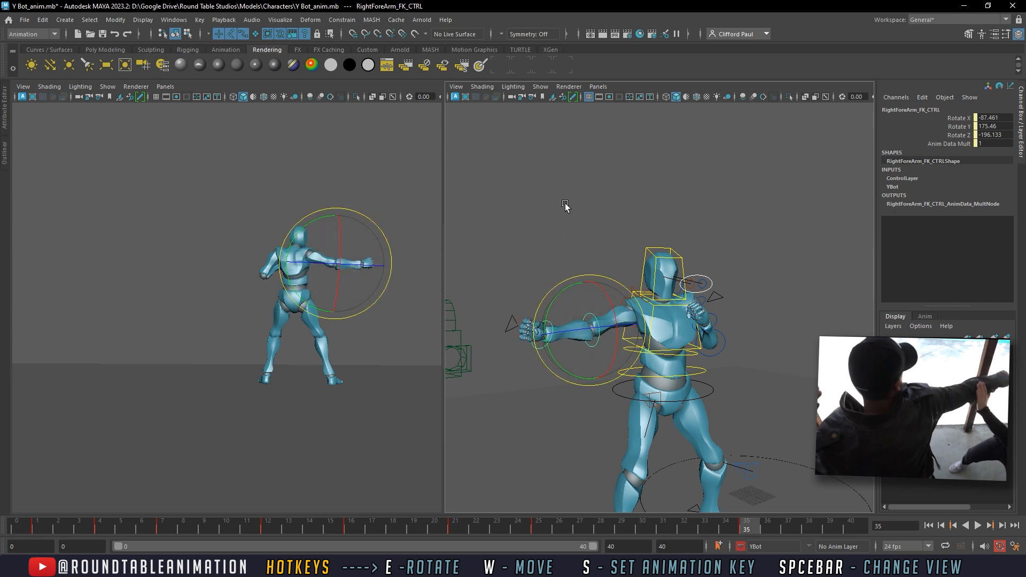
left_click(580, 277)
Step: Rotate the head control so the face looks along the extended punching arm
scroll(623, 311, "up", 3)
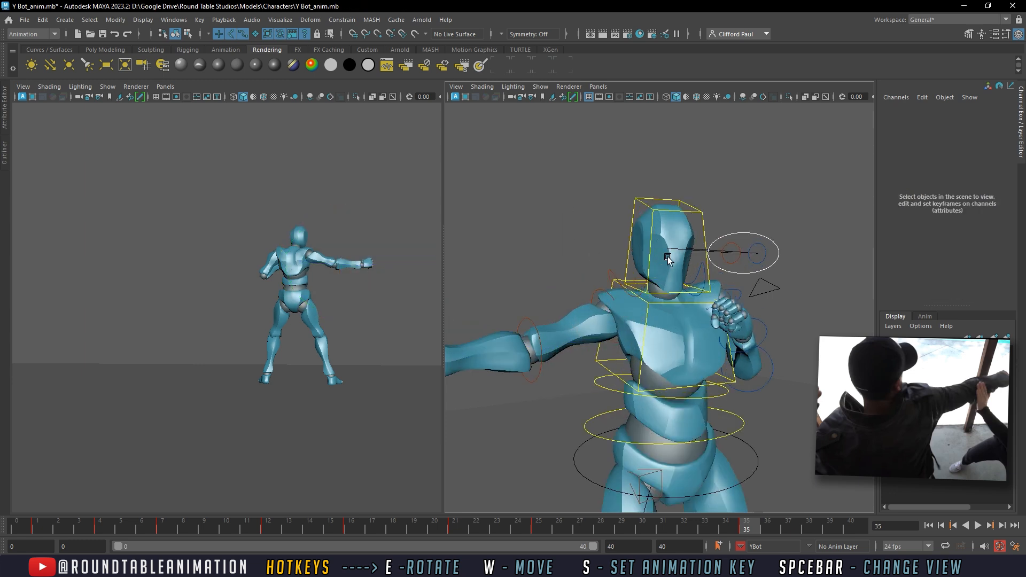
left_click(652, 234)
left_click_drag(670, 279, 633, 266)
left_click(577, 244)
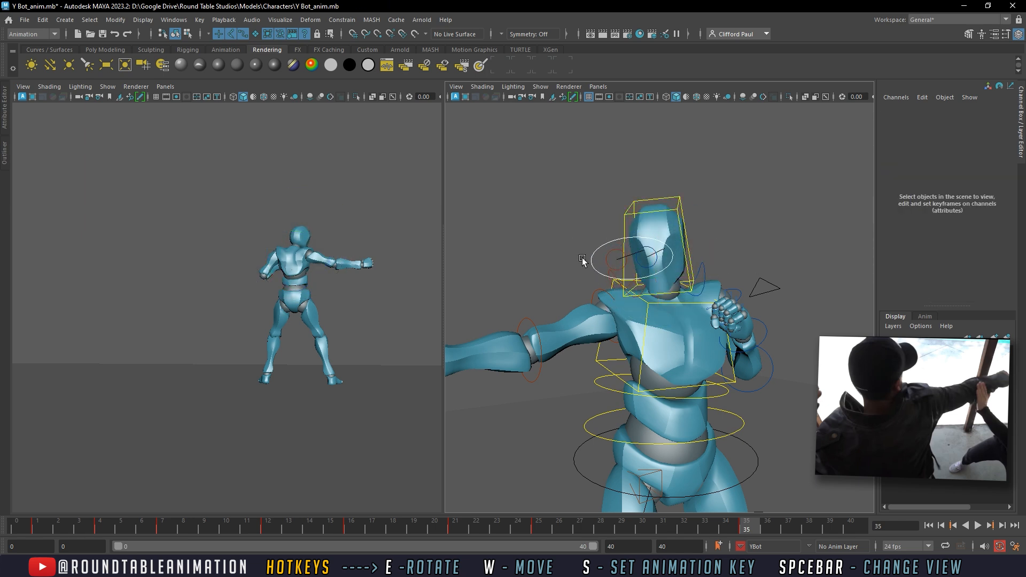
Step: Rotate the right shoulder control to raise the shoulder and push it into the punch
left_click(641, 297)
left_click_drag(641, 298, 801, 308)
key("e")
scroll(616, 300, "down", 5)
scroll(733, 337, "up", 5)
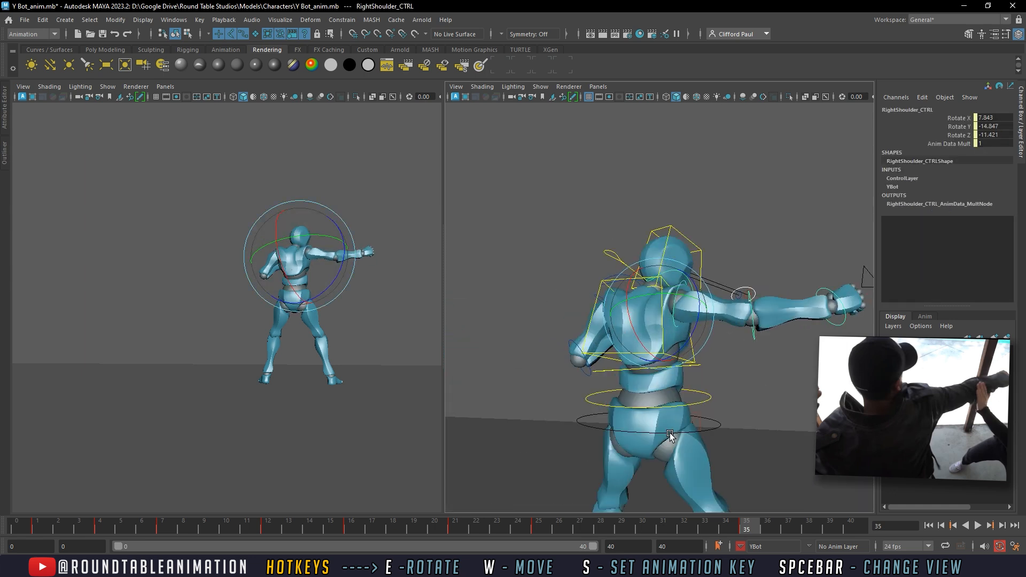
left_click(767, 363)
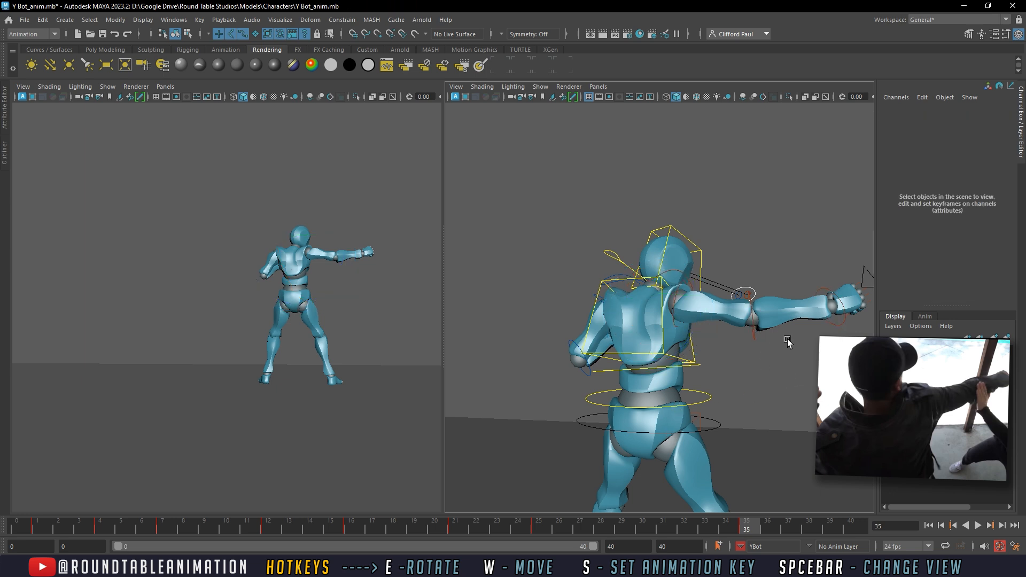
Step: Rotate the right forearm control to straighten the elbow of the punching arm
left_click(756, 335)
left_click_drag(784, 340, 771, 341)
left_click(757, 236)
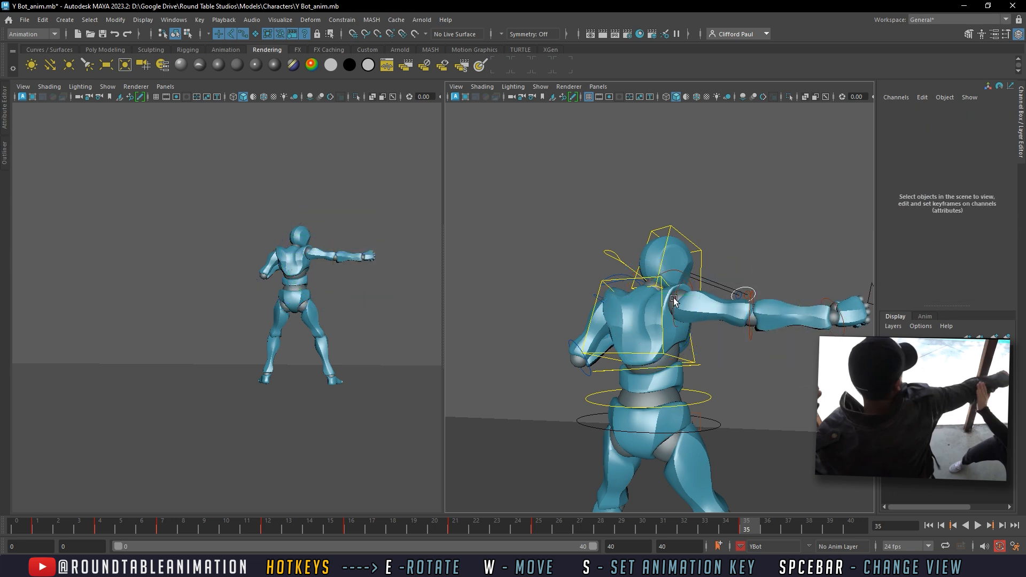
Step: Raise the right upper arm and rotate the right hand control to align the fist with the forearm
left_click(677, 285)
left_click_drag(703, 290, 699, 280)
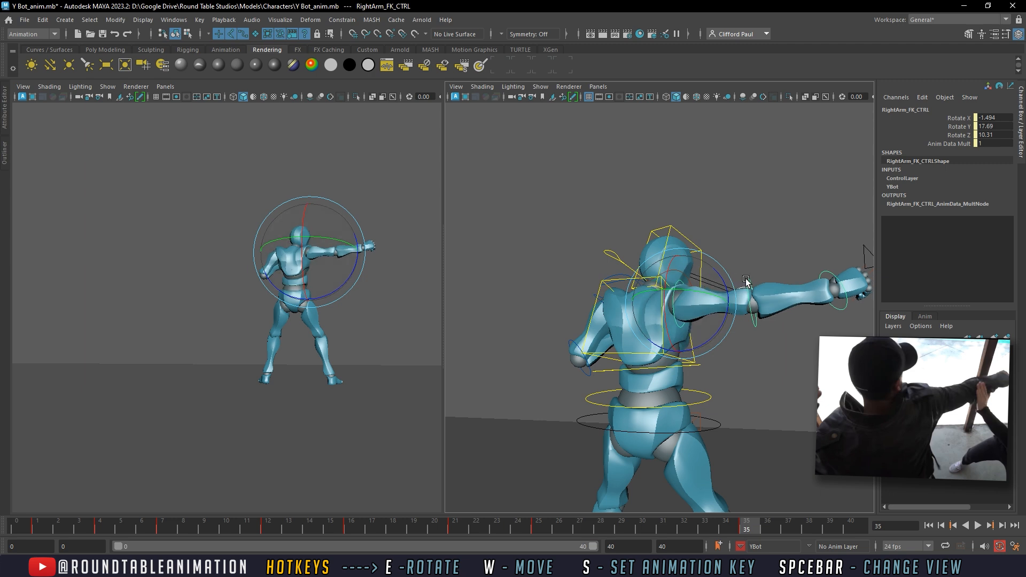
middle_click_drag(749, 284, 735, 293, "alt")
left_click(829, 320)
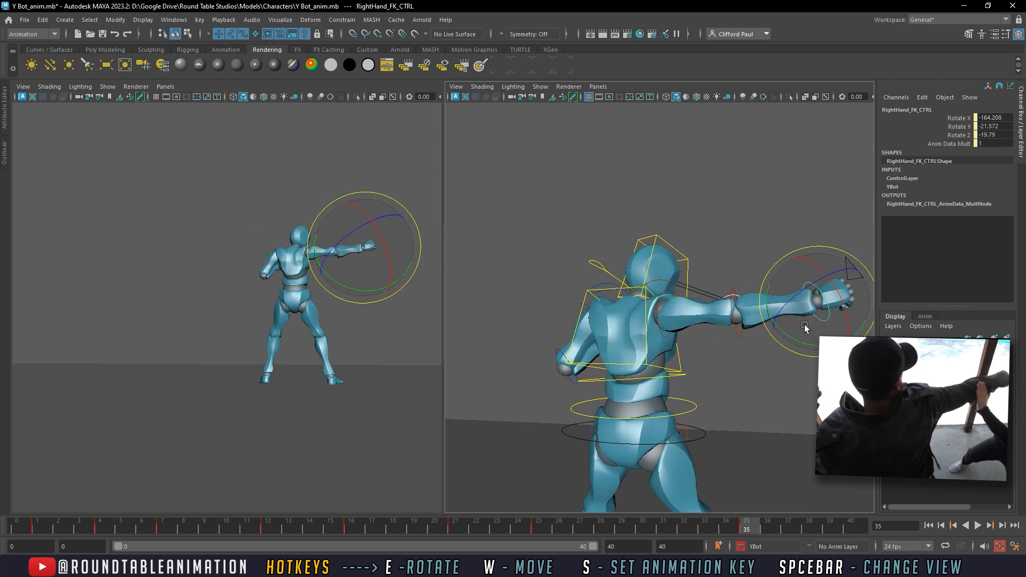
Step: Rotate the left upper arm control to adjust the bent guard arm away from the torso
left_click_drag(792, 309, 592, 303, "alt")
left_click(592, 303)
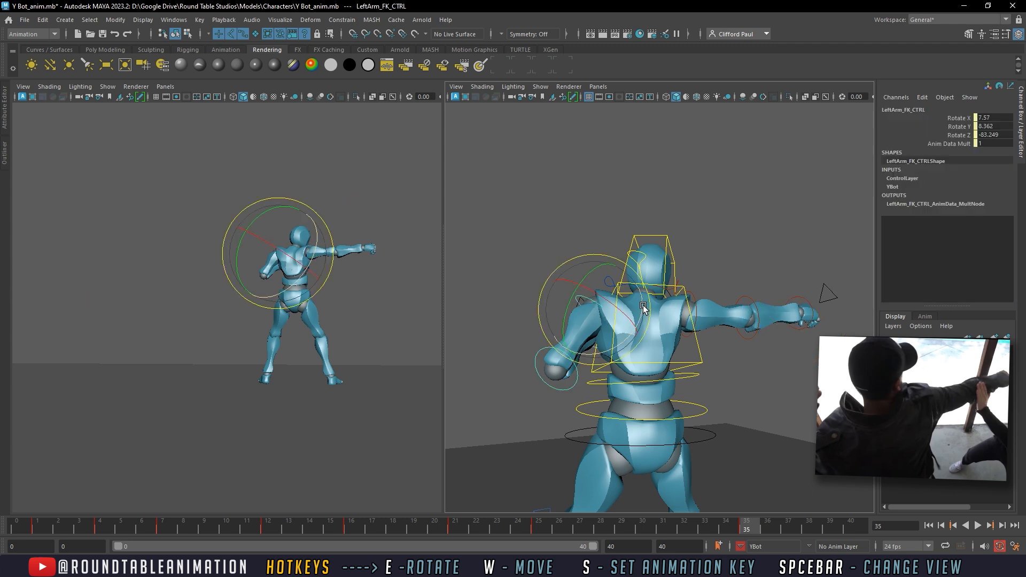
scroll(640, 318, "down", 3)
left_click_drag(717, 351, 692, 346, "alt")
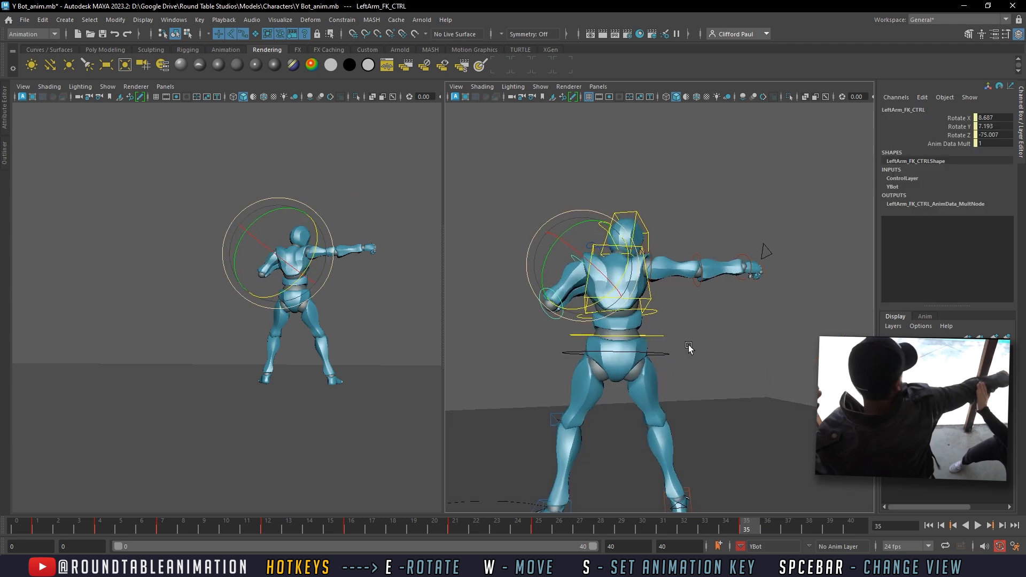
middle_click_drag(691, 346, 720, 375, "alt")
left_click_drag(690, 299, 732, 371, "alt")
scroll(706, 363, "down", 4)
scroll(733, 371, "up", 4)
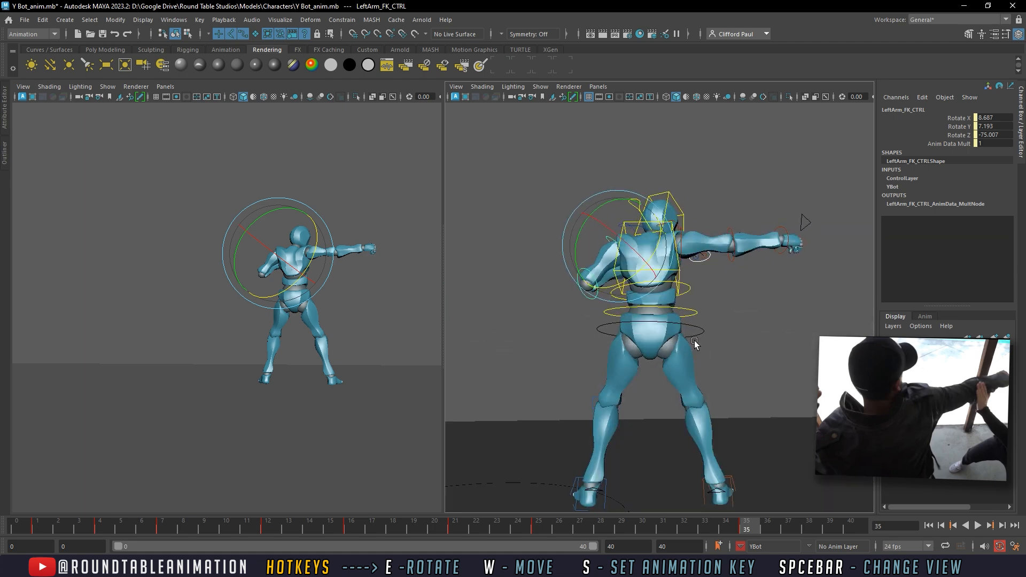
Step: Nudge the root control slightly to rebalance the hips over the stance
left_click(656, 329)
key("w")
left_click_drag(657, 330, 659, 331)
Step: Rotate the right foot control to point its toes outward in the direction of the punch
middle_click_drag(719, 423, 714, 380, "alt")
left_click_drag(714, 380, 716, 397, "alt")
left_click(725, 435)
key("e")
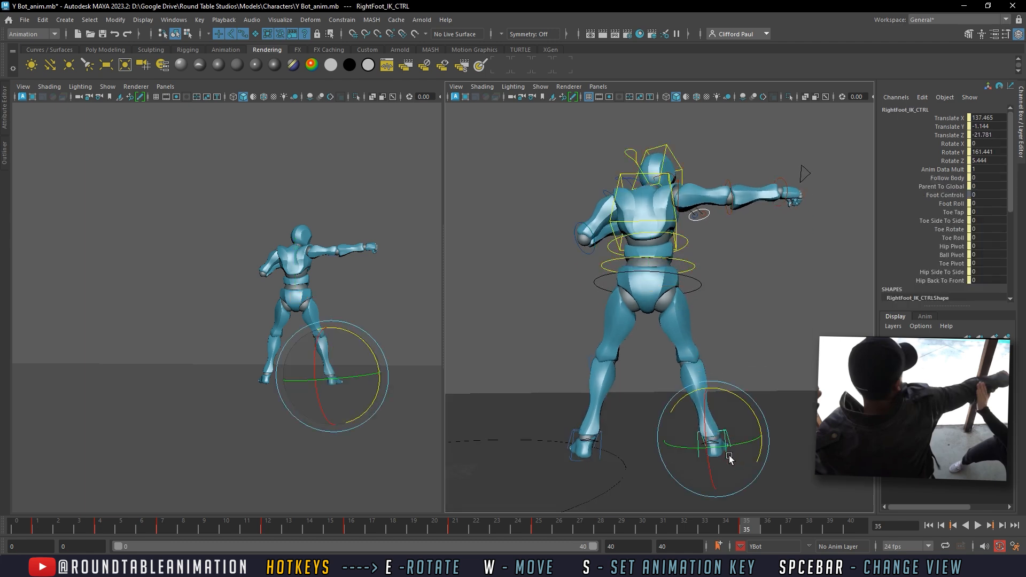
key("w")
left_click(706, 359)
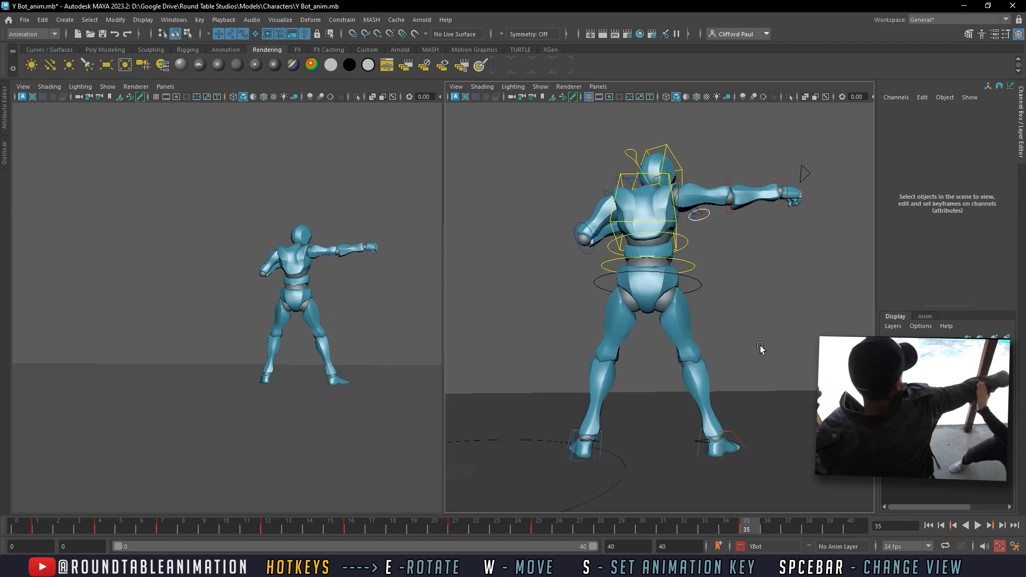
Step: Refine the root control's position and rotation to settle the body weight between the feet
left_click_drag(706, 359, 608, 376, "alt")
left_click_drag(691, 396, 740, 293, "alt")
left_click(688, 294)
left_click_drag(645, 294, 750, 286)
key("e")
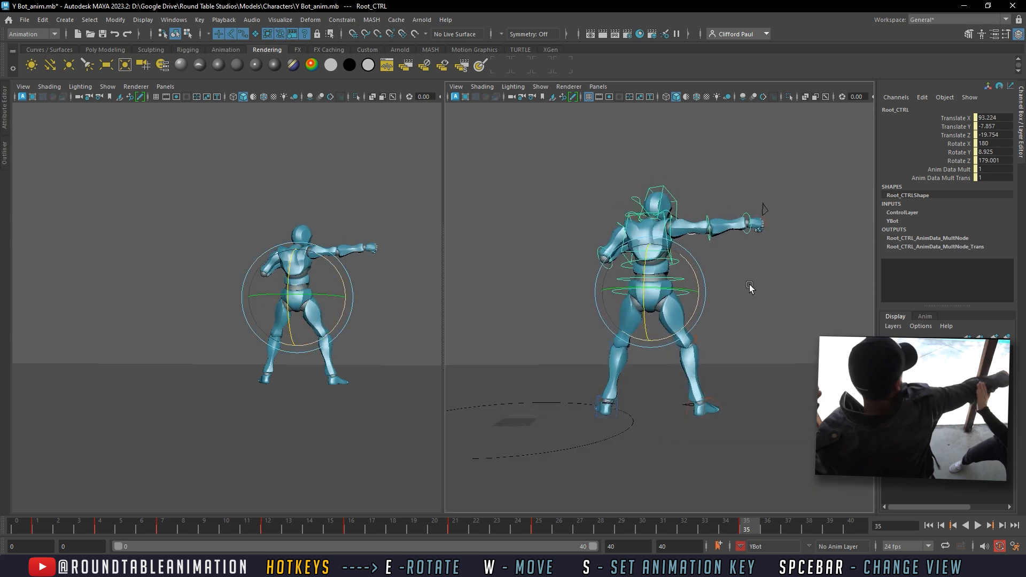
Step: Rotate the head control slightly to refine its tilt toward the punching arm
middle_click_drag(650, 363, 658, 417, "alt")
right_click_drag(654, 410, 719, 410, "alt")
left_click(580, 353)
left_click_drag(679, 353, 714, 373, "alt")
left_click(755, 282)
left_click(645, 337)
left_click_drag(646, 349, 686, 360)
left_click(588, 343)
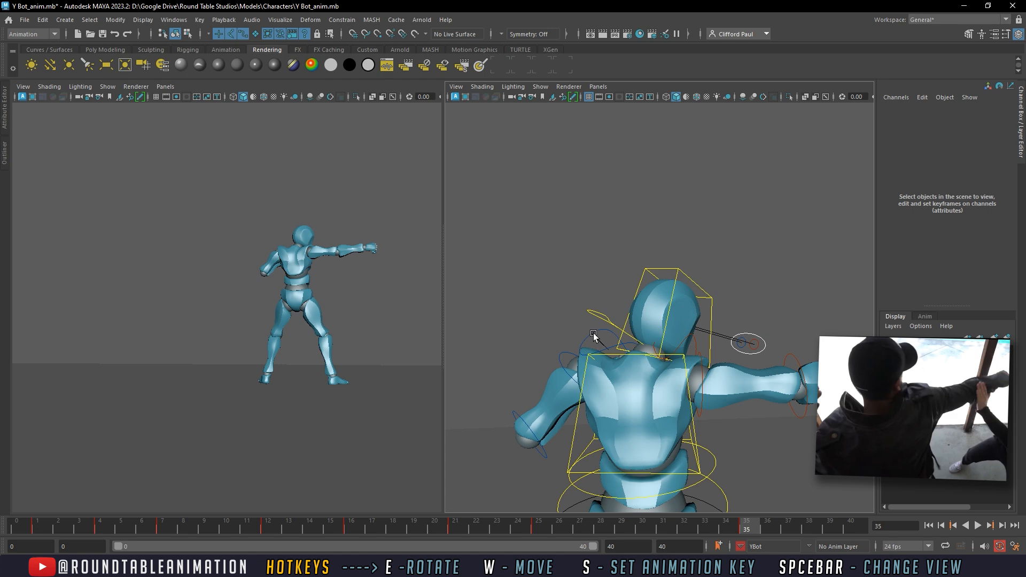
Step: Rotate the left shoulder and left forearm controls to refine the bent guard arm
left_click(595, 337)
left_click_drag(637, 366, 805, 390, "alt")
left_click(536, 289)
left_click(613, 378)
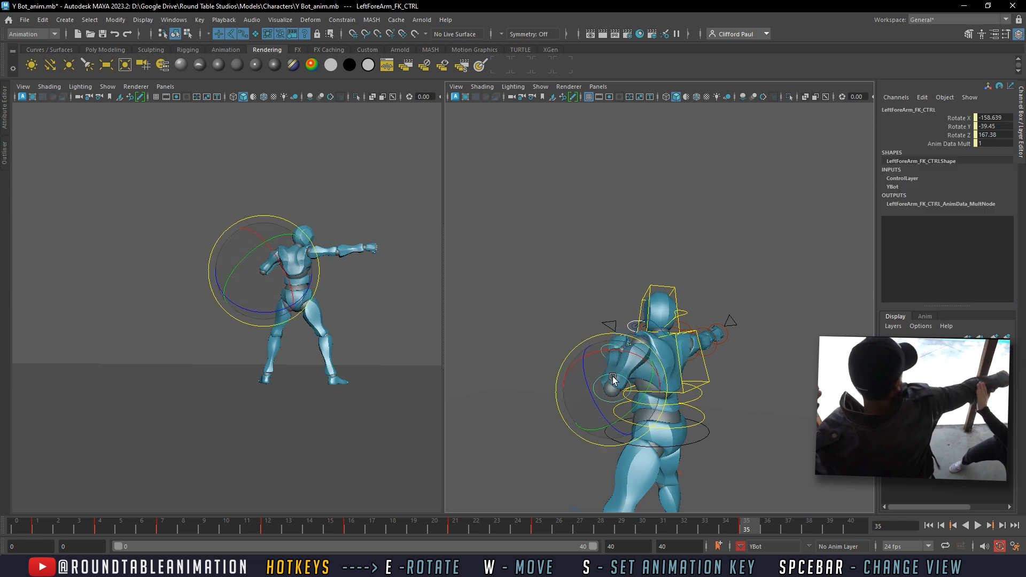
left_click(570, 281)
left_click_drag(571, 282, 691, 319, "alt")
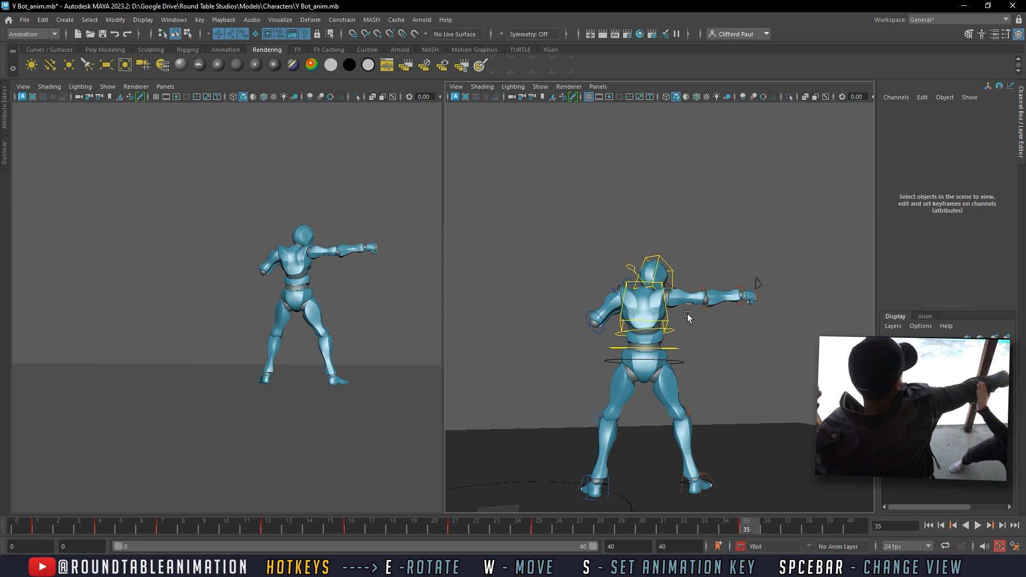
Step: Play back the combo and scrub between frames 25 and 35 to review the timing of the transition into the right-hand punch
middle_click_drag(753, 372, 713, 357, "alt")
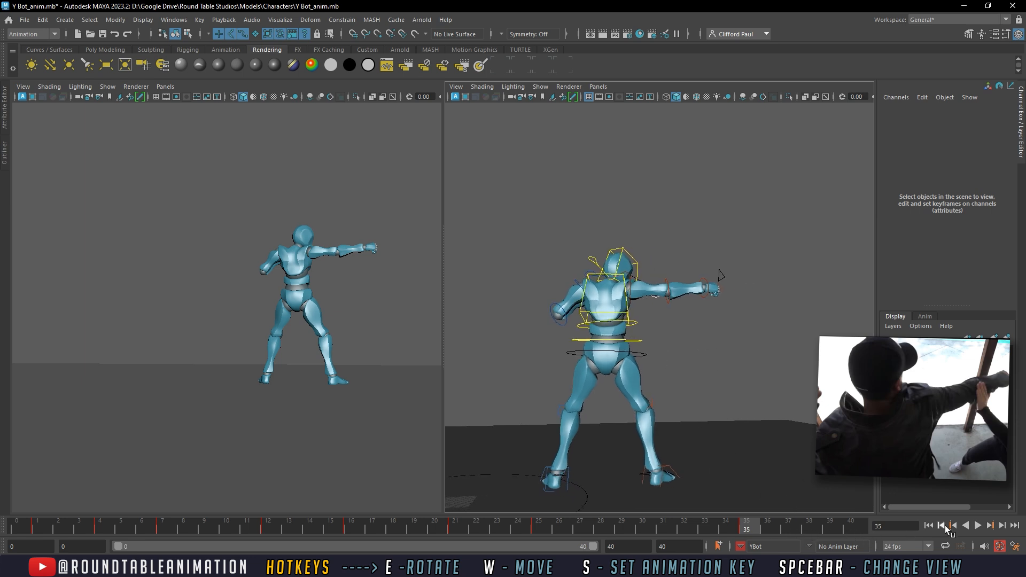
left_click(978, 526)
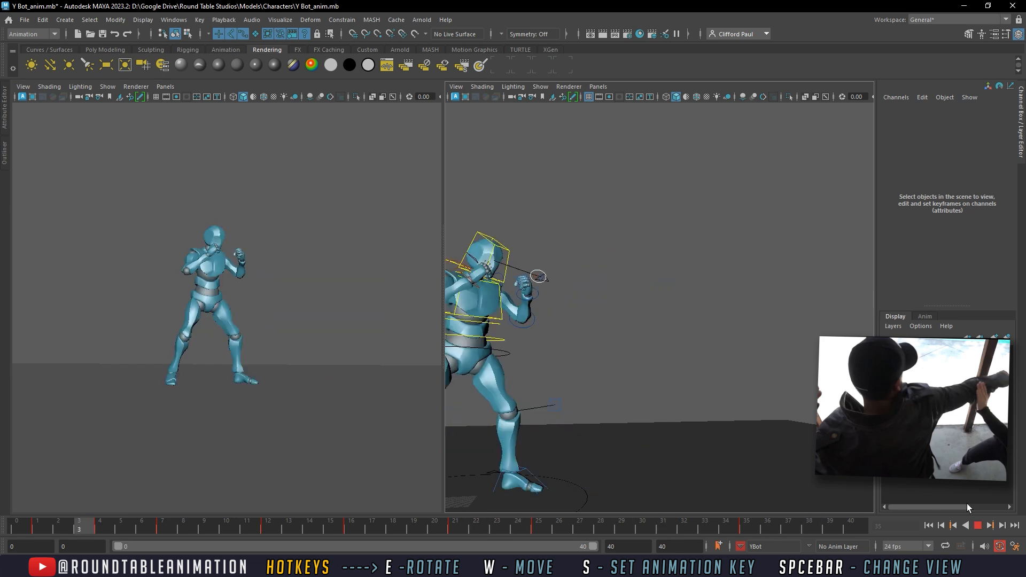
left_click(539, 530)
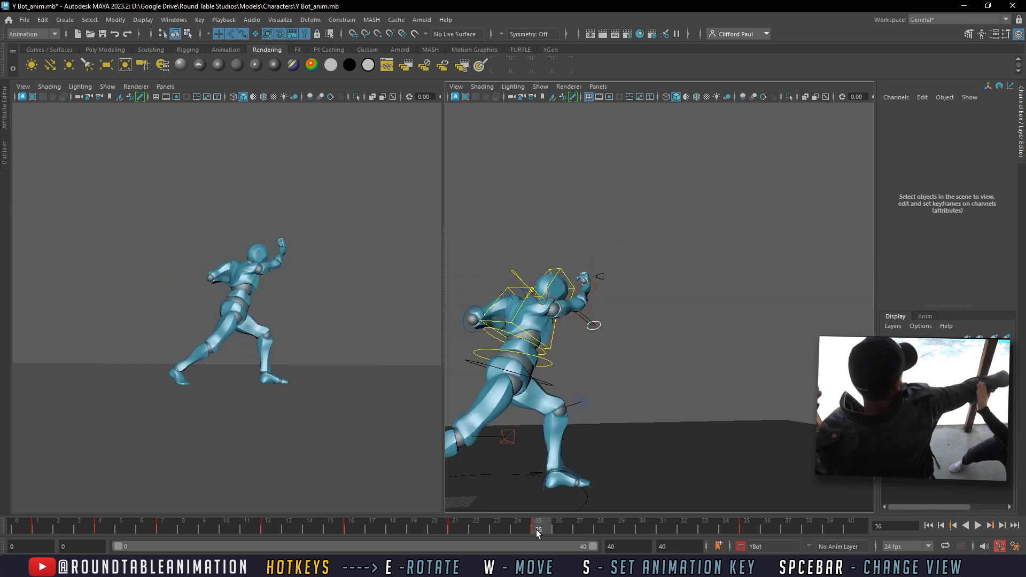
left_click(754, 528)
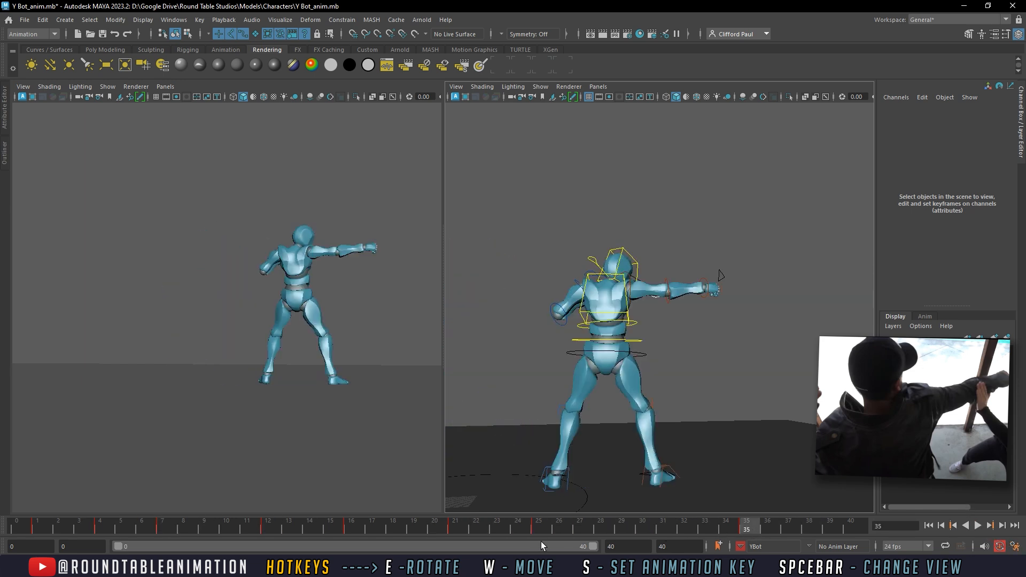
left_click_drag(501, 534, 590, 528)
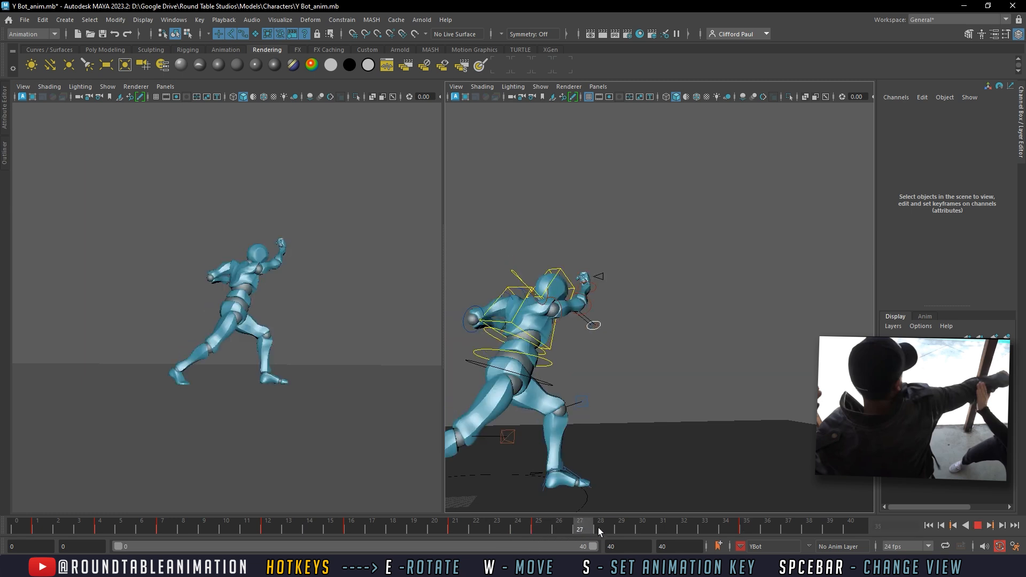
left_click_drag(735, 524, 672, 520)
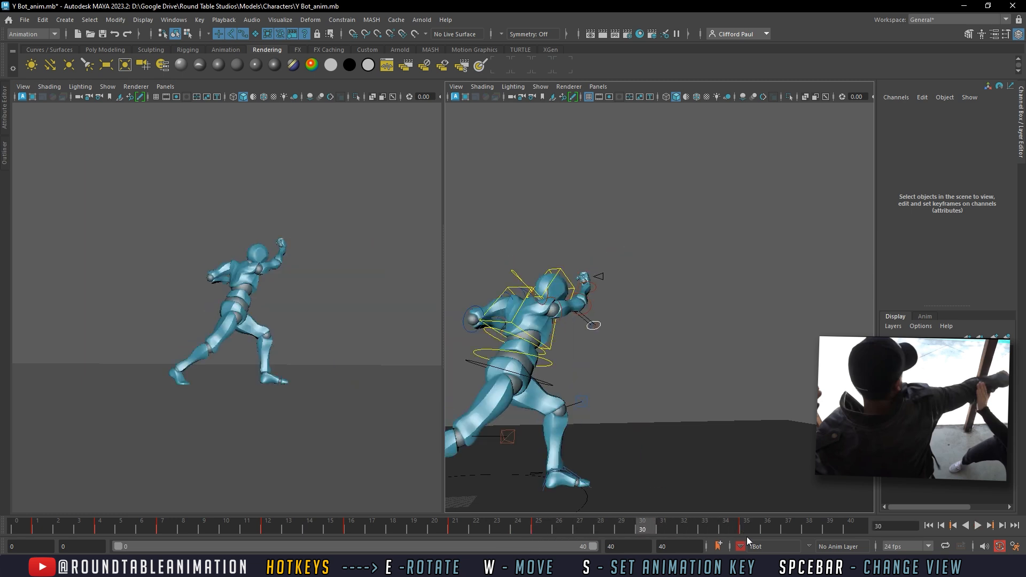
left_click(929, 527)
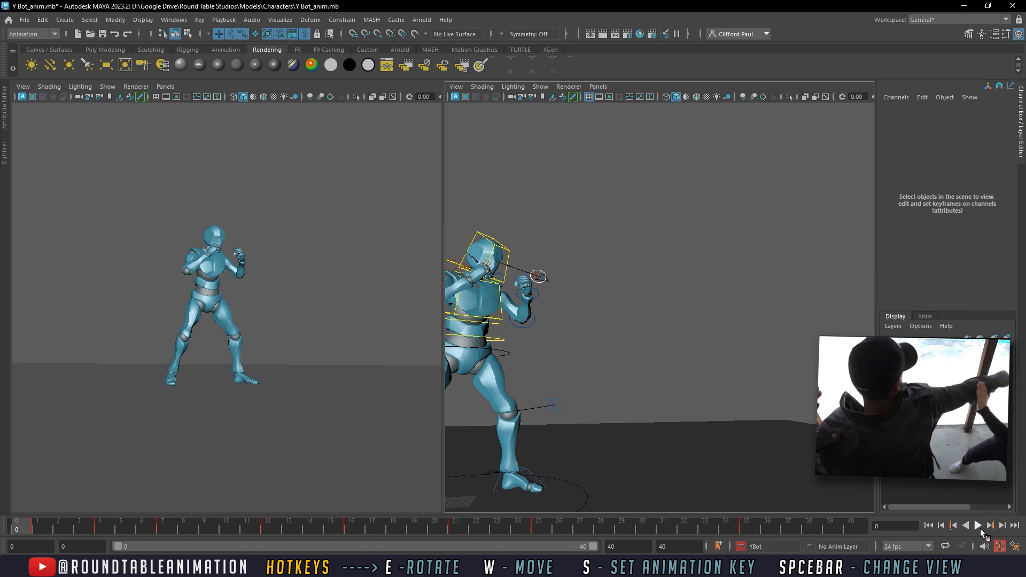
left_click(980, 528)
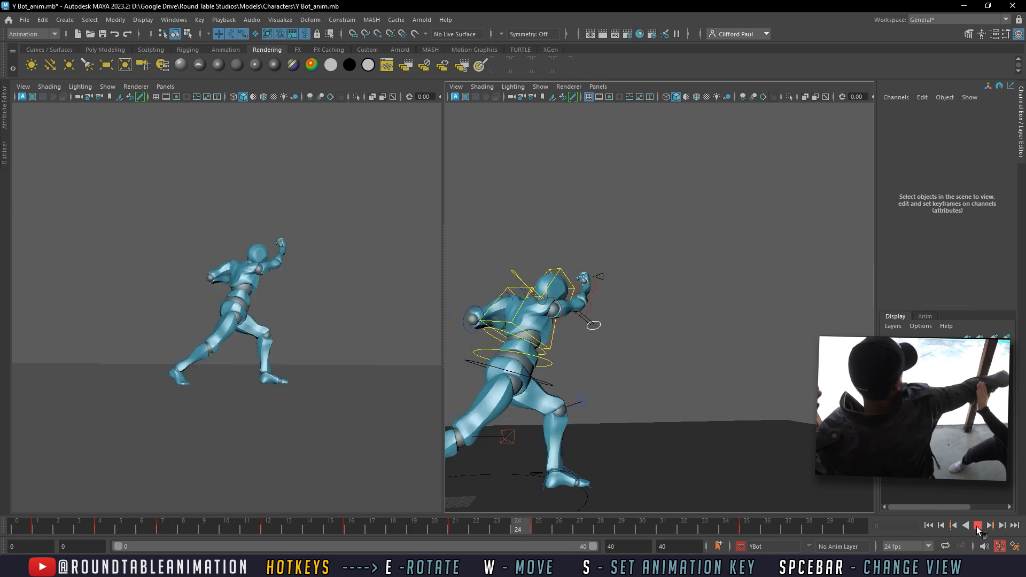
left_click_drag(534, 529, 677, 527)
left_click_drag(737, 517, 693, 519)
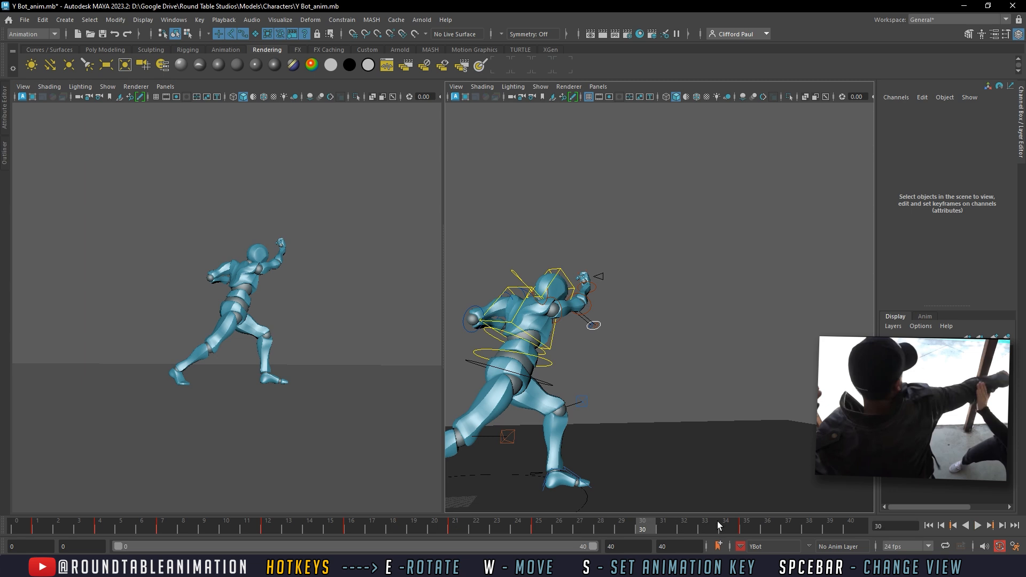
Step: Copy the frame 35 punch pose onto frame 30 as the base for the wind-up pose, and select the root control
left_click(748, 526)
left_click(648, 532)
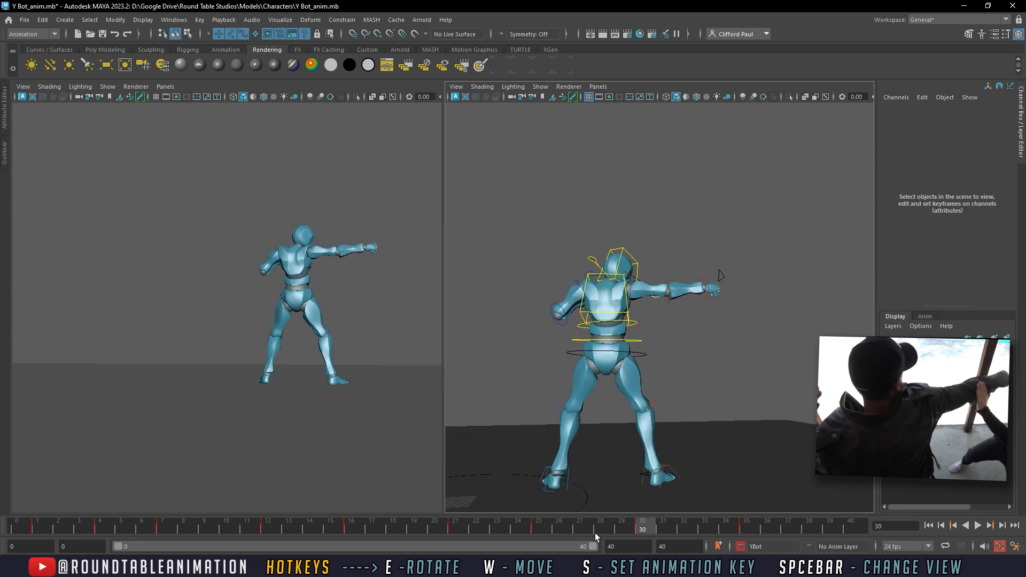
left_click(748, 525)
key("alt+v")
left_click(639, 529)
left_click(675, 527)
left_click(602, 354)
left_click_drag(702, 523, 571, 525)
left_click_drag(635, 528, 742, 528)
left_click_drag(647, 524, 647, 524)
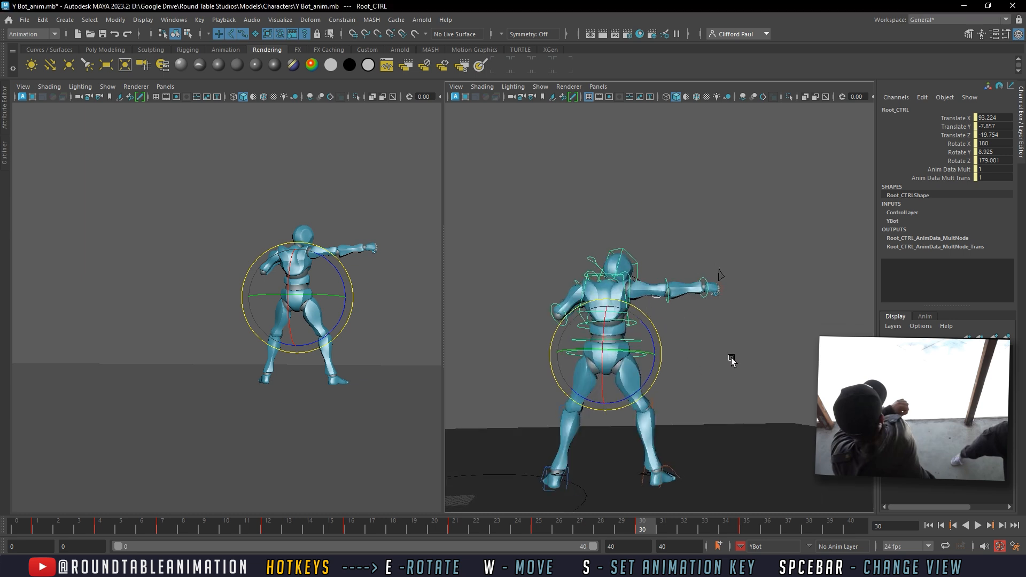
Step: At frame 30, shift the root control back and down with a slight tilt, and turn the right foot to about 169° in Y
left_click_drag(617, 379, 592, 358)
key("w")
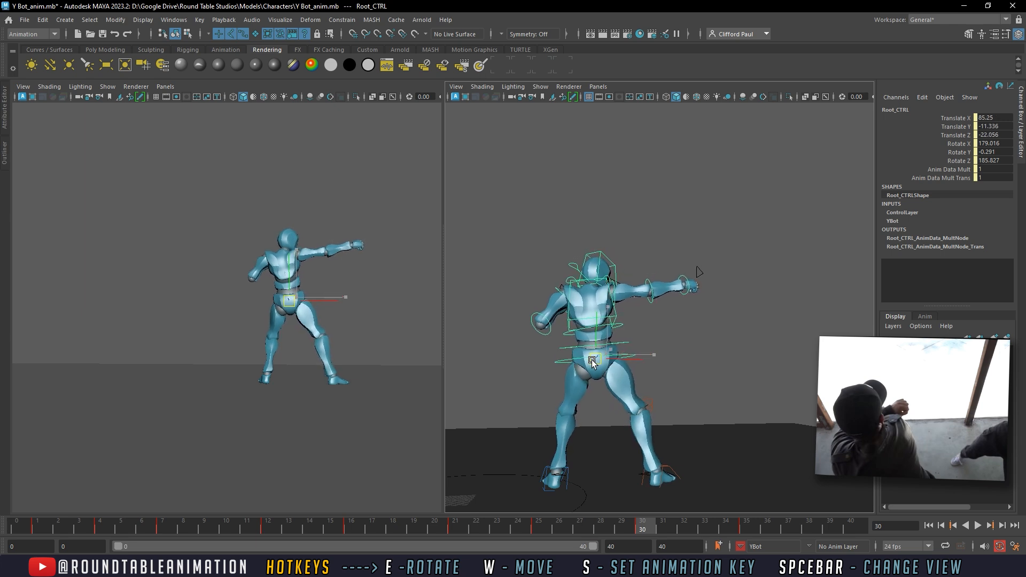
left_click(662, 481)
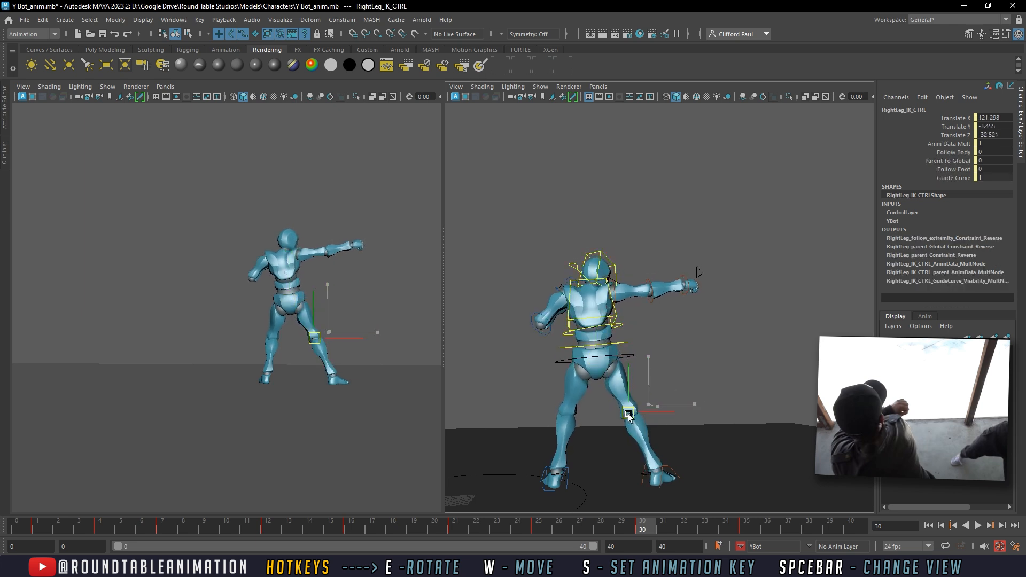
left_click(662, 481)
key("e")
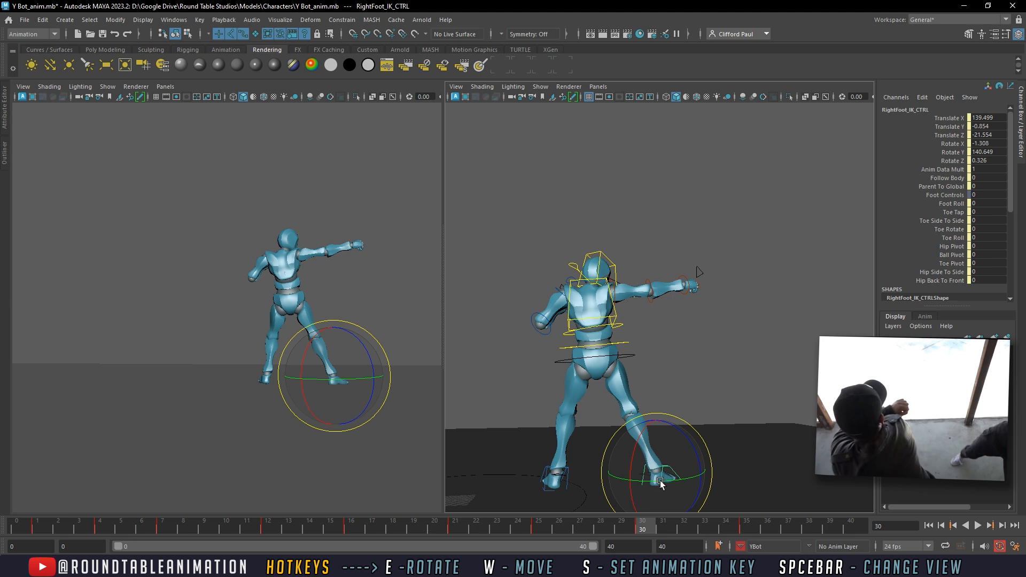
left_click_drag(700, 417, 614, 459, "alt")
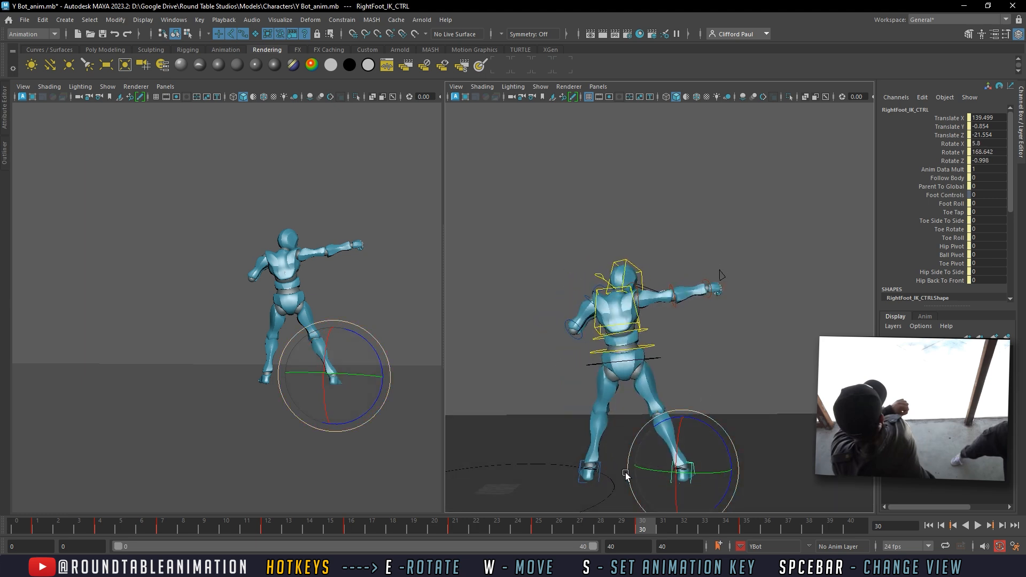
Step: Rotate the Spine1 and Spine controls at frame 30 to twist the torso into the wind-up before the punch
middle_click_drag(655, 397, 679, 436, "alt")
scroll(679, 436, "up", 3)
left_click_drag(678, 436, 648, 402, "alt")
left_click(707, 420)
left_click(640, 427)
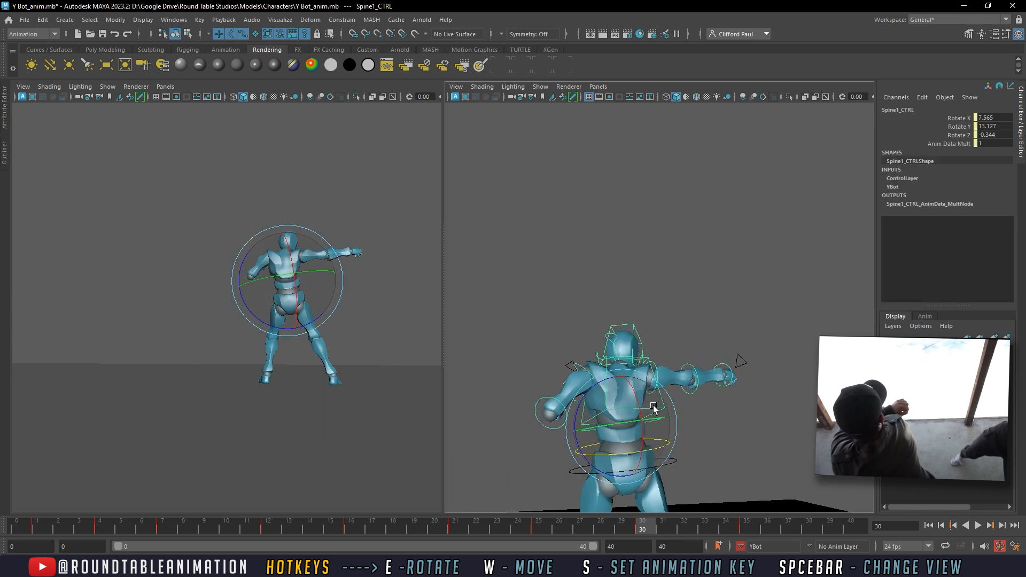
left_click(713, 407)
left_click(655, 450)
left_click_drag(656, 451, 613, 447)
left_click_drag(554, 314, 568, 380, "alt")
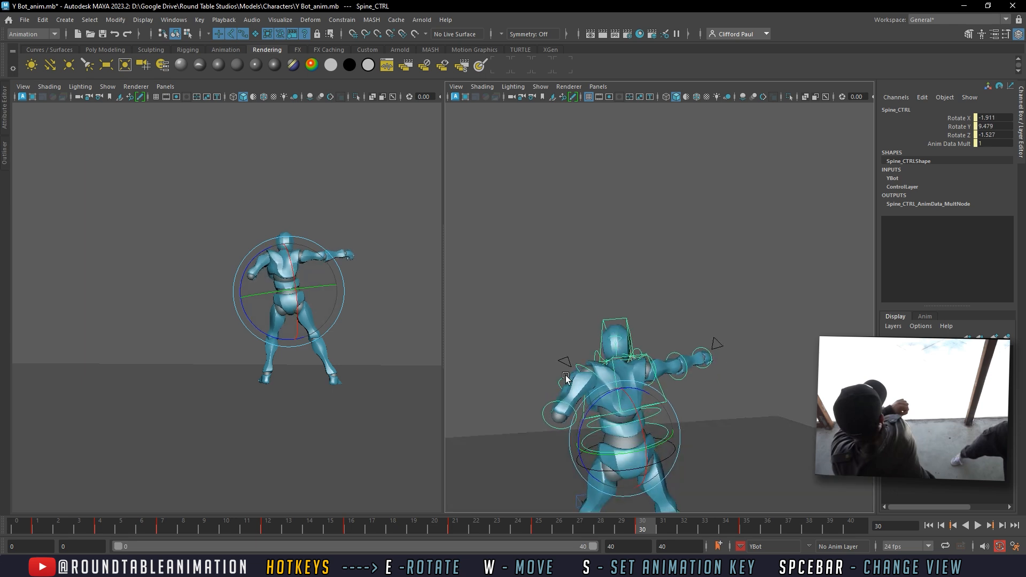
Step: Rotate the left shoulder control at frame 30 to bring the guard arm's shoulder in with the twisted torso
left_click(586, 370)
left_click(579, 308)
left_click(572, 358)
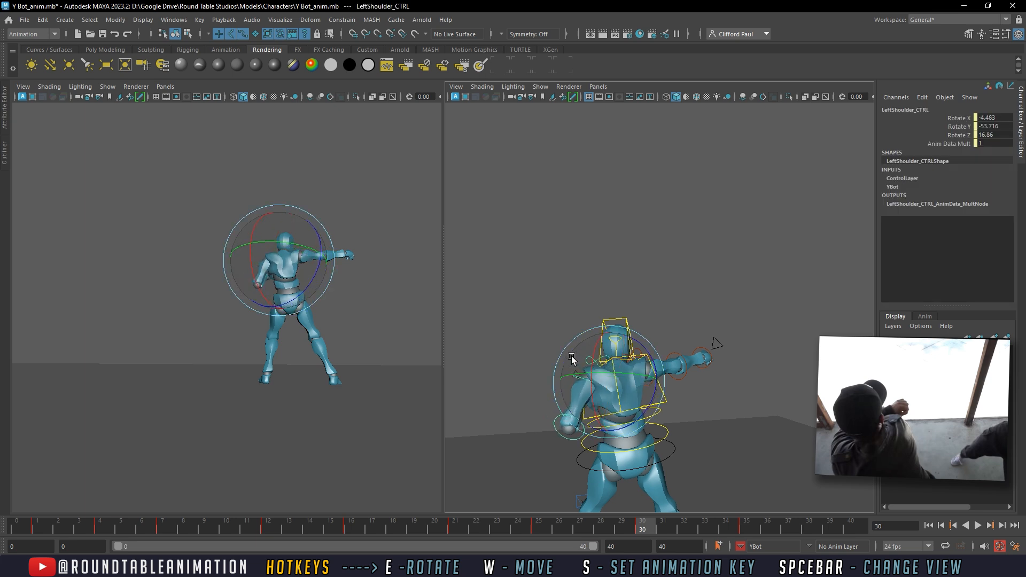
left_click_drag(638, 378, 740, 394)
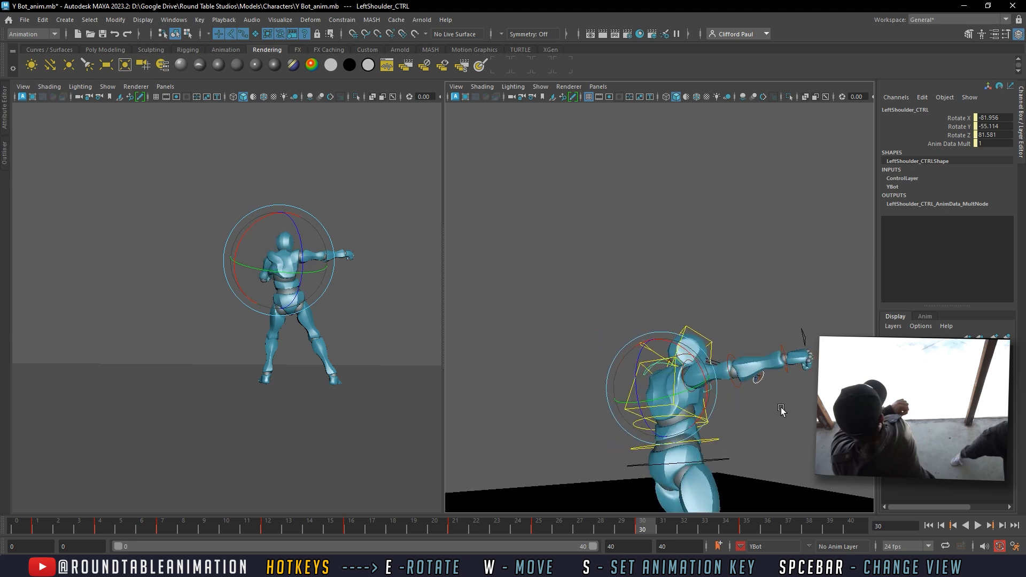
left_click(740, 394)
left_click(742, 386)
Step: Rotate the left upper arm and left hand controls to place the guard hand in front of the upper chest
mouse_move(742, 385)
left_mouse_down("alt")
mouse_move(703, 412)
mouse_move(724, 380)
mouse_move(699, 390)
mouse_move(723, 379)
left_mouse_up("alt")
left_click(725, 380)
left_click(723, 387)
left_click(728, 281)
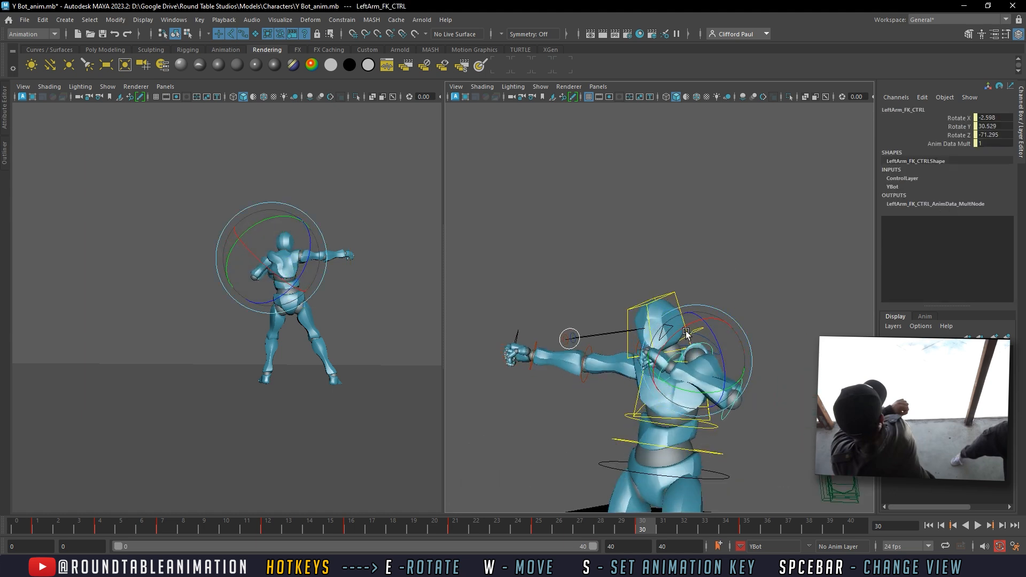
left_click(664, 359)
left_click_drag(668, 347, 647, 379)
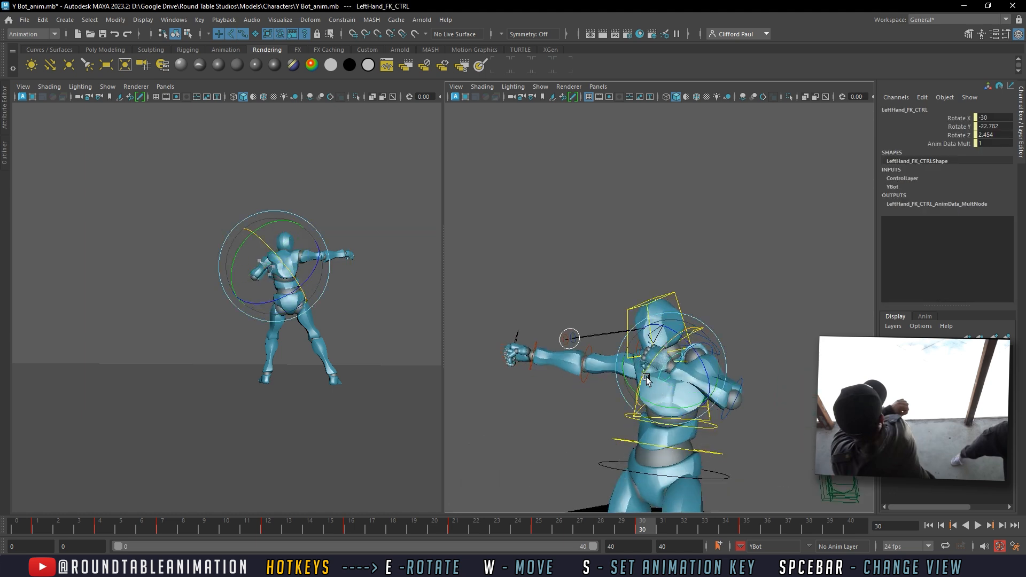
left_click(586, 274)
Step: Rotate the right arm controls to pull the extended punching arm in and fold it across the chest
left_click_drag(583, 366, 588, 327, "alt")
left_click(579, 347)
left_click(675, 353)
left_click_drag(645, 386, 690, 364, "alt")
left_click(673, 367)
left_click(660, 342)
left_click_drag(695, 363, 623, 300, "alt")
left_click(740, 344)
left_click(634, 331)
left_click(627, 253)
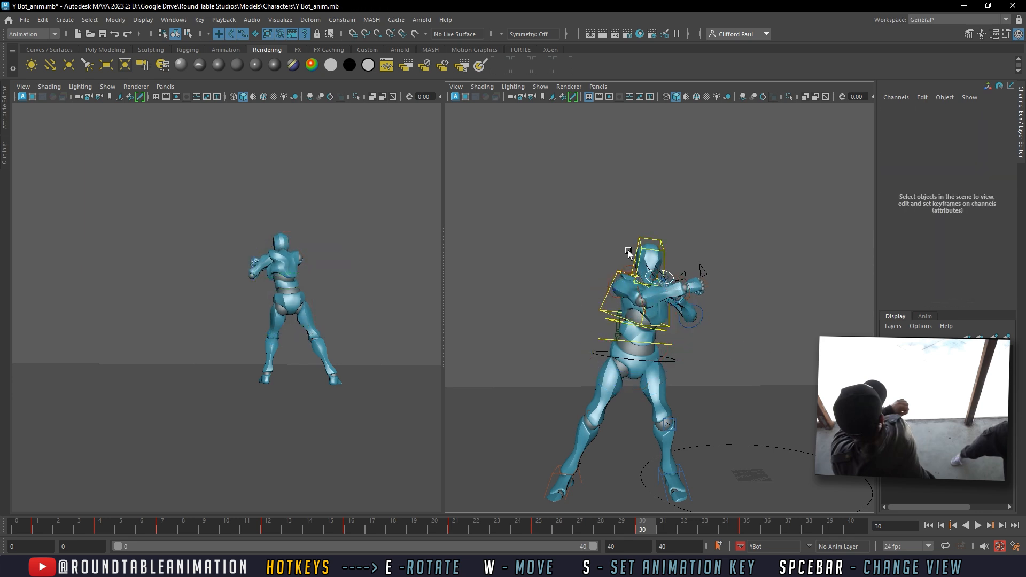
Step: Rotate the head control to about -15, -21, 6 degrees to turn and tilt the head for the wind-up
left_click(647, 250)
left_click_drag(652, 315, 643, 267)
left_click_drag(579, 290, 721, 320, "alt")
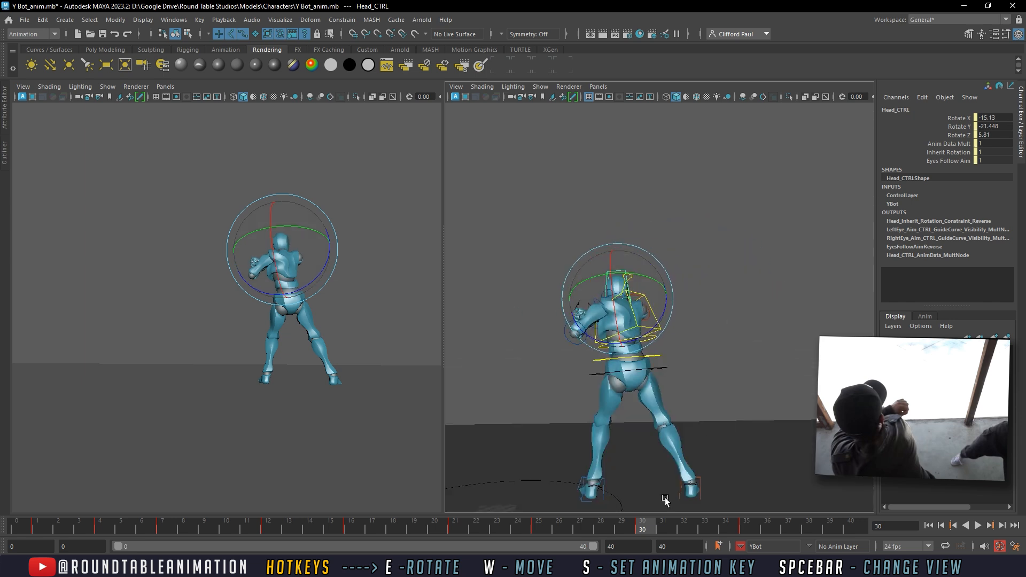
Step: Refine the right and left upper arm controls so both bent arms sit close in front of the body
mouse_move(692, 416)
left_mouse_down("alt")
mouse_move(684, 409)
mouse_move(698, 402)
left_mouse_up("alt")
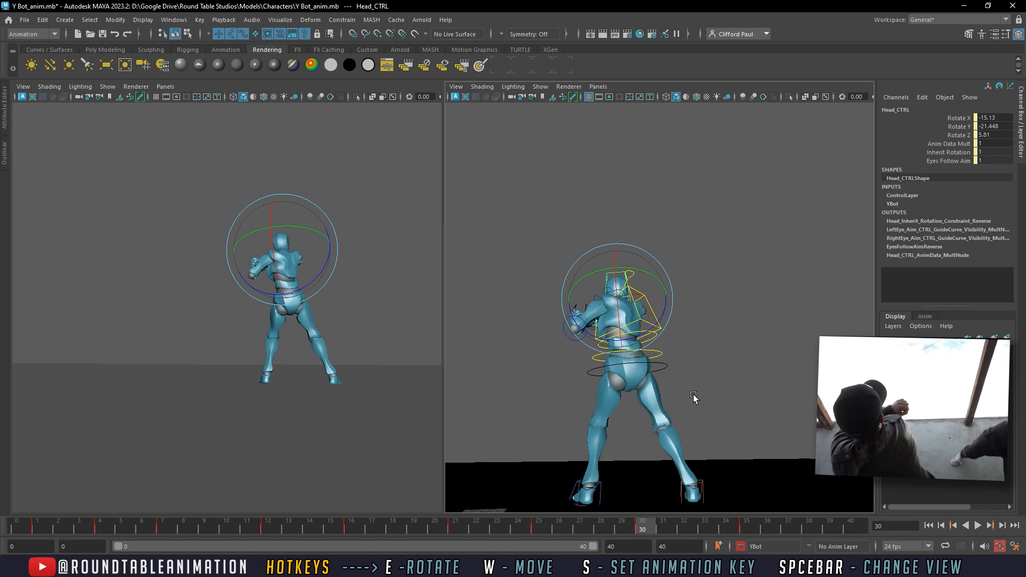
middle_click_drag(684, 401, 619, 454, "alt")
right_click_drag(619, 454, 655, 460, "alt")
left_click_drag(655, 460, 688, 464, "alt")
right_click_drag(689, 464, 675, 454, "alt")
middle_click_drag(684, 446, 696, 393, "alt")
left_click_drag(696, 393, 689, 440, "alt")
left_click(600, 370)
left_click_drag(637, 393, 623, 355, "alt")
left_click(693, 362)
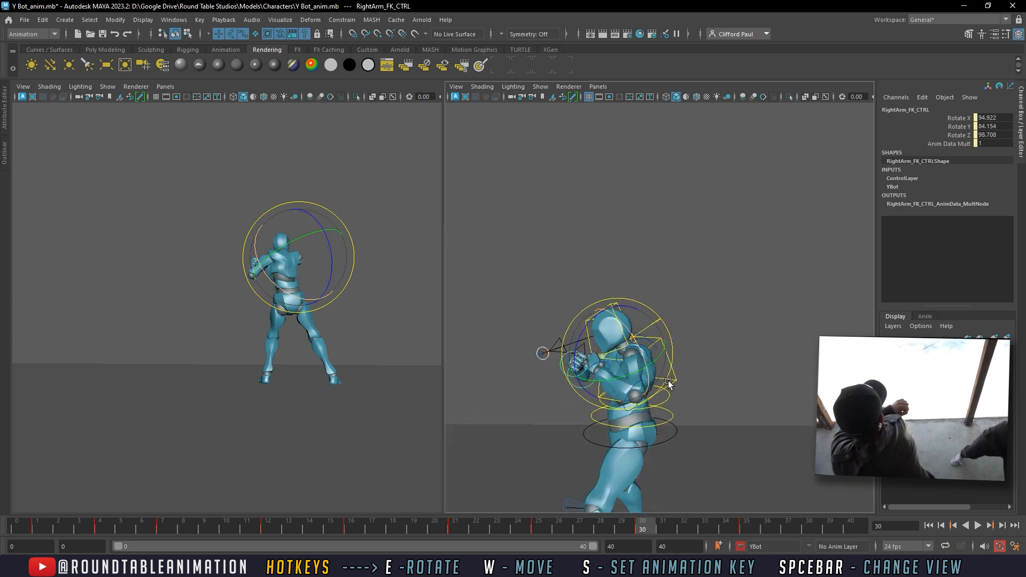
left_click(678, 357)
left_click(646, 355)
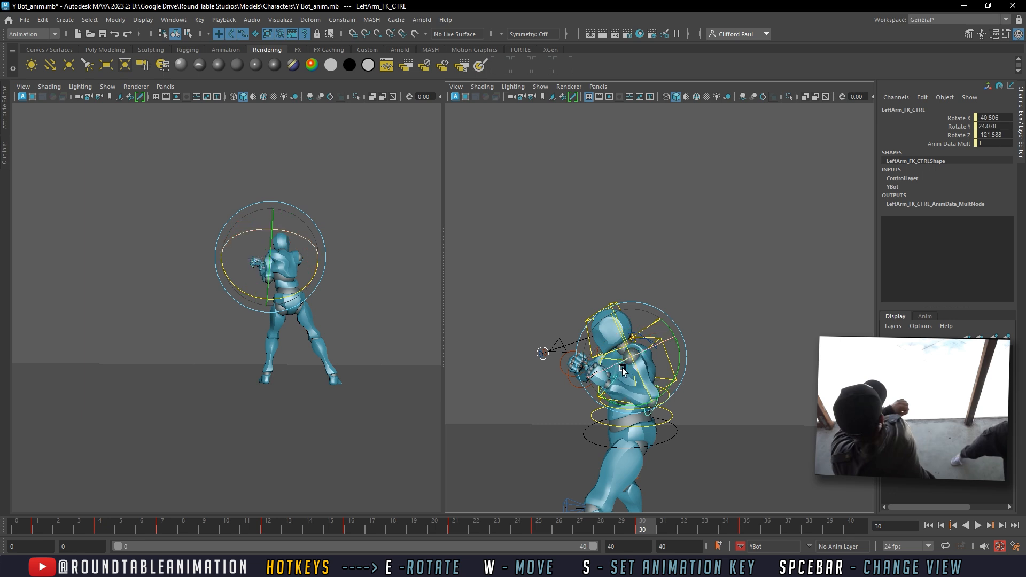
left_click_drag(652, 366, 568, 370)
Step: Rotate the right shoulder and upper arm controls to raise the right fist beside the head, with the upper arm at about 249, 76, 261 degrees
left_click_drag(565, 371, 557, 332, "alt")
left_click(556, 332)
right_click_drag(557, 332, 605, 380, "alt")
left_click_drag(606, 379, 713, 376, "alt")
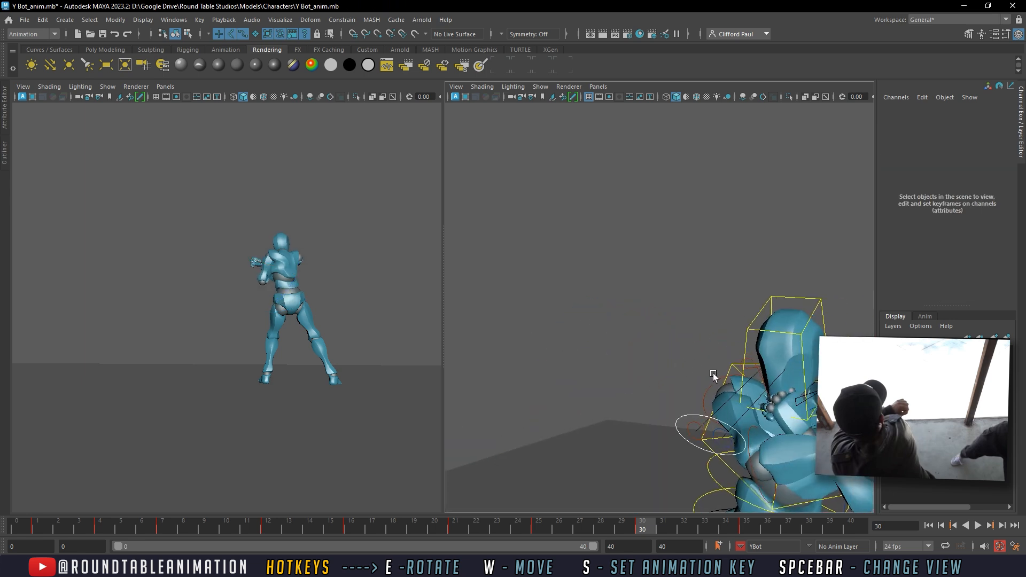
left_click(753, 368)
key("w")
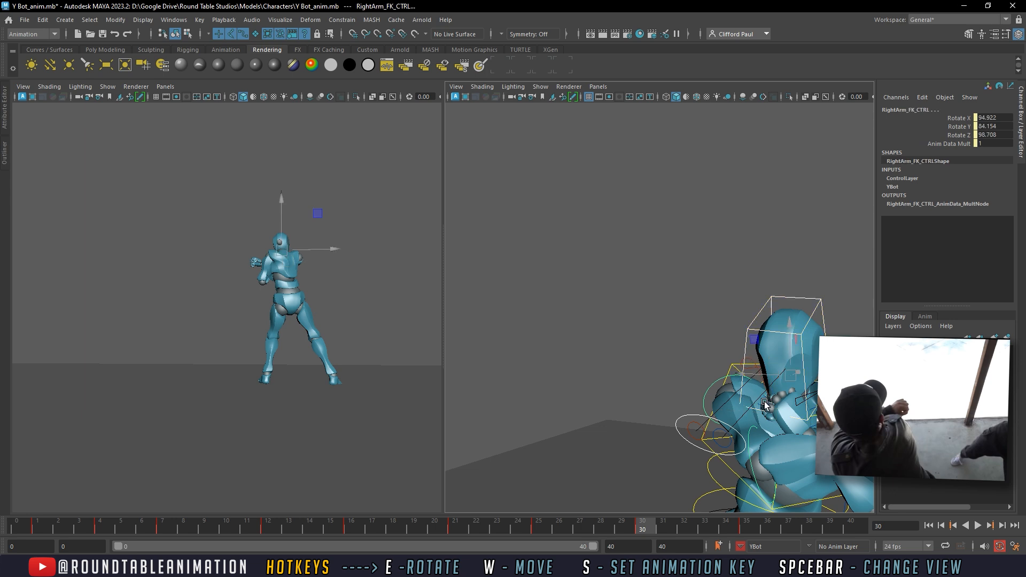
left_click(764, 391)
key("e")
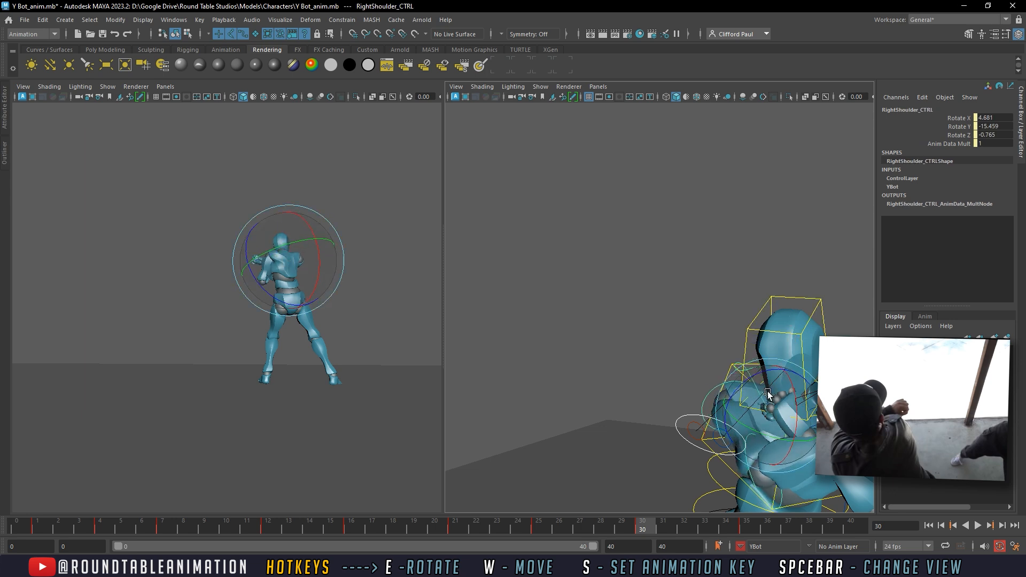
left_click(710, 390)
left_click(715, 388)
left_click_drag(715, 388, 588, 360, "alt")
middle_click_drag(588, 360, 612, 333, "alt")
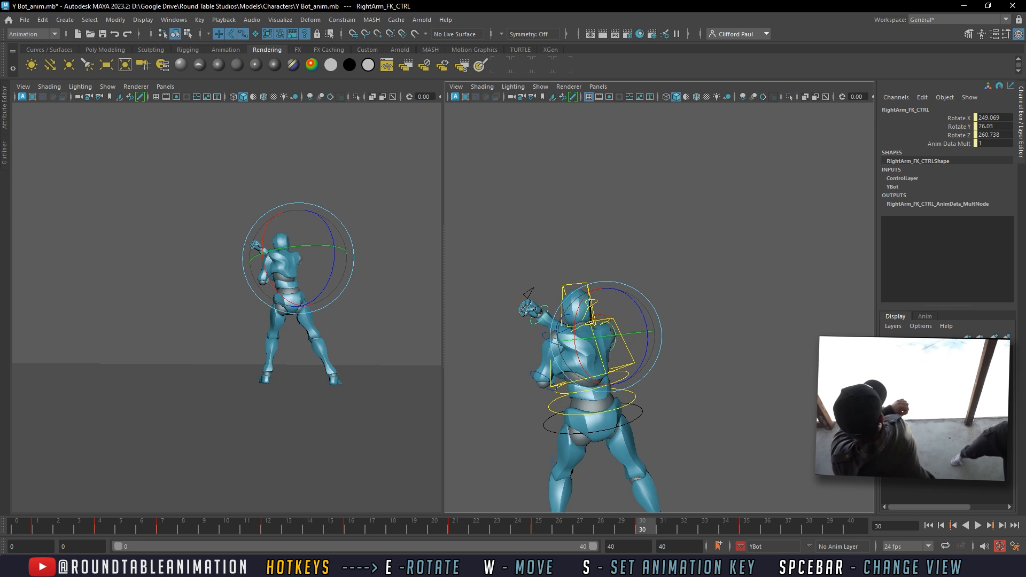
Step: Change the tangent type of the keys at frames 30 and 35, and play back the combo to check the poses
left_click(989, 526)
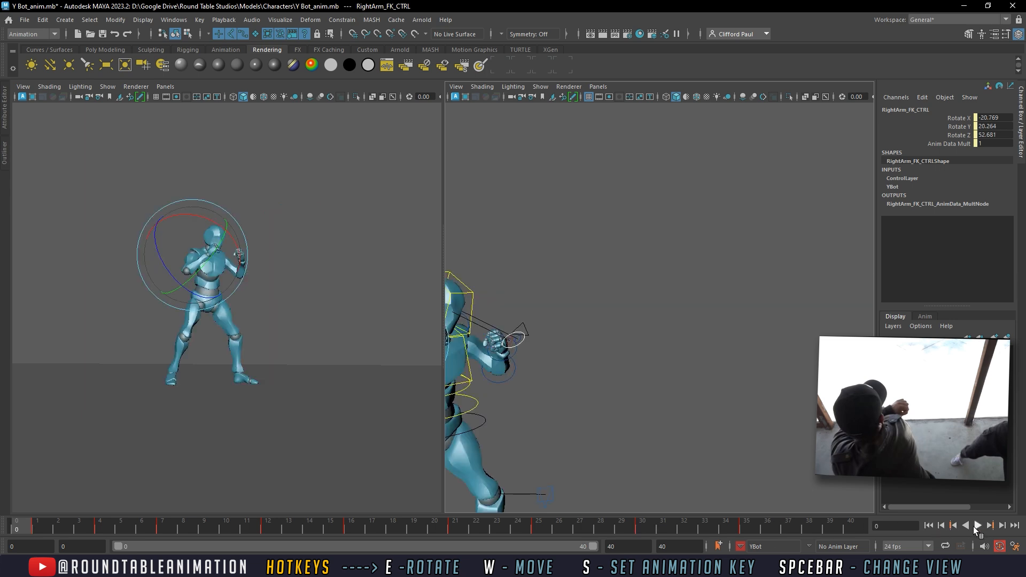
left_click(976, 526)
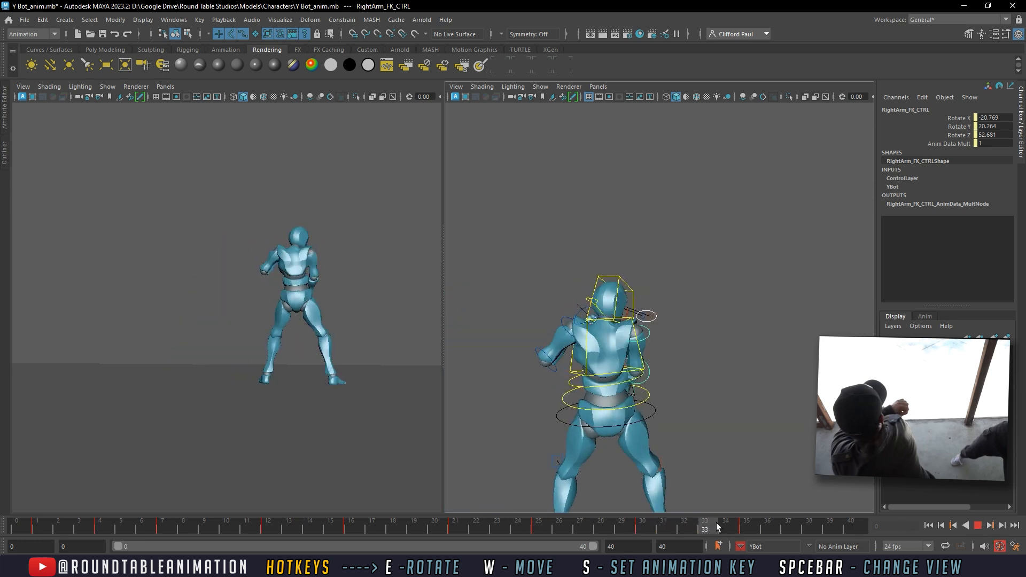
left_click(978, 526)
left_click_drag(760, 528, 599, 539, "shift")
right_click(626, 534)
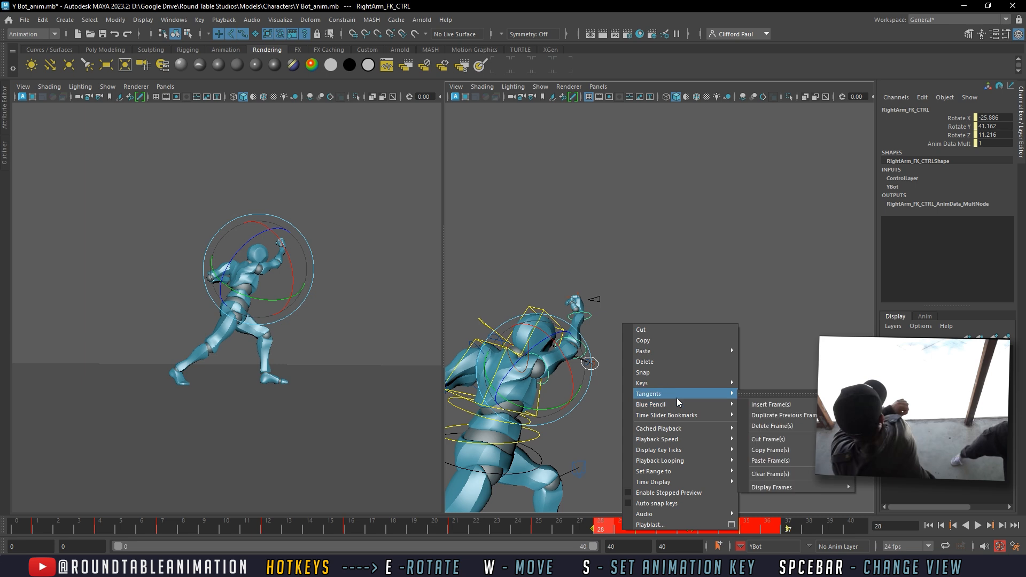
left_click(761, 426)
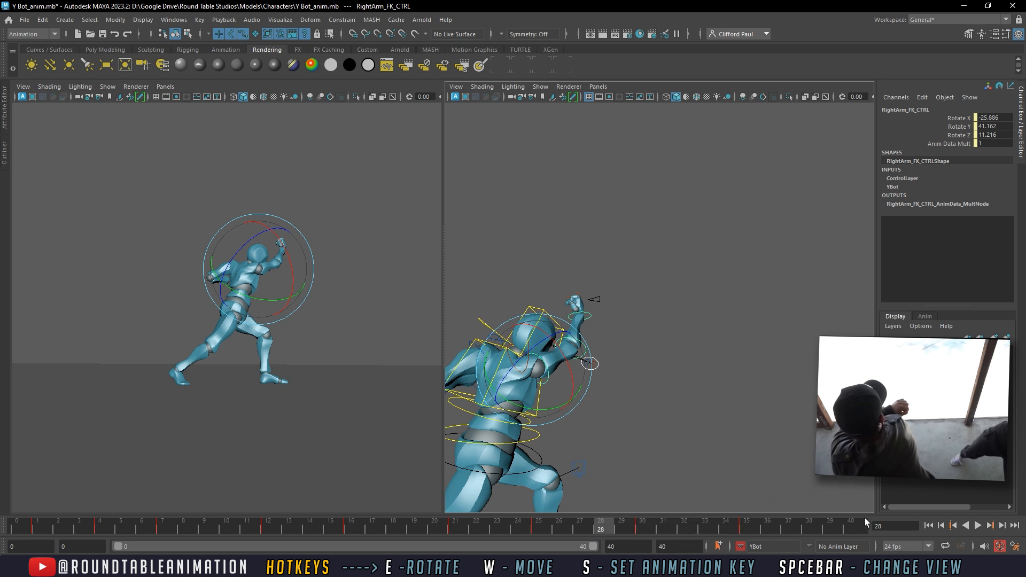
left_click(978, 526)
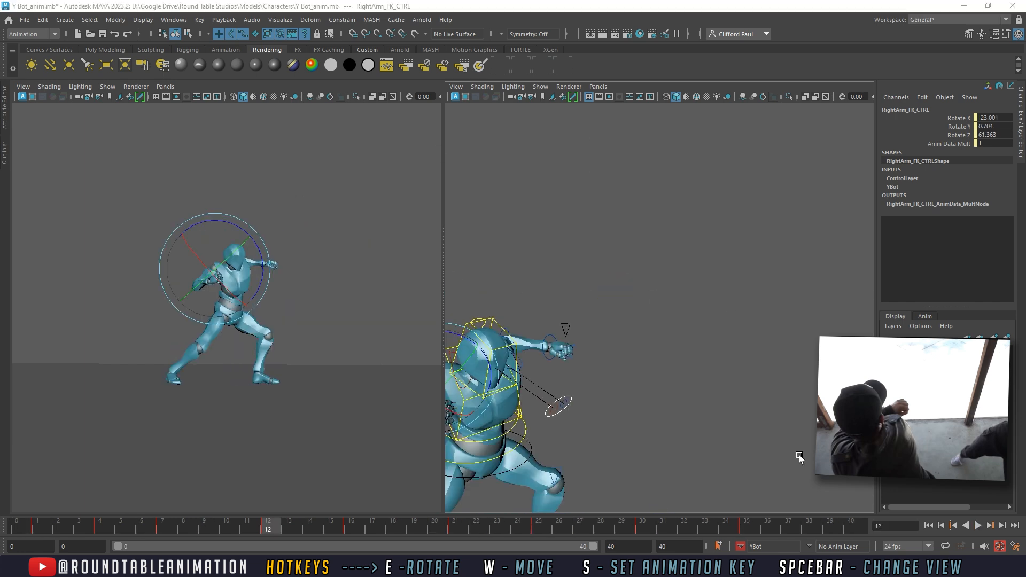
Step: Extend the animation end and visible playback range to frame 50, and play back the combo from the start
left_click(743, 526)
left_click_drag(718, 528, 743, 530)
left_click_drag(690, 550, 653, 551)
type("50")
key("Return")
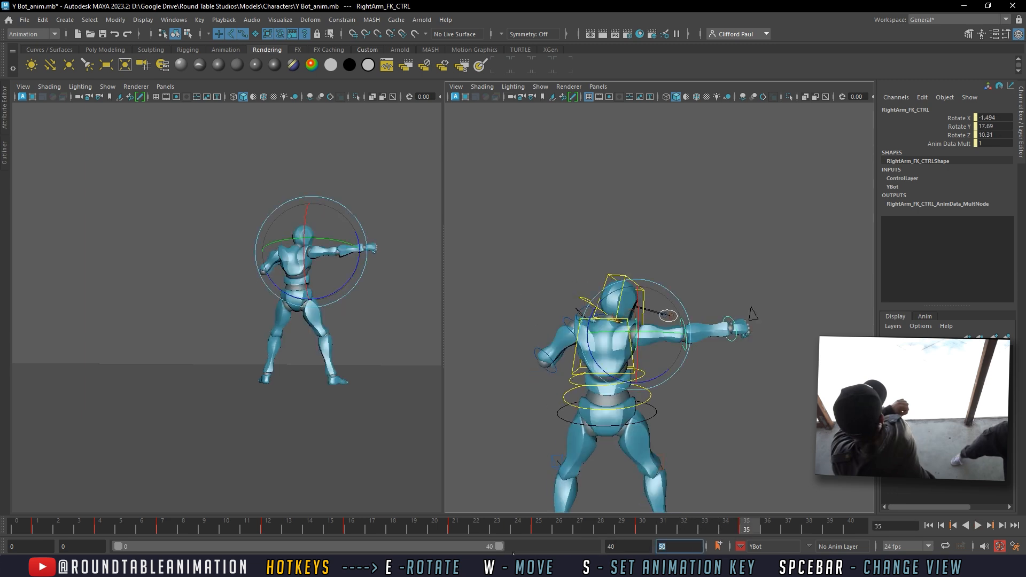
left_click_drag(497, 546, 592, 546)
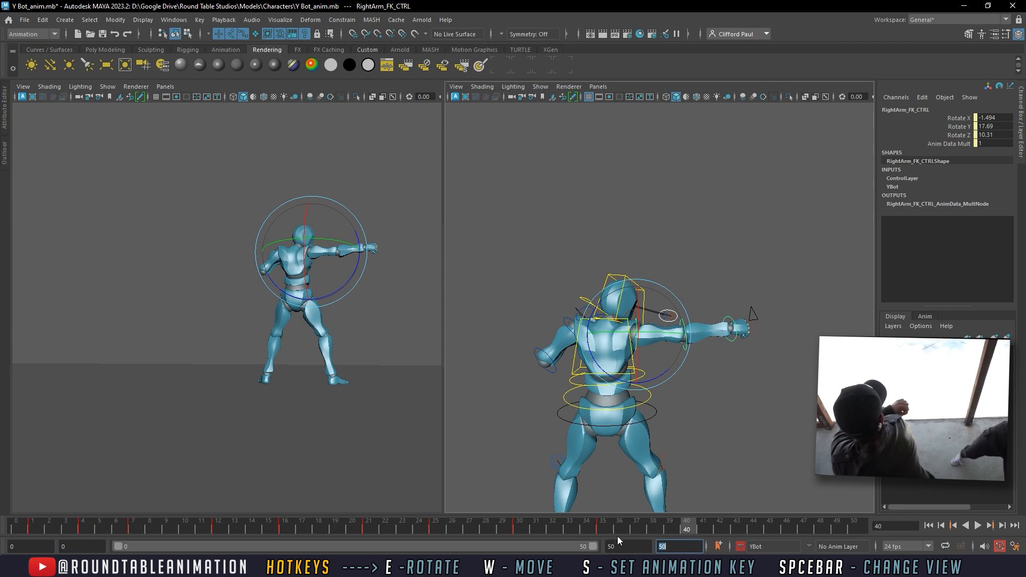
left_click(929, 525)
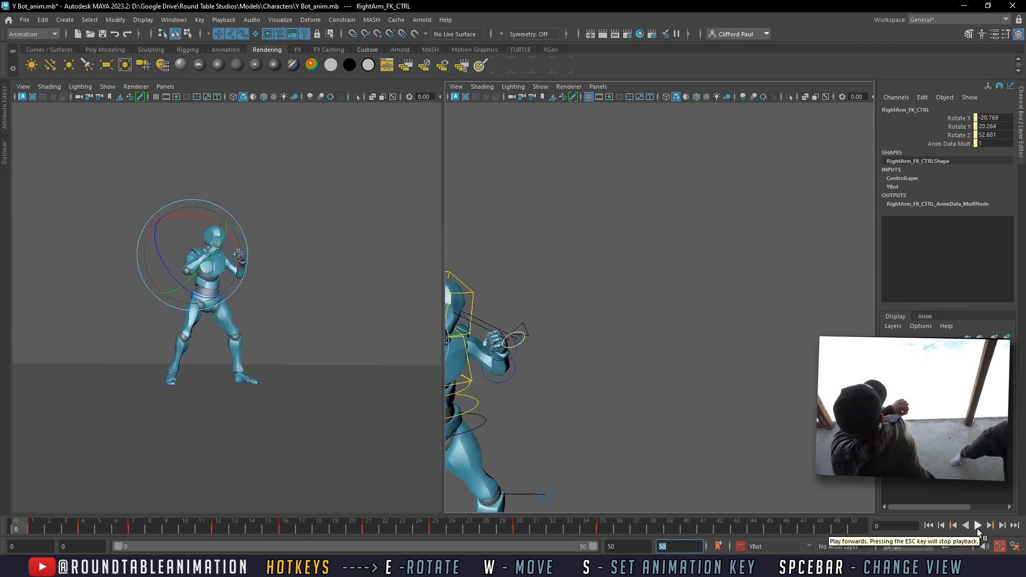
left_click(978, 527)
left_click(977, 526)
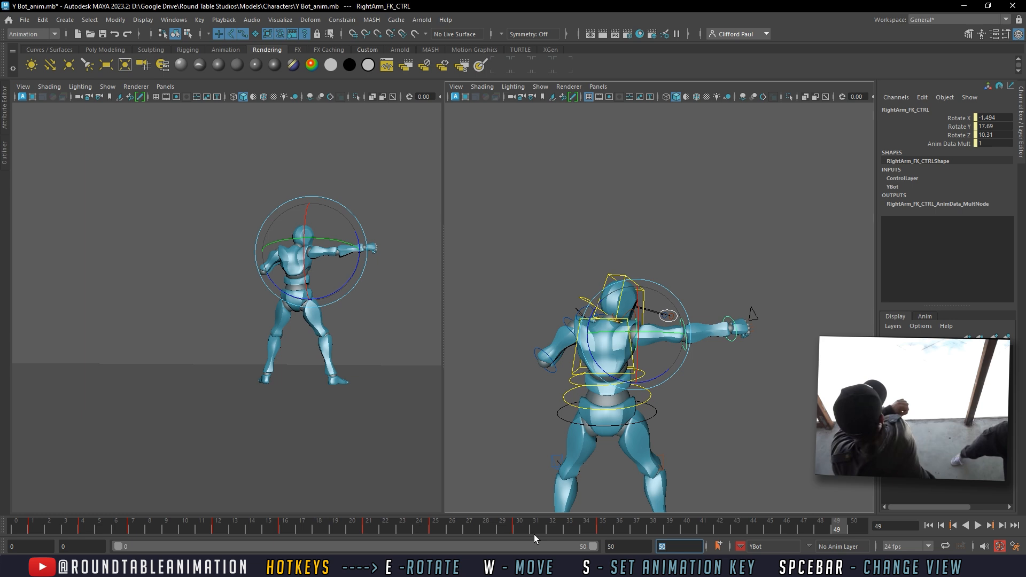
Step: Move the wind-up key from frame 30 to frame 32 and play back the combo to check its timing
left_click_drag(527, 530, 451, 529)
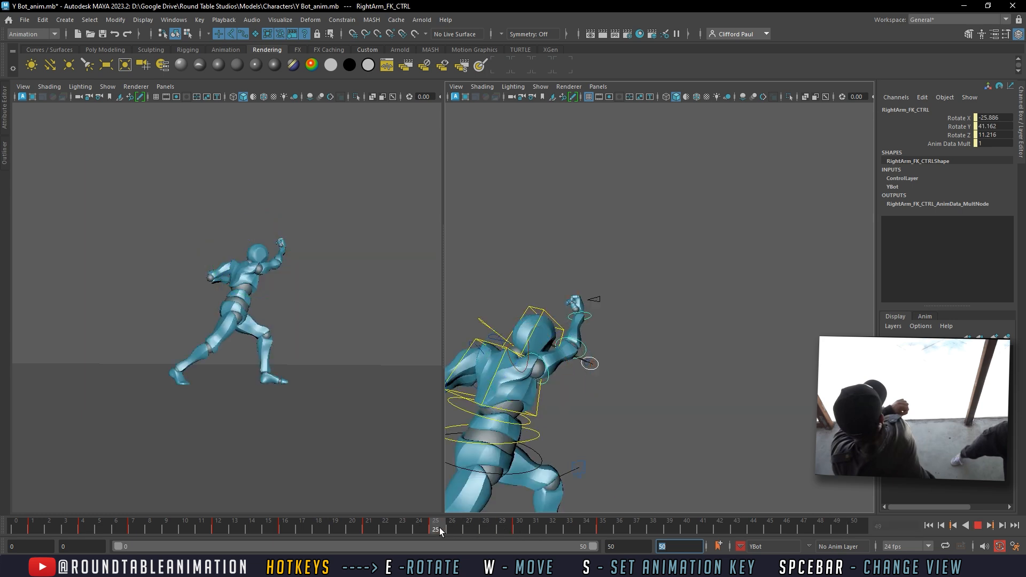
left_click_drag(440, 527, 518, 527)
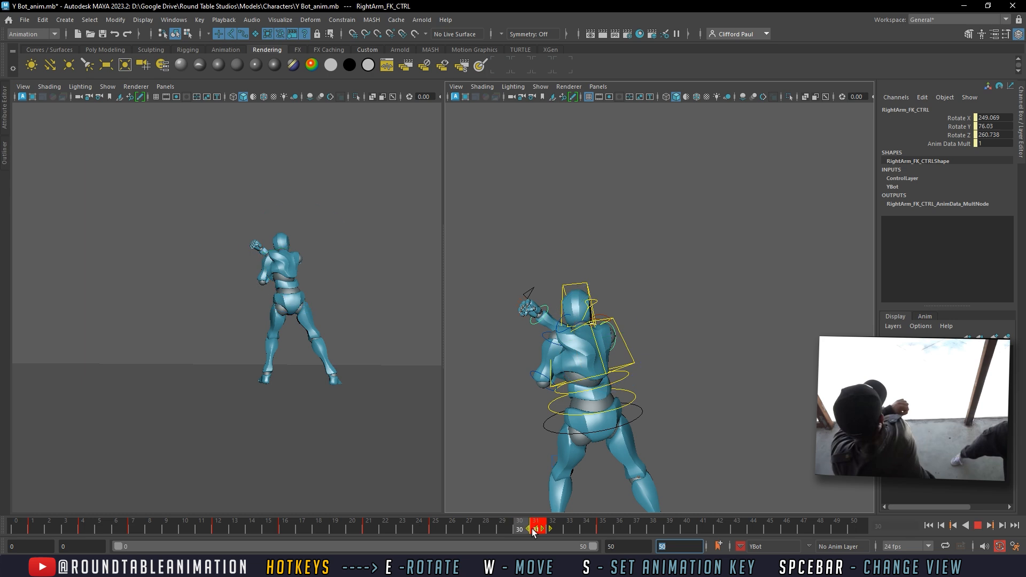
left_click(769, 528)
left_click(977, 526)
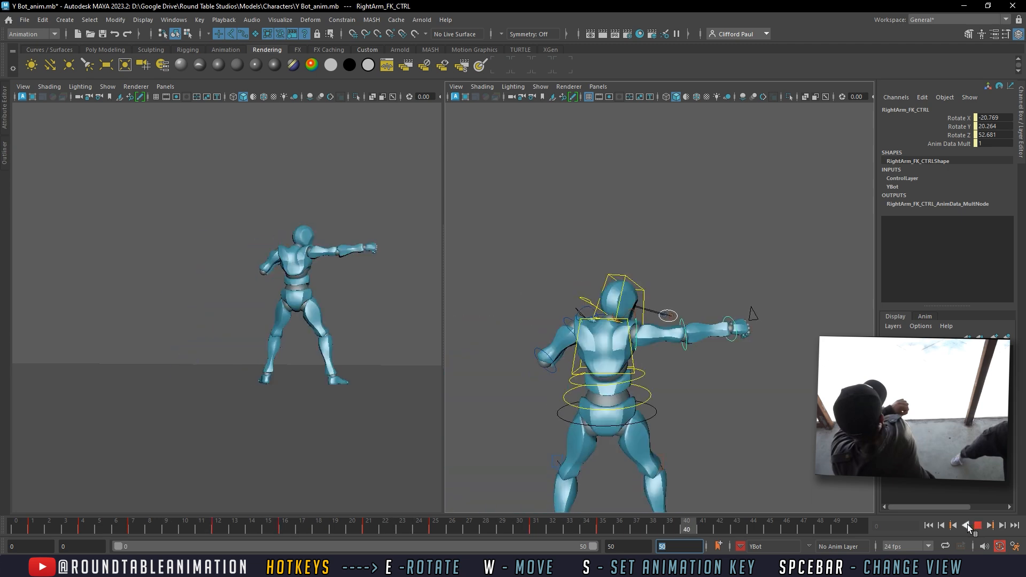
left_click(981, 524)
left_click_drag(461, 527, 603, 525)
left_click(538, 528, "shift")
left_click(978, 526)
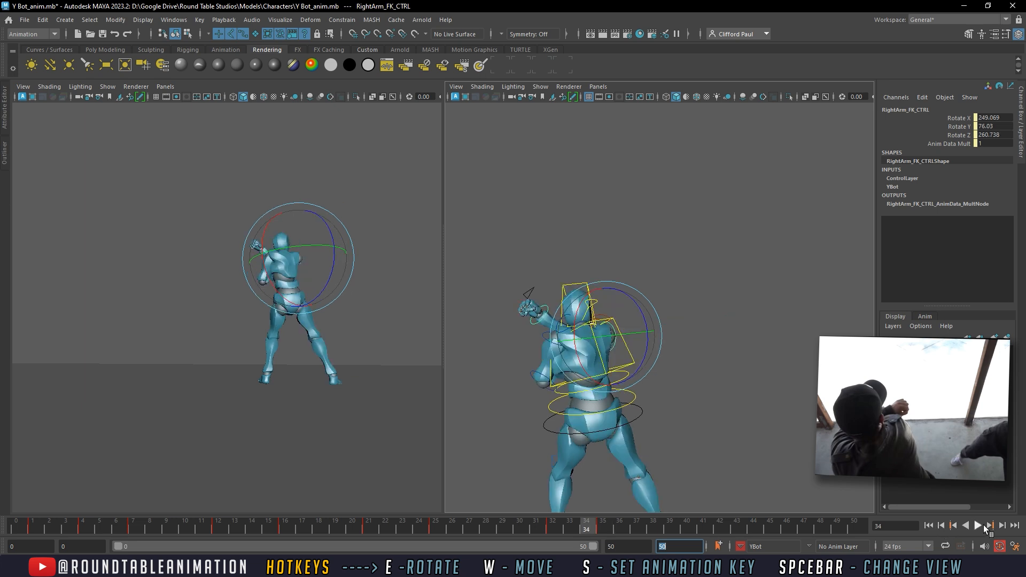
left_click(978, 526)
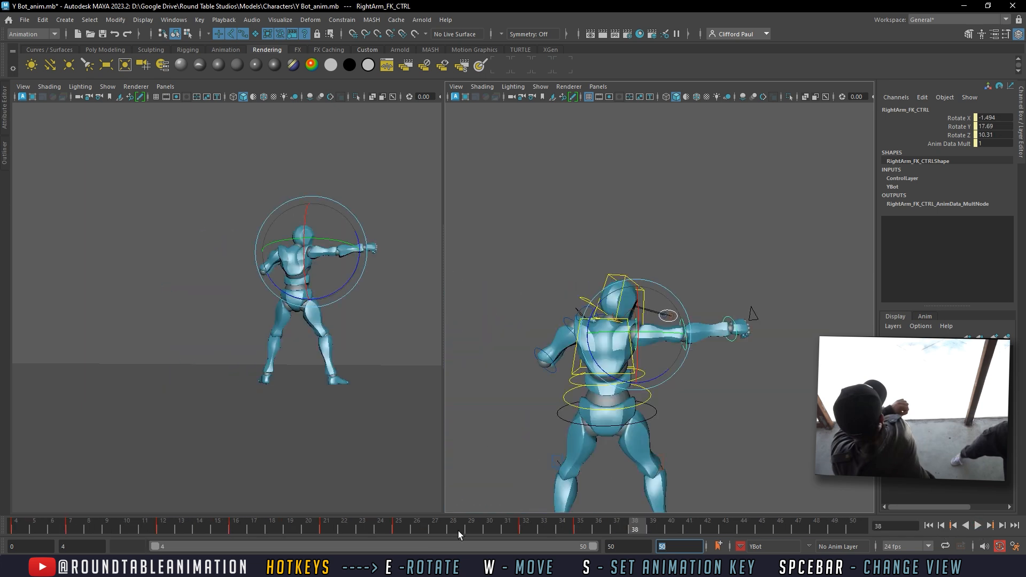
Step: Play back and scrub through the frames around 32 to 40 to review the wind-up and punch timing
left_click_drag(482, 525, 579, 533)
key("alt+v")
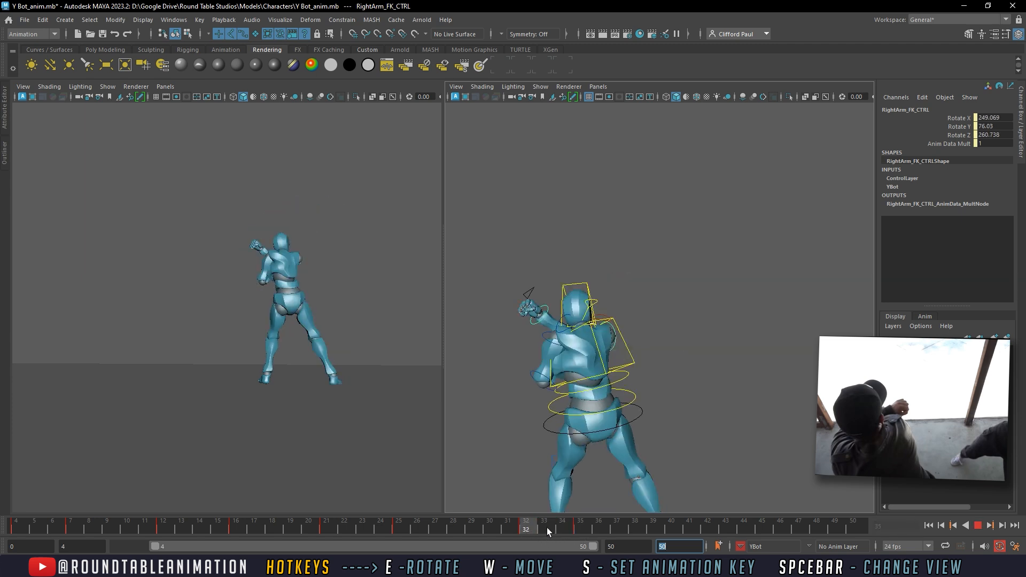
left_click(589, 530)
left_click(978, 526)
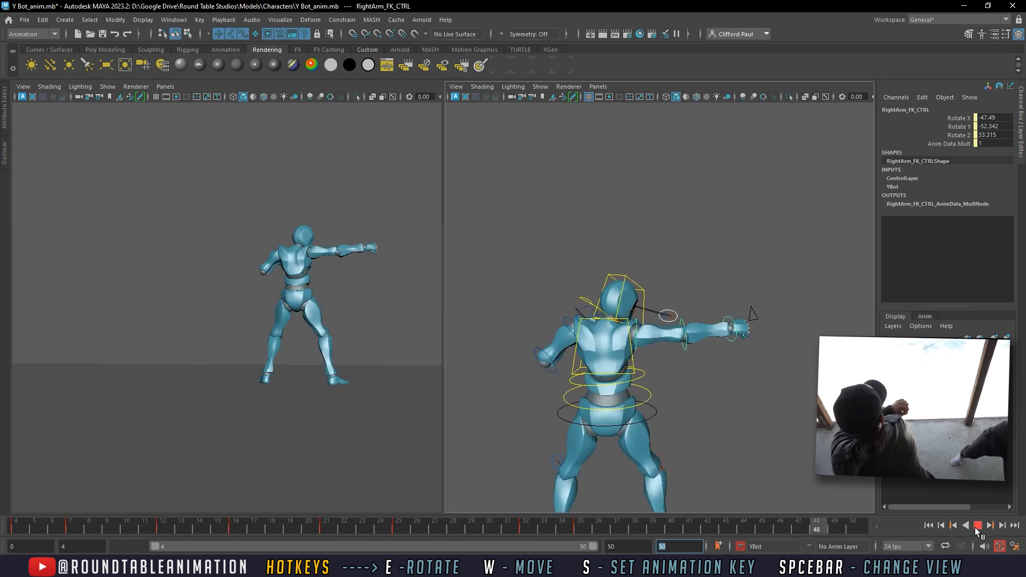
left_click_drag(200, 530, 671, 527)
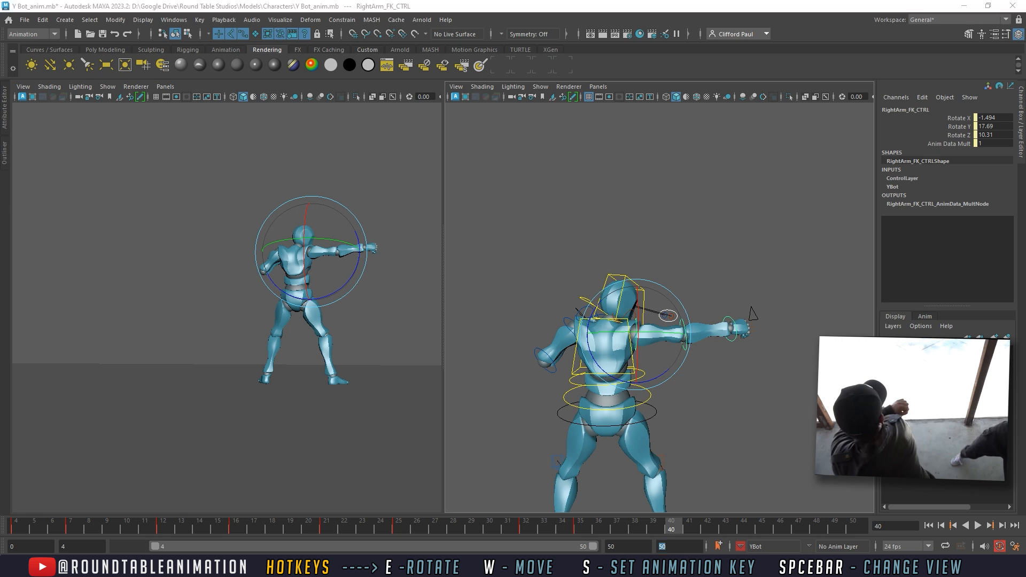
left_click(559, 526)
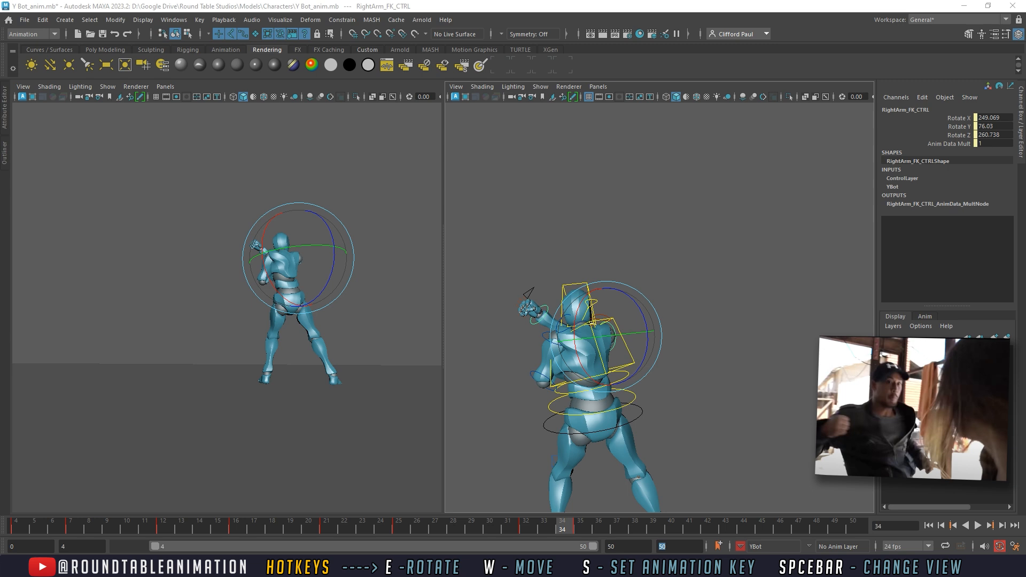
left_click(582, 528)
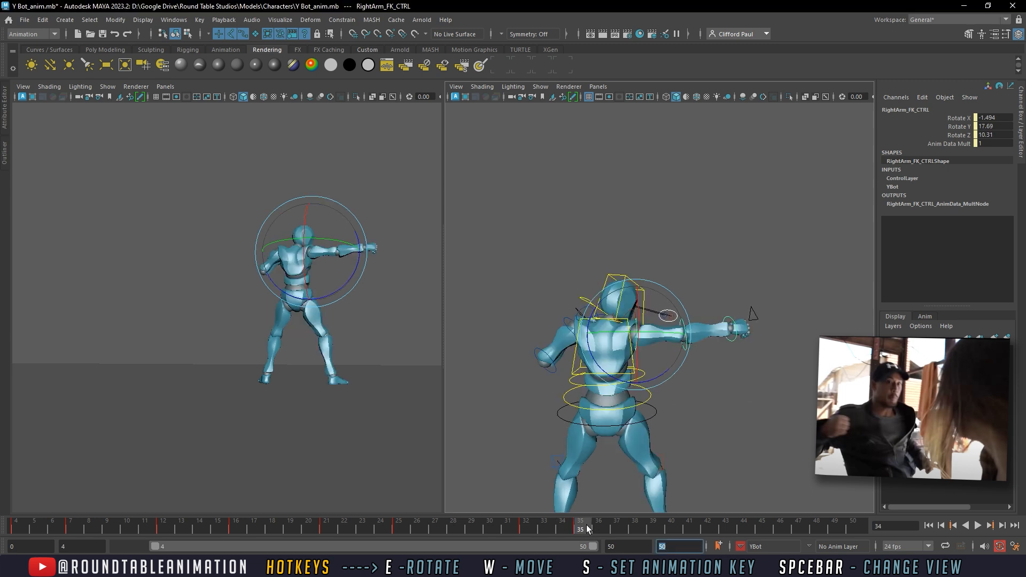
Step: At frame 40, rotate the root control to about 187, 61, 183 degrees to turn the body after the punch
left_click_drag(589, 526, 672, 527)
middle_click_drag(704, 398, 707, 378, "alt")
left_click(641, 359)
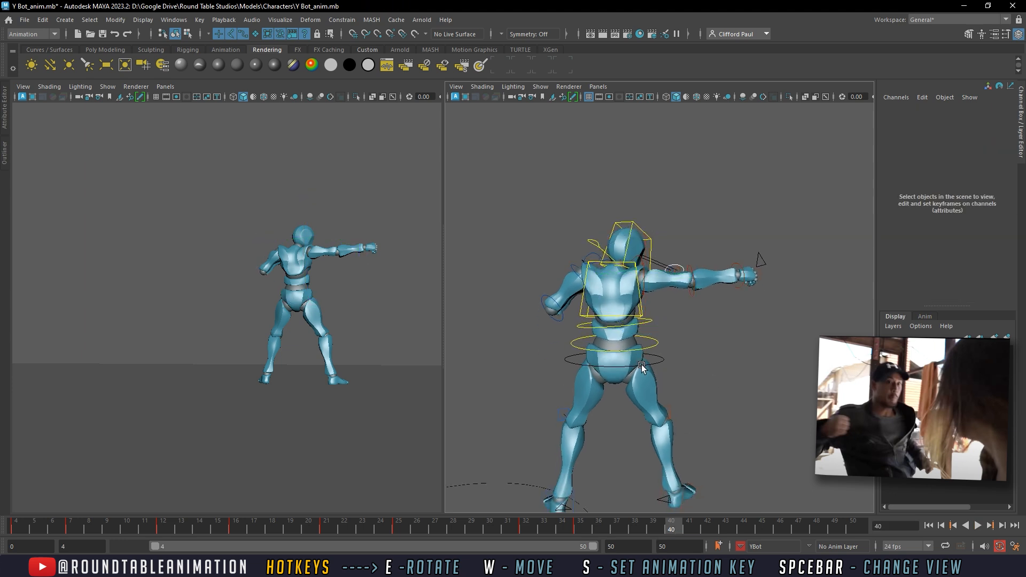
left_click(642, 365)
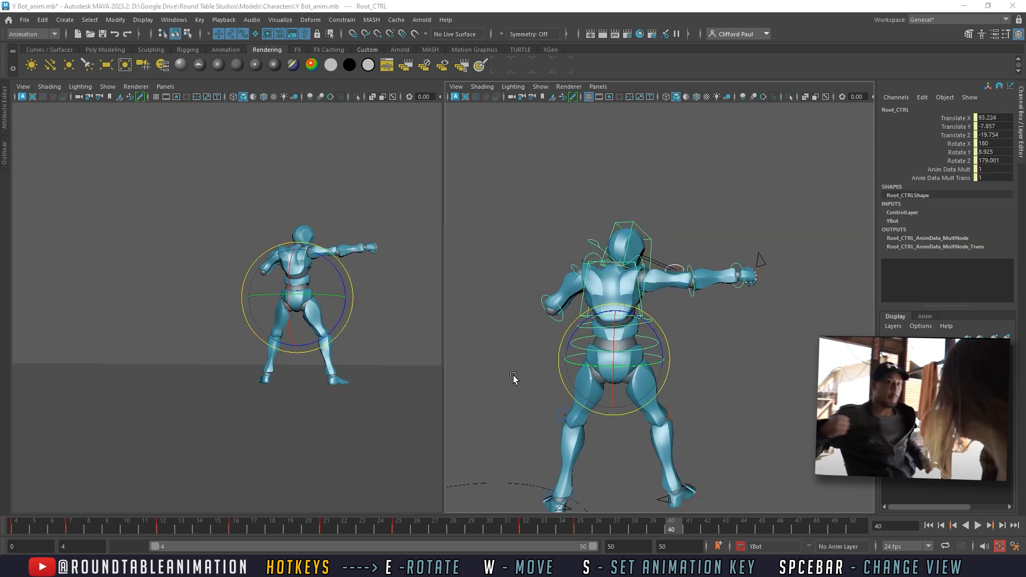
left_click_drag(694, 388, 608, 367, "alt")
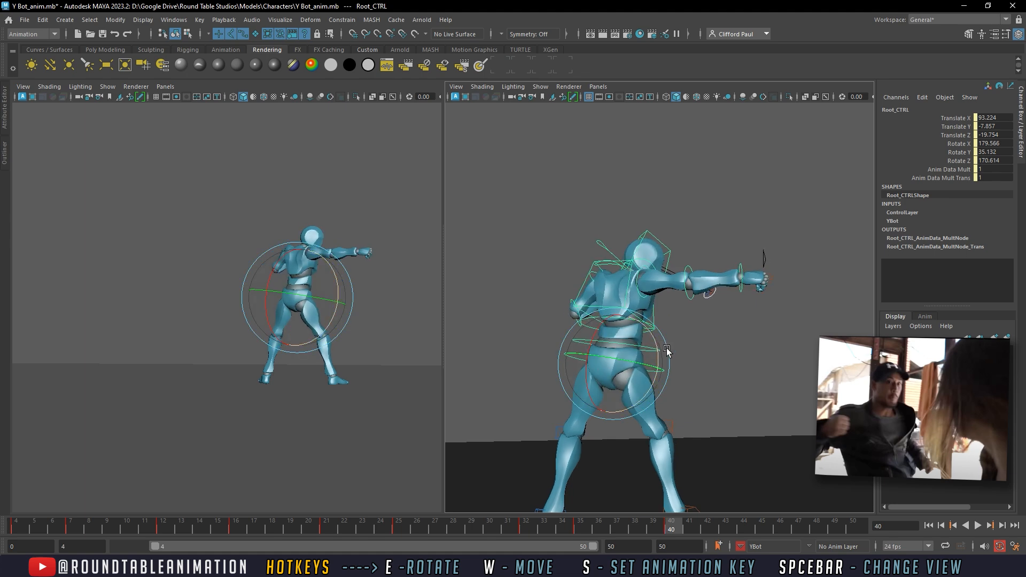
middle_click_drag(689, 361, 692, 327, "alt")
left_click_drag(693, 327, 533, 362, "alt")
mouse_move(707, 350)
left_mouse_down()
mouse_move(698, 356)
mouse_move(720, 350)
left_mouse_up()
Step: Compare the frame 40 pose with the early stance around frame 6 and try a further tilt of the root control
left_click_drag(35, 527, 72, 533)
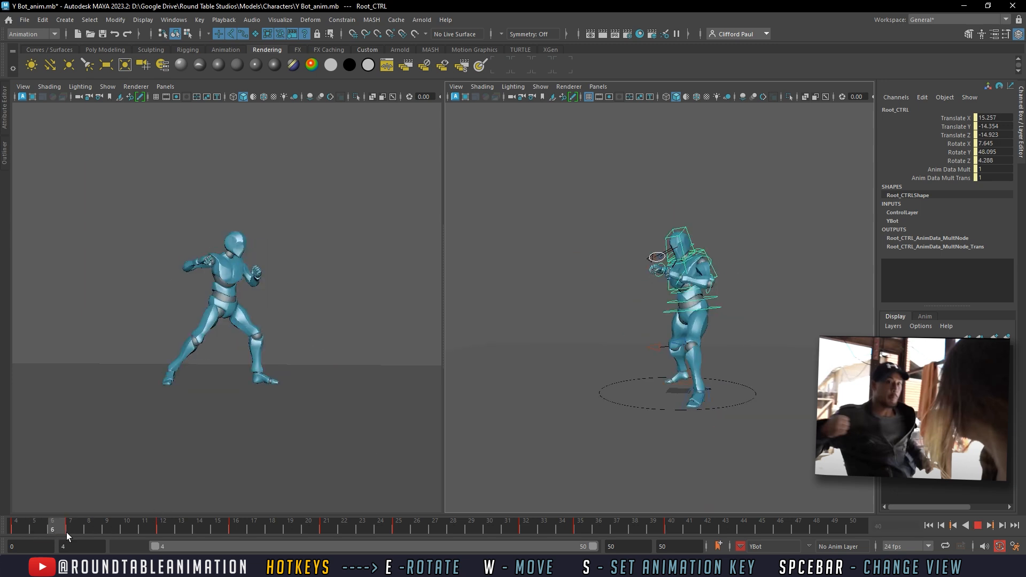
left_click_drag(657, 526, 670, 523)
left_click_drag(743, 389, 772, 370, "alt")
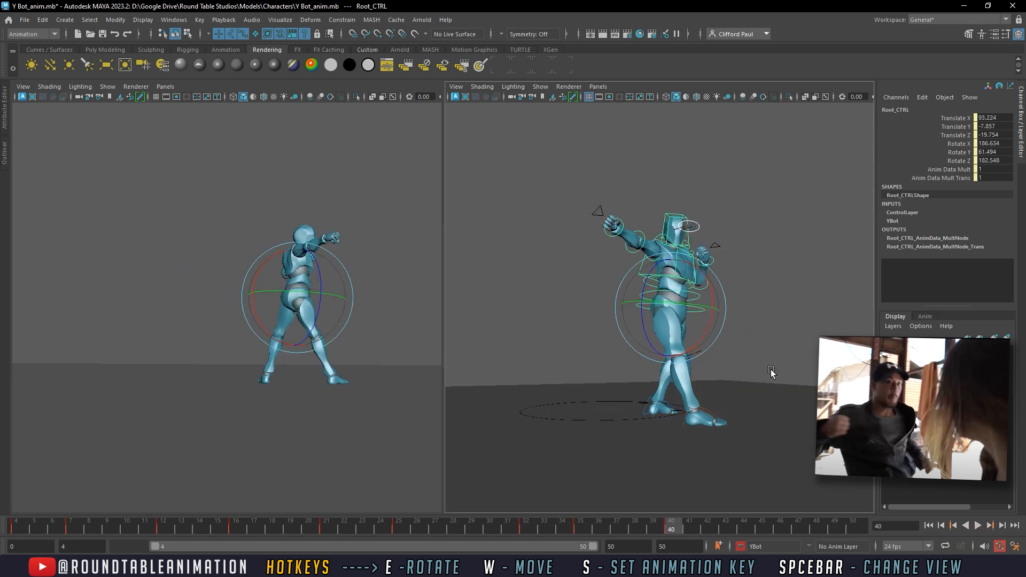
left_click_drag(637, 276, 675, 293)
middle_click_drag(684, 294, 685, 309, "alt")
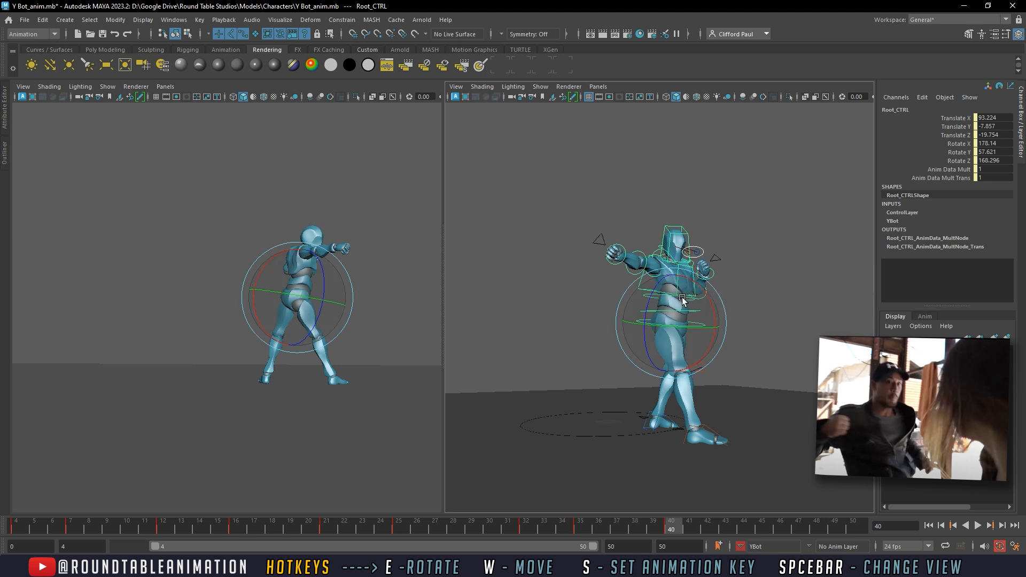
key("ctrl+z")
Step: Rotate the right foot control to about 172, 104, 171 degrees, and turn and lower the root control to Translate Y about -14.7
left_click(734, 427)
left_click(710, 432)
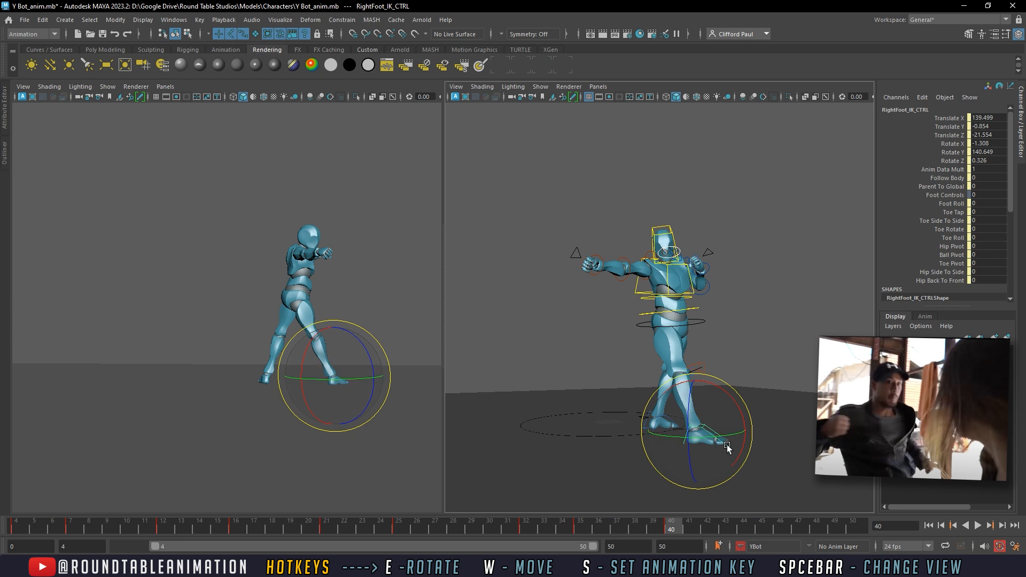
left_click_drag(720, 443, 668, 440)
left_click(770, 327)
left_click(691, 371)
left_click(774, 310)
left_click(700, 367)
left_click_drag(700, 367, 631, 334, "alt")
key("w")
left_click(644, 324)
left_click(640, 325)
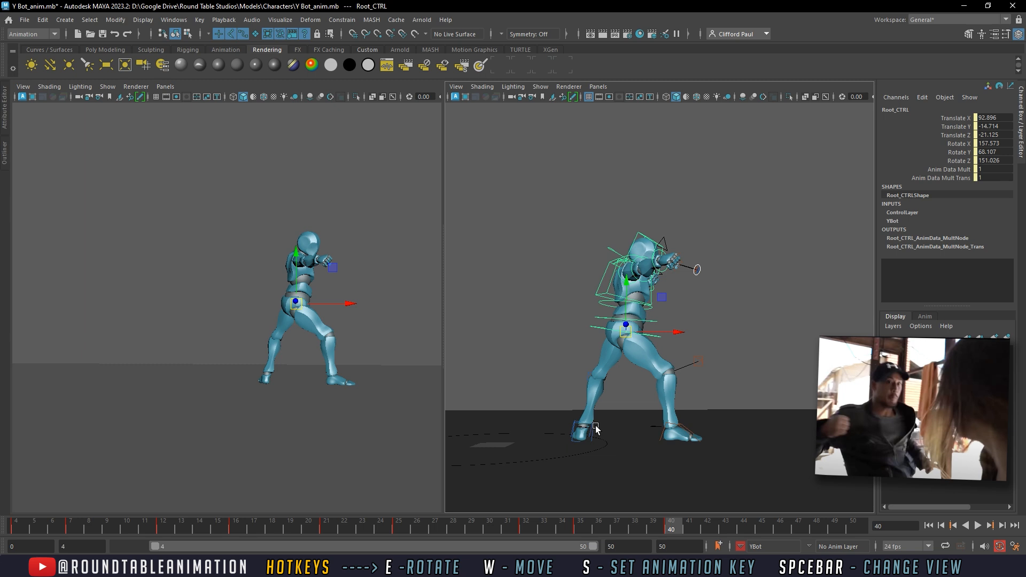
Step: Rotate the left foot control to about 184, 64, 184 degrees so the rear foot points forward
left_click(592, 428)
key("e")
left_click_drag(560, 421, 523, 425)
left_click_drag(629, 447, 595, 418)
Step: Move the left knee control in front of the left leg and shift the root control forward to about 108, -17, -23
key("w")
left_click(592, 357)
left_click_drag(593, 357, 636, 395, "alt")
left_click(575, 367)
left_click_drag(573, 368, 630, 383)
left_click_drag(635, 404, 653, 352, "alt")
left_click(614, 332)
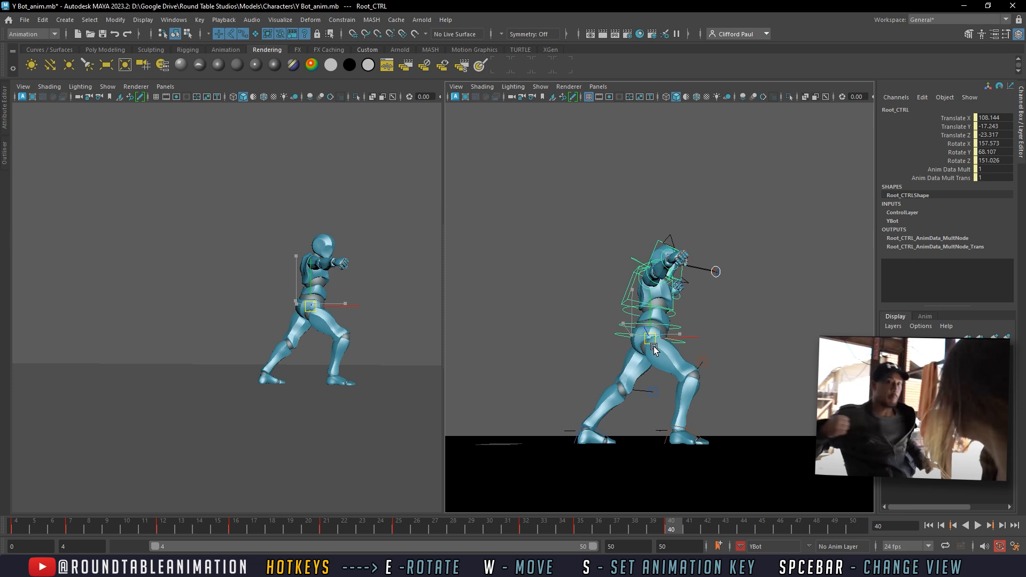
Step: Set the left foot control's Foot Roll to 30 to lift the rear heel
left_click(604, 429)
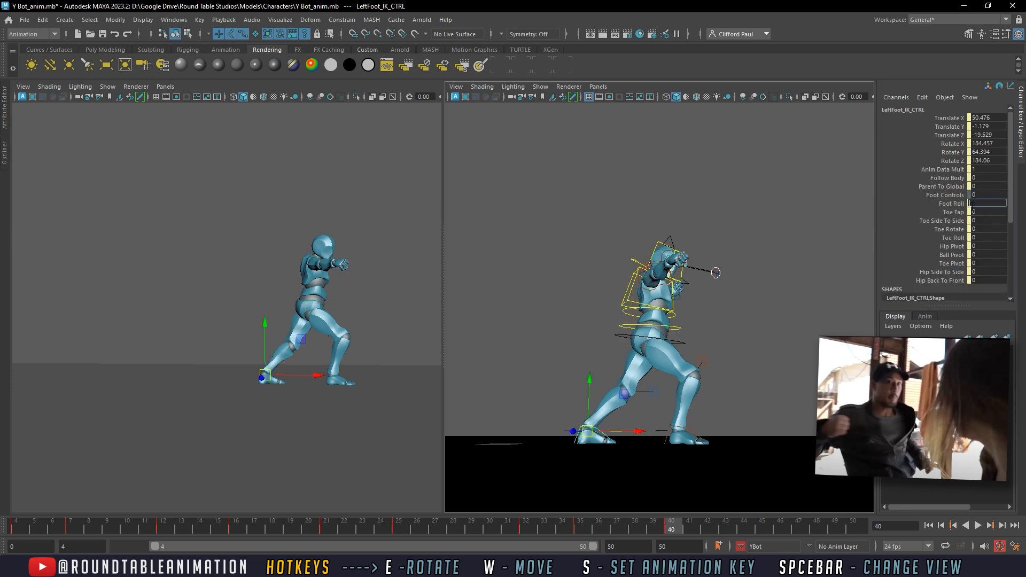
left_click(973, 203)
type("30")
key("Return")
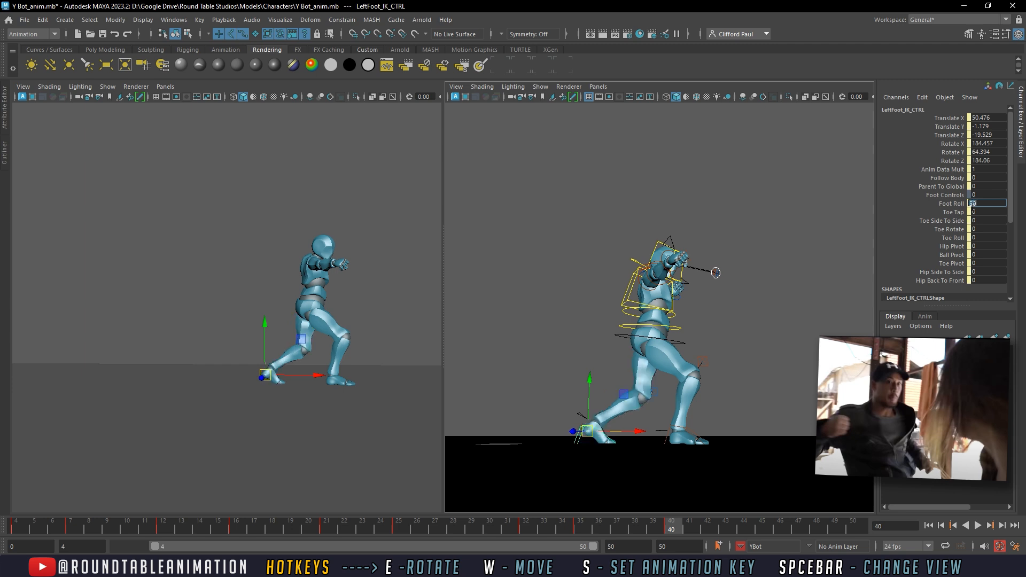
Step: Push the root control farther forward and move the right foot control ahead to Translate X about 157
left_click(679, 341)
left_click_drag(655, 350, 663, 346)
left_click(696, 437)
left_click_drag(716, 436, 743, 394)
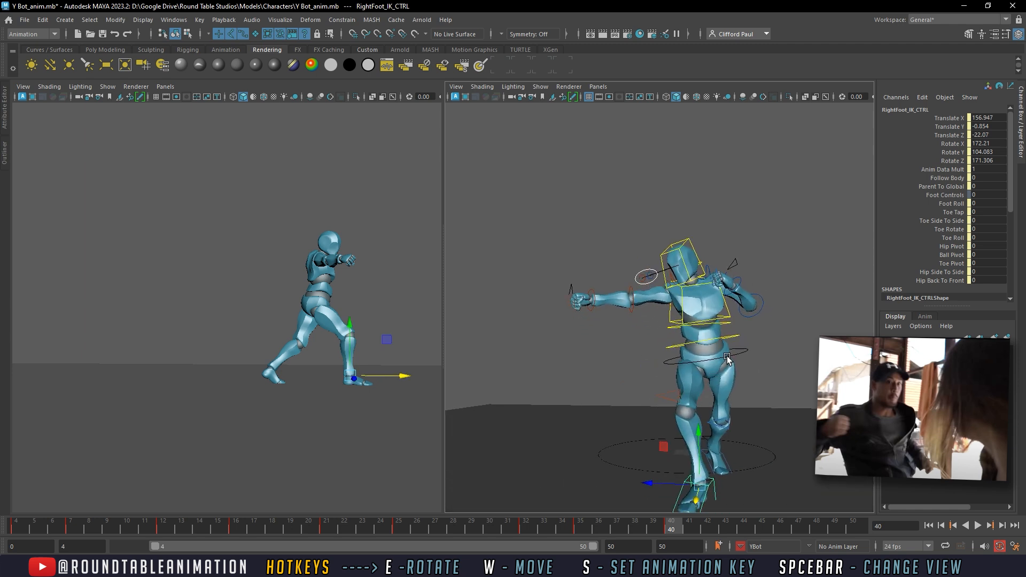
Step: Rotate the root control to about 192, 82, 181 degrees and shift it sideways to Translate Z about -32
left_click(745, 369)
key("e")
left_click_drag(732, 326, 711, 433)
key("w")
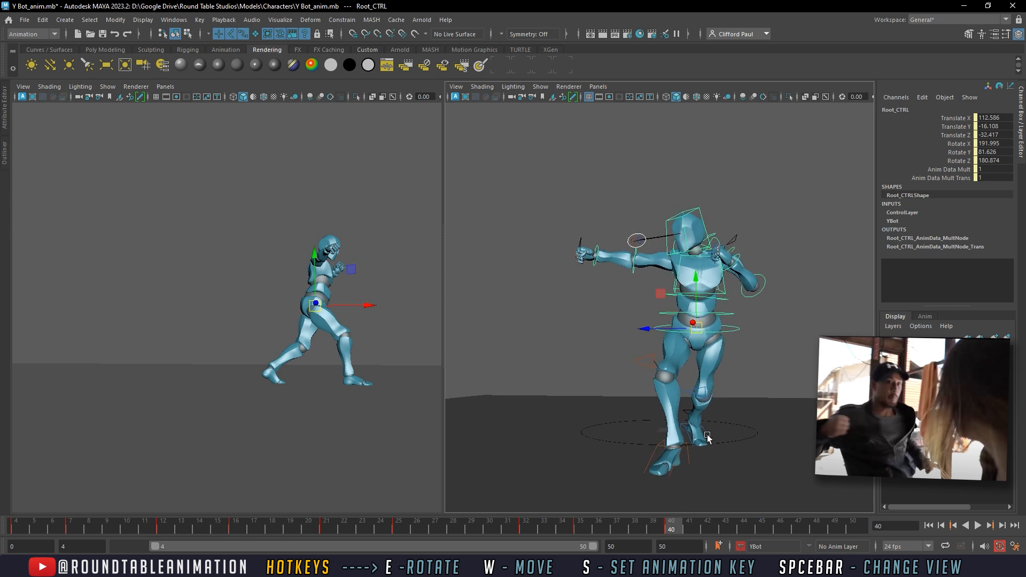
Step: Move the right foot control to about 158, -0.5, -14 and the right knee control to about 160, 8, -9
left_click(683, 449)
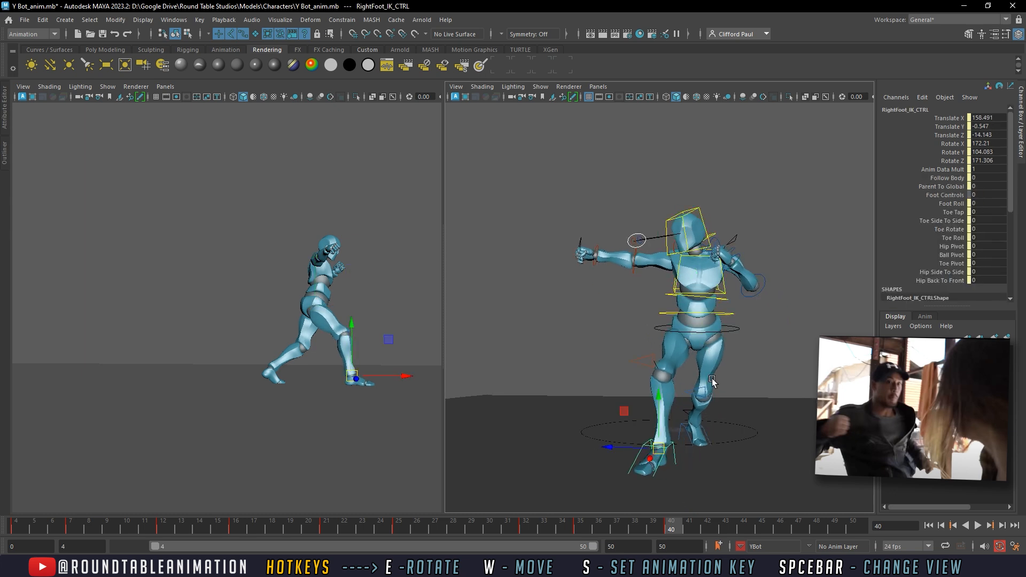
left_click(717, 332)
left_click_drag(715, 333, 689, 335, "alt")
left_click(664, 372)
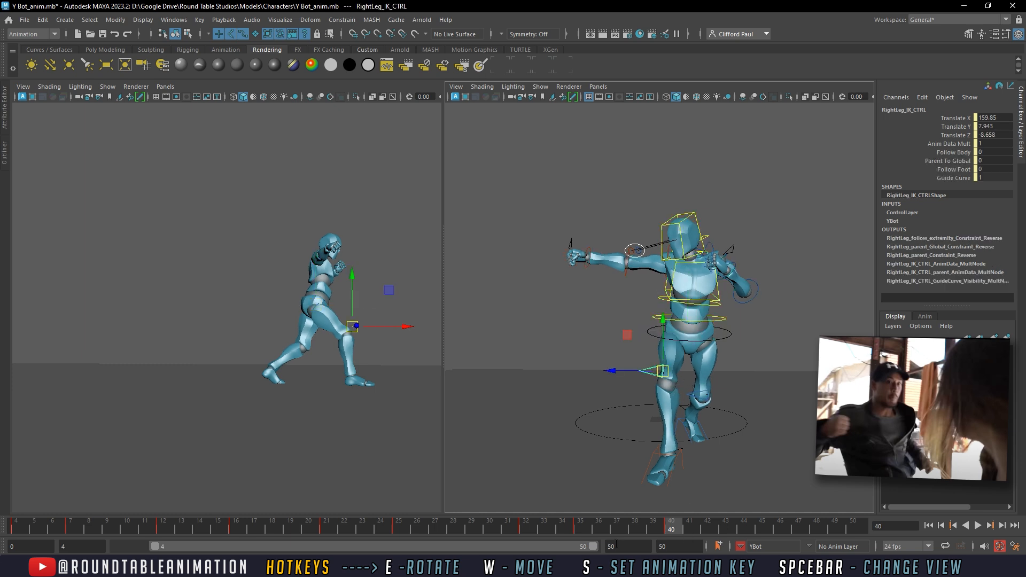
Step: Play back the combo and scrub between frames 35 and 40 to check the step forward
key("alt+v")
left_click_drag(606, 526, 580, 523)
left_click_drag(668, 439, 616, 436, "alt")
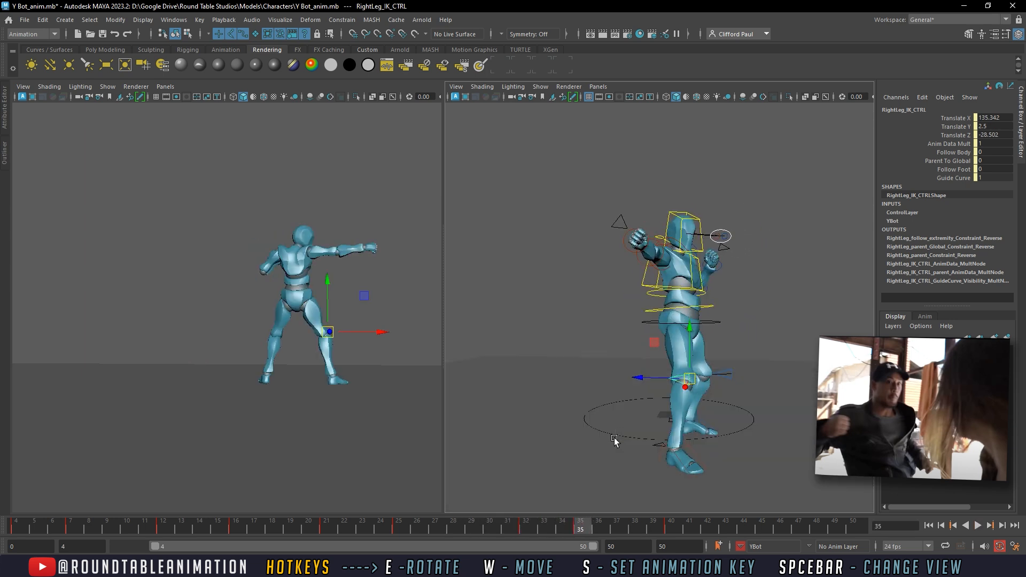
mouse_move(585, 531)
left_mouse_down()
mouse_move(673, 532)
mouse_move(592, 528)
left_mouse_up()
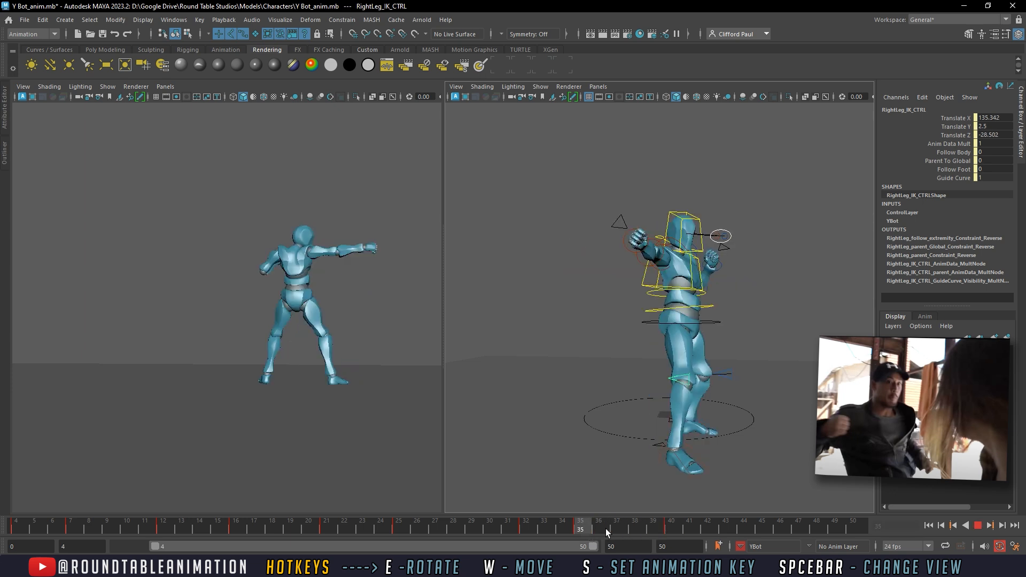
left_click_drag(657, 531, 670, 531)
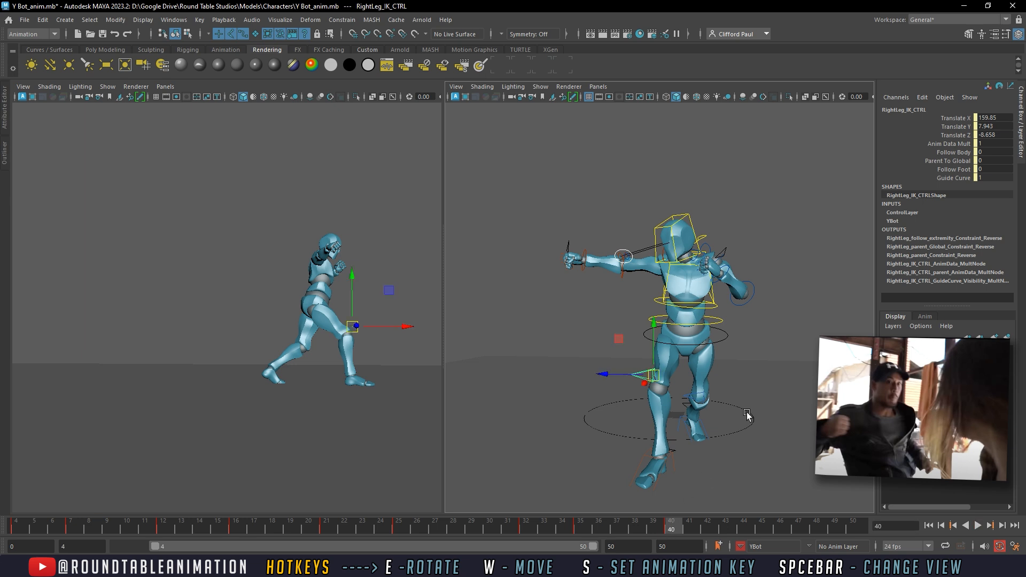
Step: Rotate the torso and head controls at frame 40 to lean the upper body forward and face the head ahead
middle_click_drag(754, 373, 756, 404, "alt")
left_click_drag(756, 405, 705, 330, "alt")
left_click(705, 356)
key("e")
left_click(699, 345)
left_click(683, 350)
left_click(730, 333)
left_click(699, 330)
left_click(644, 313)
left_click(644, 275)
left_click_drag(647, 275, 639, 215)
left_click(656, 262)
Step: Rotate the right arm controls to pull the extended arm back in, with the upper arm at about 56, 20, 36 degrees
left_click_drag(645, 285, 670, 285, "alt")
left_click(702, 307)
left_click_drag(629, 236, 649, 268)
left_click(536, 226)
left_click(641, 296)
left_click(670, 267)
left_click(686, 273)
left_click(624, 251)
left_click(666, 288)
left_click_drag(729, 302, 695, 316)
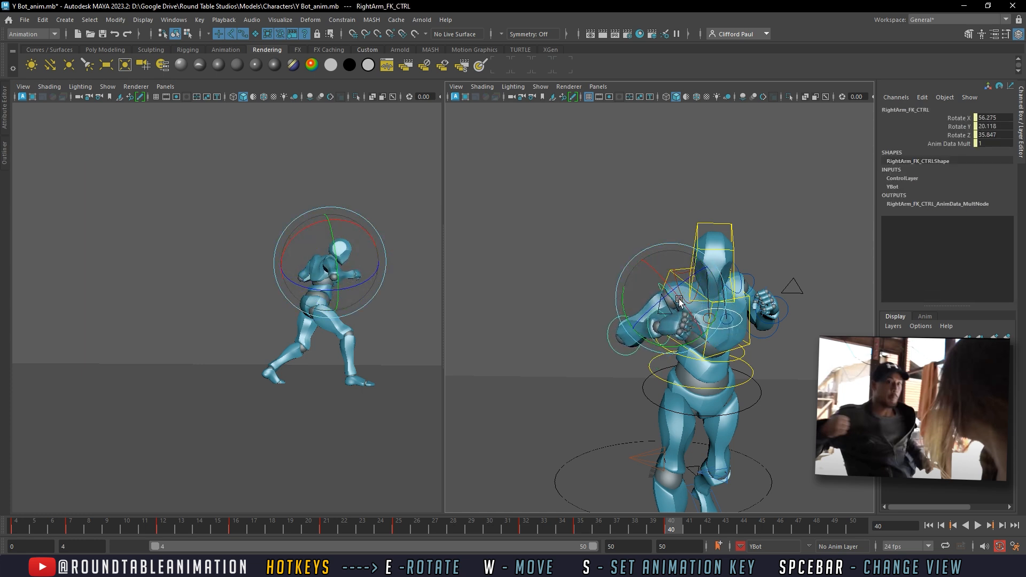
Step: Rotate the right forearm control to raise the right fist in front of the chest
left_click(614, 333)
left_click(623, 316)
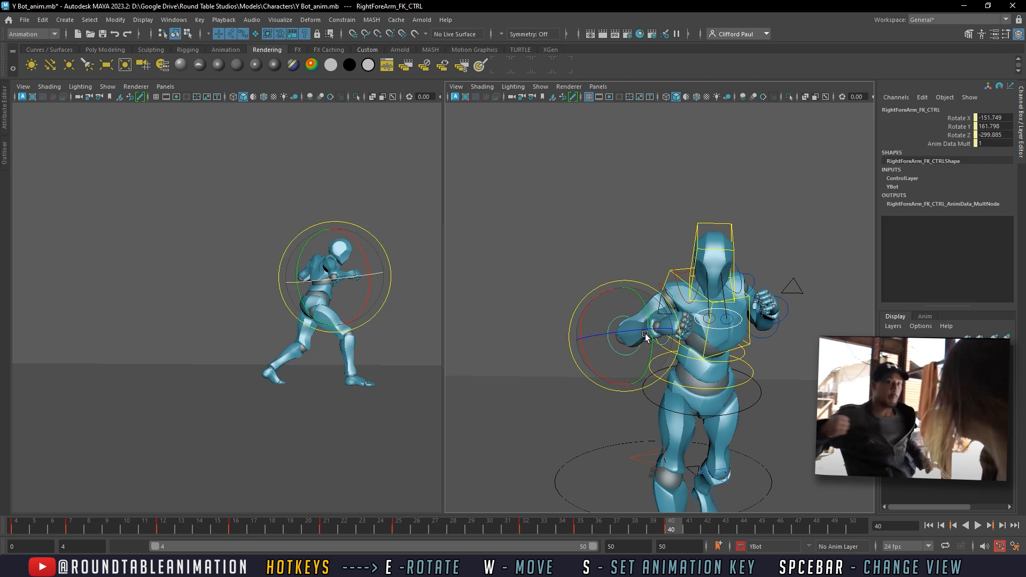
left_click(615, 275)
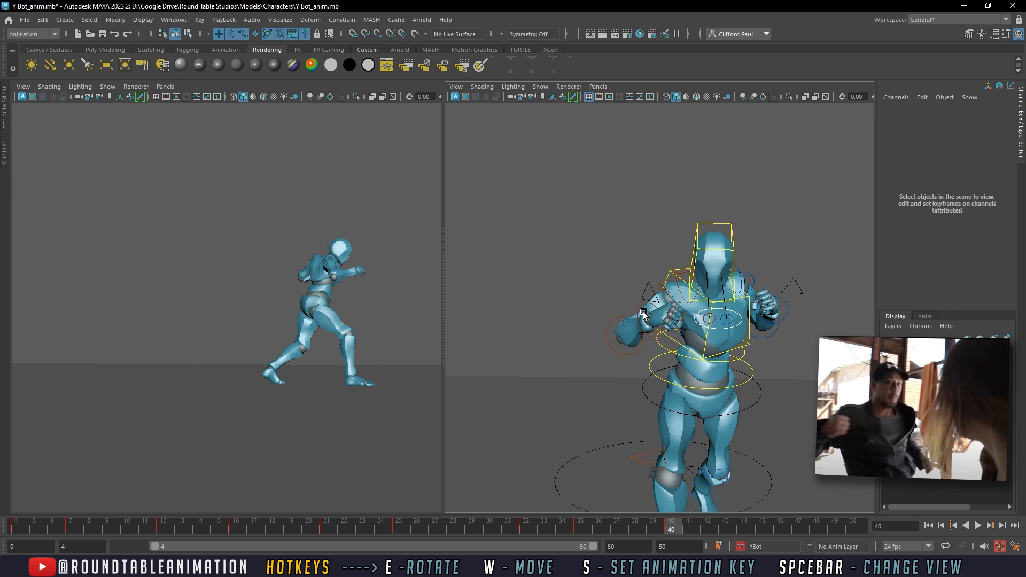
Step: Rotate the right hand, left shoulder and left arm controls at frame 40 to adjust the guard pose
left_click(668, 321)
left_click_drag(669, 321, 609, 326, "alt")
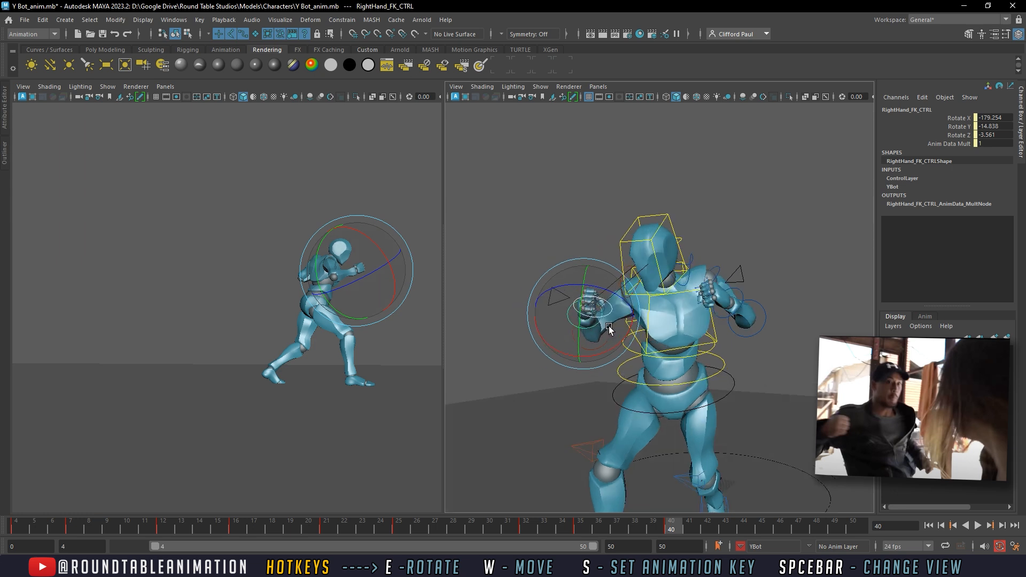
left_click(693, 261)
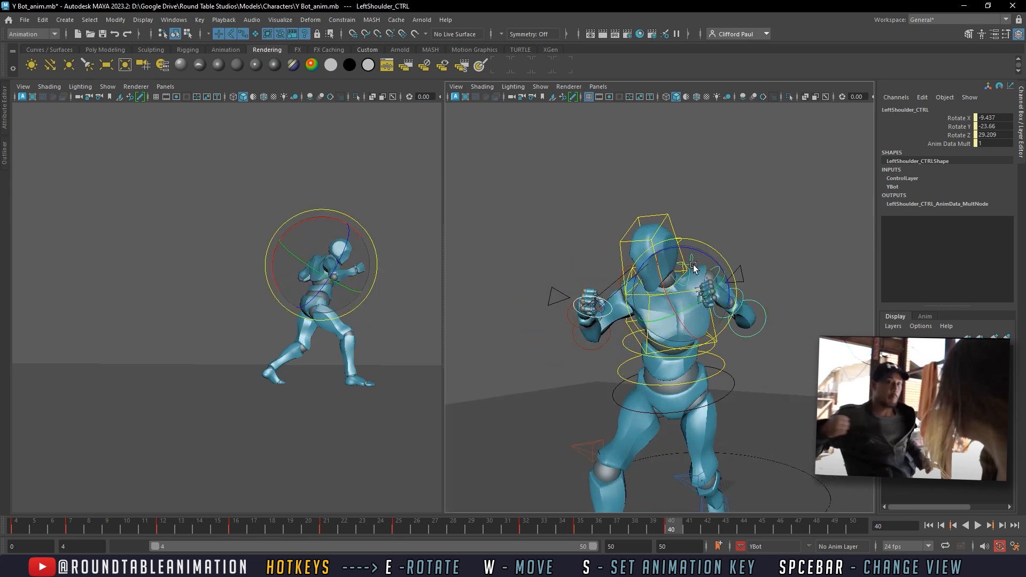
left_click(732, 279)
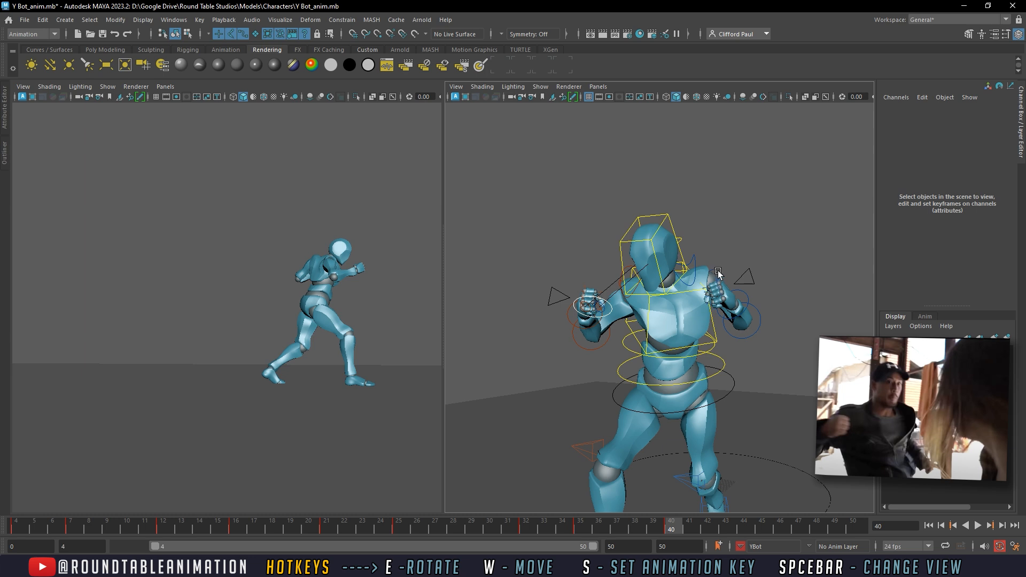
left_click(719, 269)
left_click_drag(720, 270, 641, 286, "alt")
left_click(694, 276)
left_click(665, 311)
left_click_drag(663, 322, 654, 317)
left_click_drag(654, 316, 719, 299, "alt")
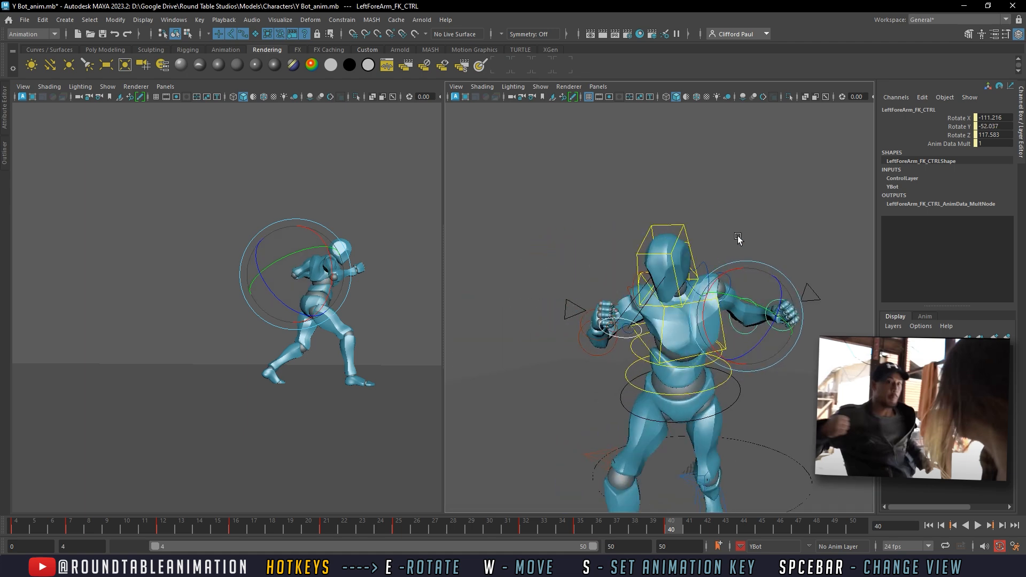
Step: Rotate the left arm controls to flare the left elbow and fist outward, with the upper arm at about 2, 21, -54 degrees
left_click(738, 239)
left_click(627, 288)
left_click_drag(628, 287, 655, 287)
left_click_drag(655, 289, 700, 278, "alt")
left_click_drag(698, 278, 749, 228)
left_click(737, 282)
left_click(718, 281)
left_click_drag(690, 266, 710, 307)
left_click(705, 252)
left_click(691, 259)
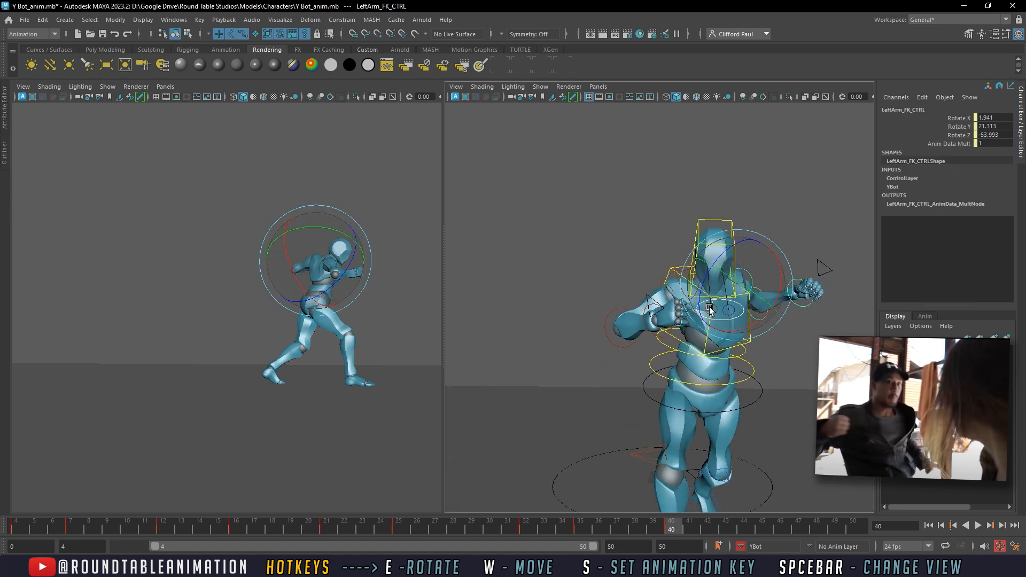
Step: Adjust the left forearm control and rotate the head control to about -25, -6, -1 degrees at frame 40
left_click_drag(729, 214, 747, 267, "alt")
left_click(752, 295)
left_click(770, 325)
left_click_drag(770, 325, 699, 259)
left_click(698, 259)
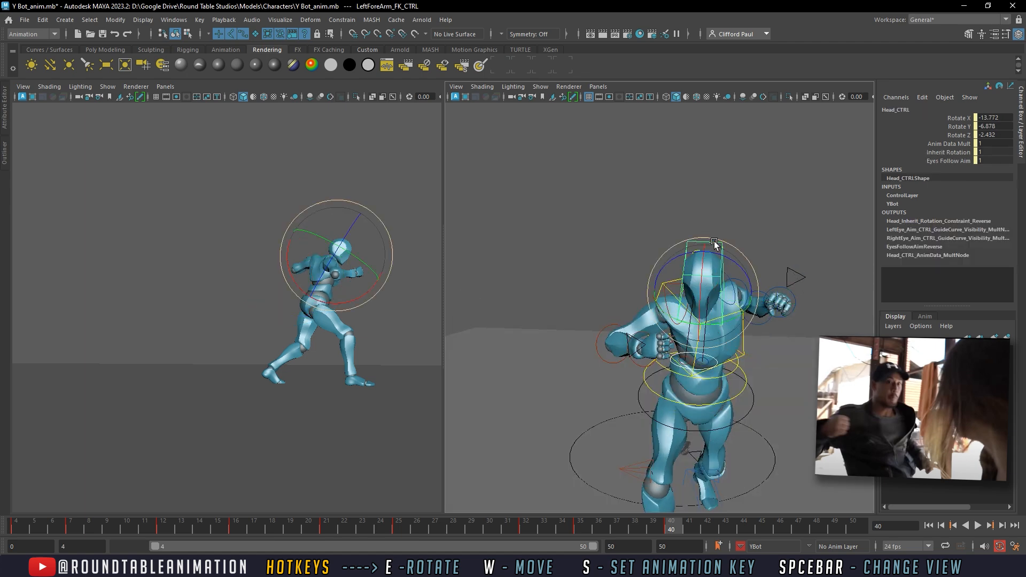
scroll(735, 477, "down", 3)
left_click_drag(784, 329, 771, 445, "alt")
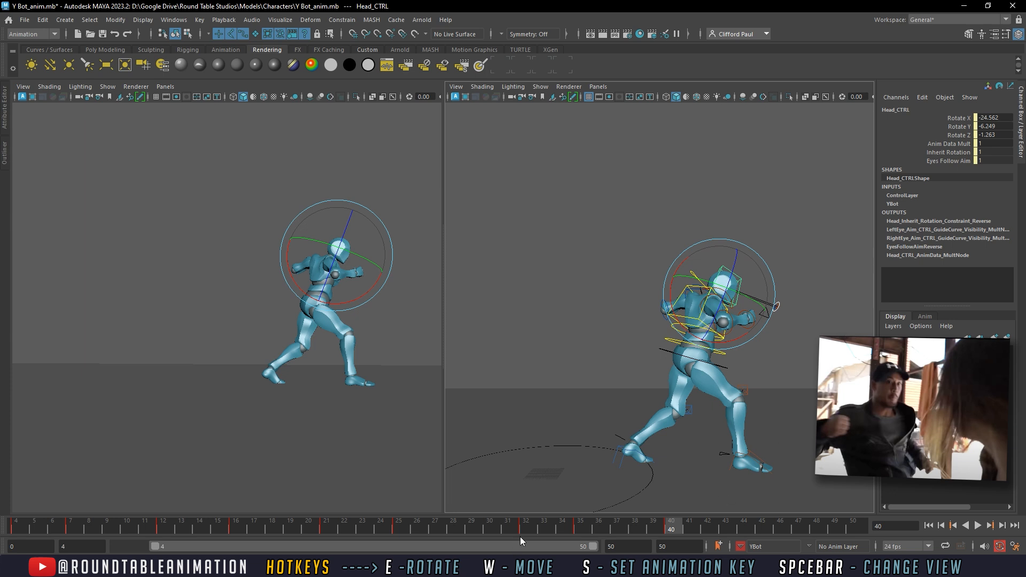
Step: Key the pose at frame 45 and rotate the spine controls to twist the torso for the left punch
left_click_drag(544, 525, 764, 519)
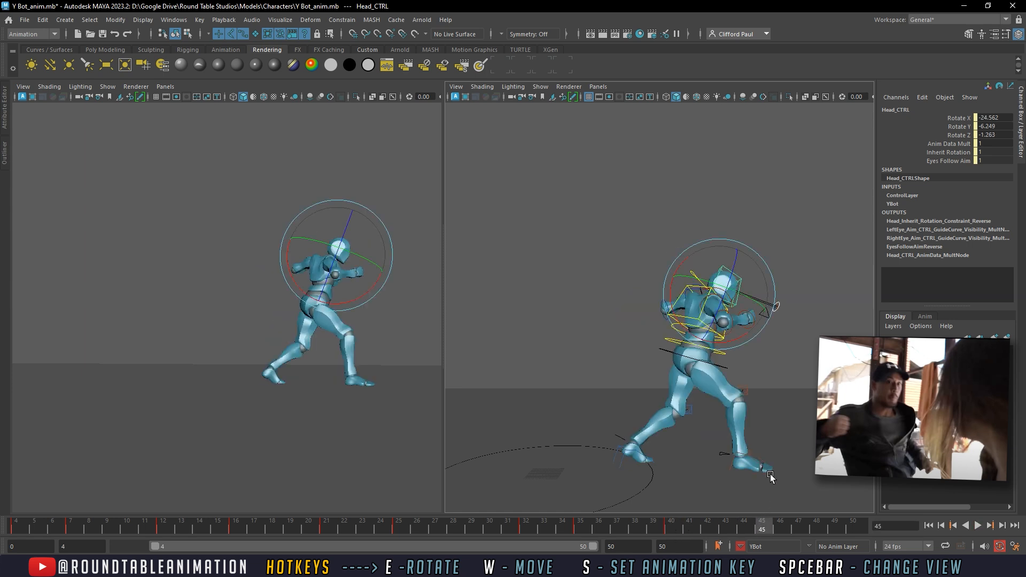
key("s")
left_click(693, 359)
left_click_drag(802, 372, 690, 365, "alt")
left_click(785, 329)
left_click(700, 353)
left_click_drag(684, 327, 679, 333)
left_click(773, 329)
left_click(676, 343)
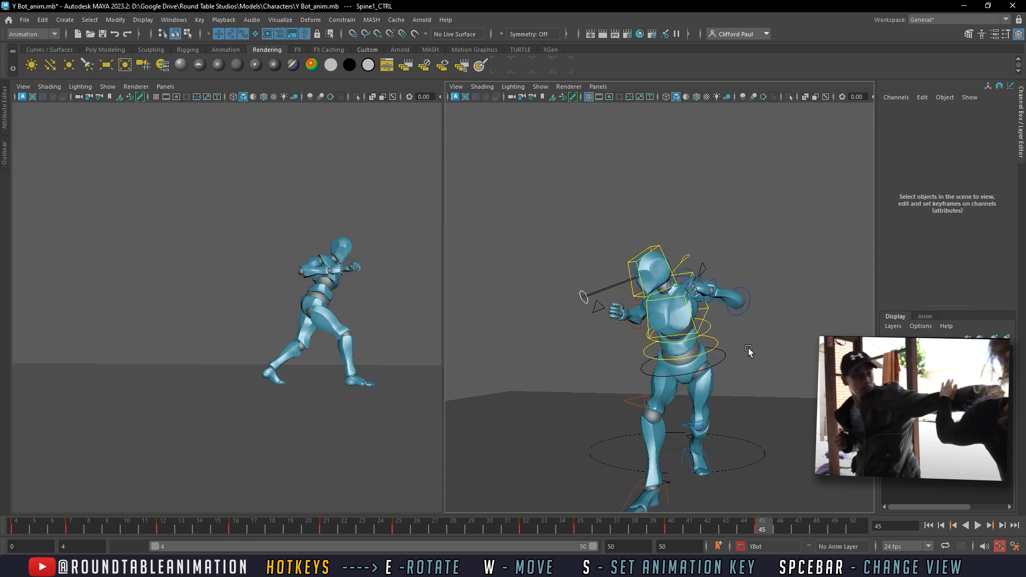
Step: Rotate and move the root control at frame 45 to drive the hips forward and down into a lunge
left_click(753, 340)
left_click_drag(753, 340, 759, 334, "alt")
left_click(725, 364)
left_click_drag(697, 389, 774, 375)
key("w")
left_click_drag(705, 366, 711, 374)
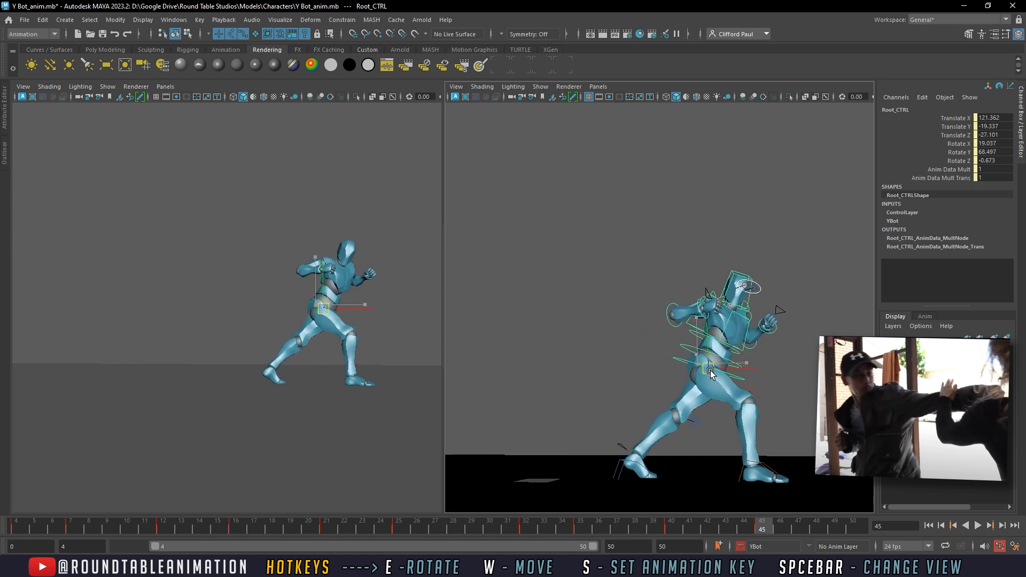
Step: Rotate the neck and head controls to point the face toward the punch direction
left_click(694, 423)
left_click_drag(694, 422, 758, 395, "alt")
left_click(770, 396)
key("e")
left_click_drag(748, 369, 769, 378)
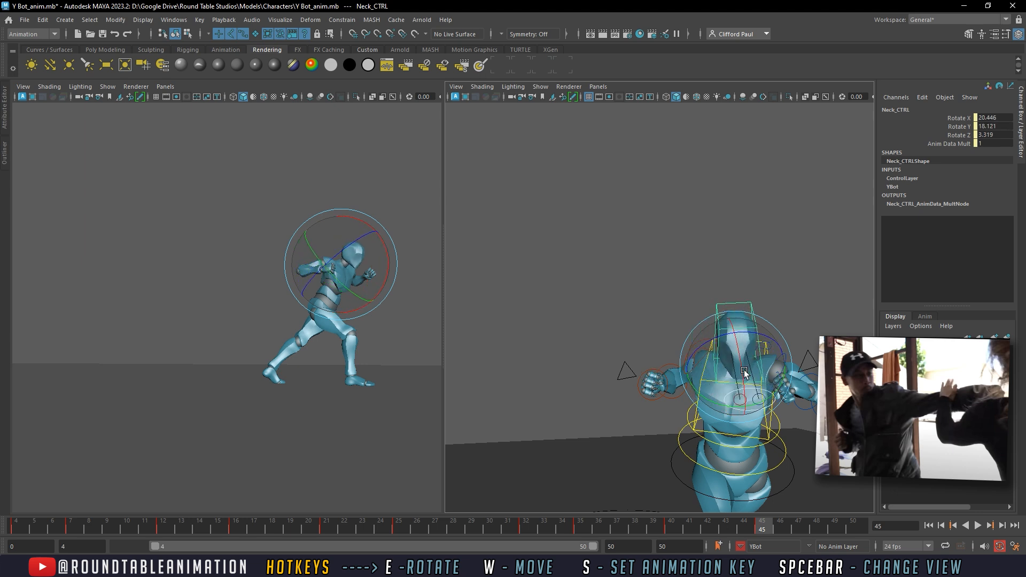
left_click(749, 268)
left_click_drag(698, 340, 715, 336, "alt")
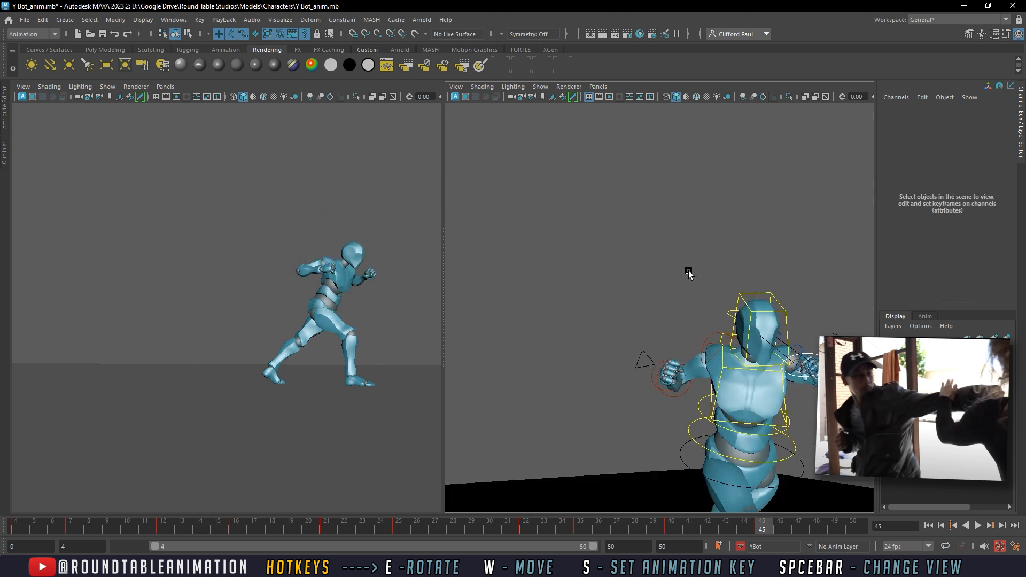
Step: Rotate the right arm and hand controls to pull the right fist back, with the hand at about -169, -21, -7 degrees
left_click_drag(676, 384, 645, 401, "alt")
left_click(659, 374)
left_click(645, 304)
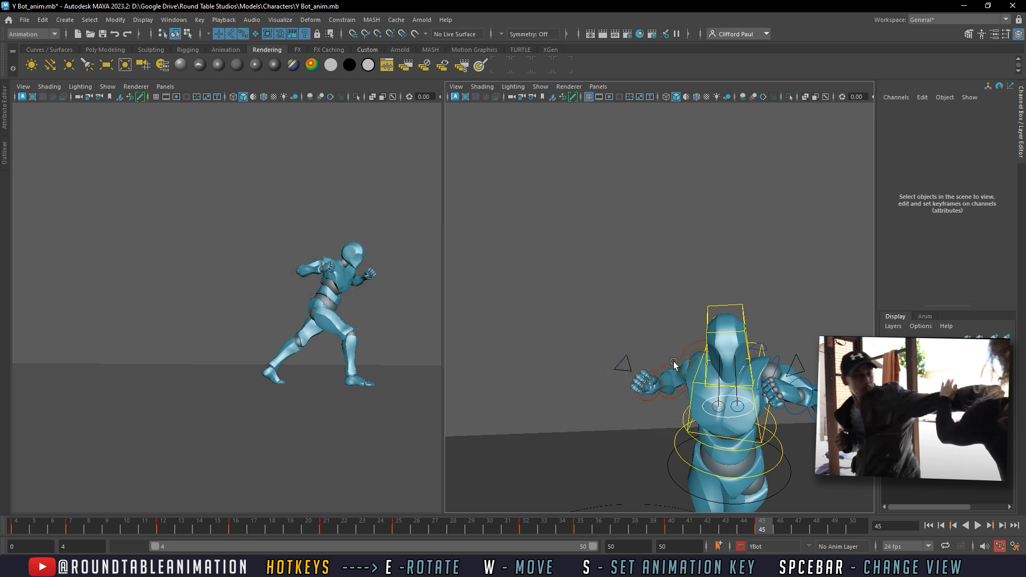
left_click(684, 384)
left_click(668, 353)
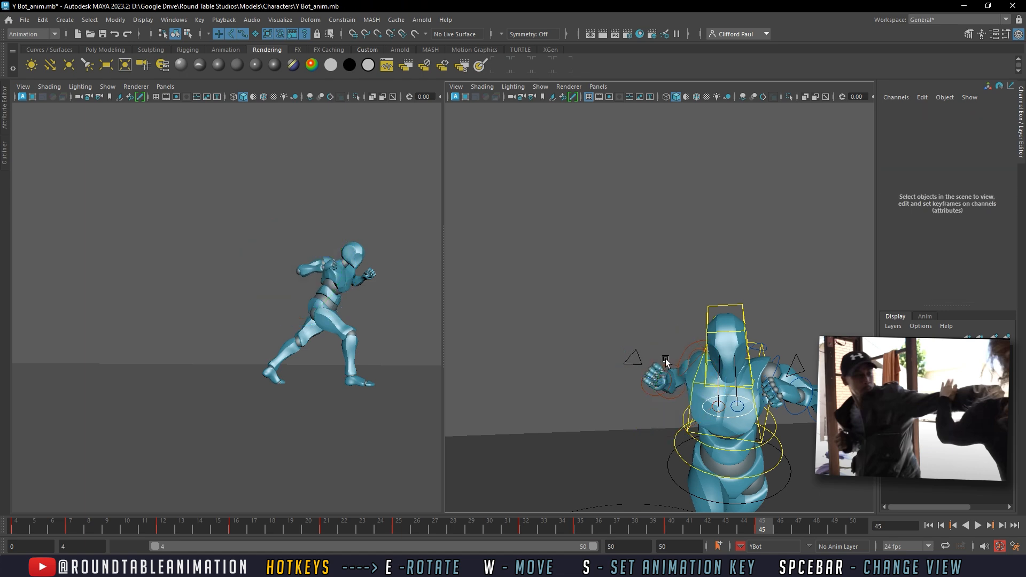
left_click(647, 395)
left_click_drag(658, 403, 668, 408)
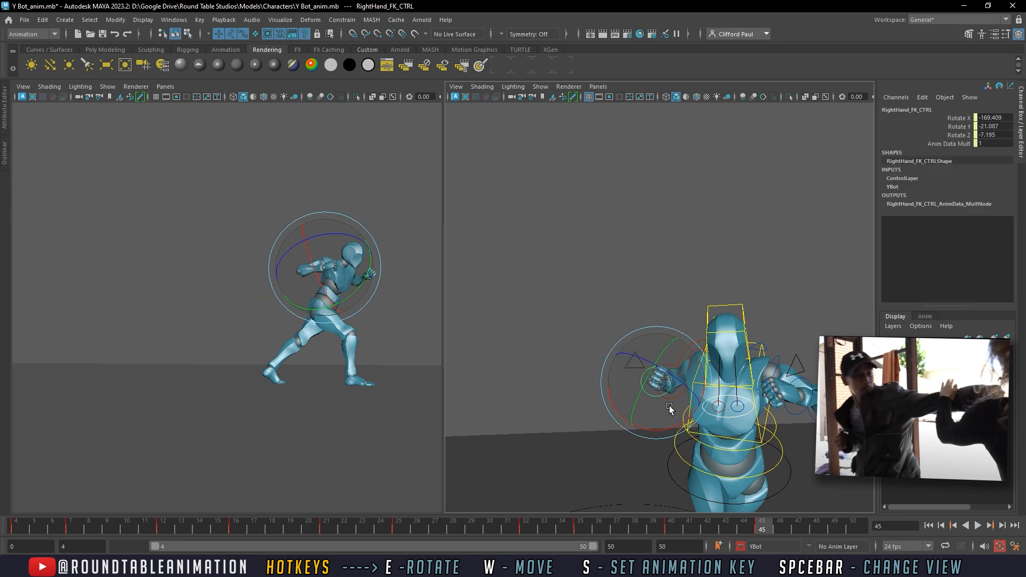
Step: Rotate the left arm controls to extend the left arm into a forward punch, with the forearm at about 2, -7, 20 degrees
left_click(751, 280)
left_click_drag(750, 299, 679, 263, "alt")
left_click(733, 345)
left_click(702, 405)
left_click(661, 368)
left_click(691, 242)
left_click(642, 275)
left_click_drag(624, 298, 712, 311, "alt")
left_click(686, 294)
left_click(663, 303)
middle_click_drag(717, 313, 721, 330, "alt")
left_click(766, 361)
left_click(781, 333)
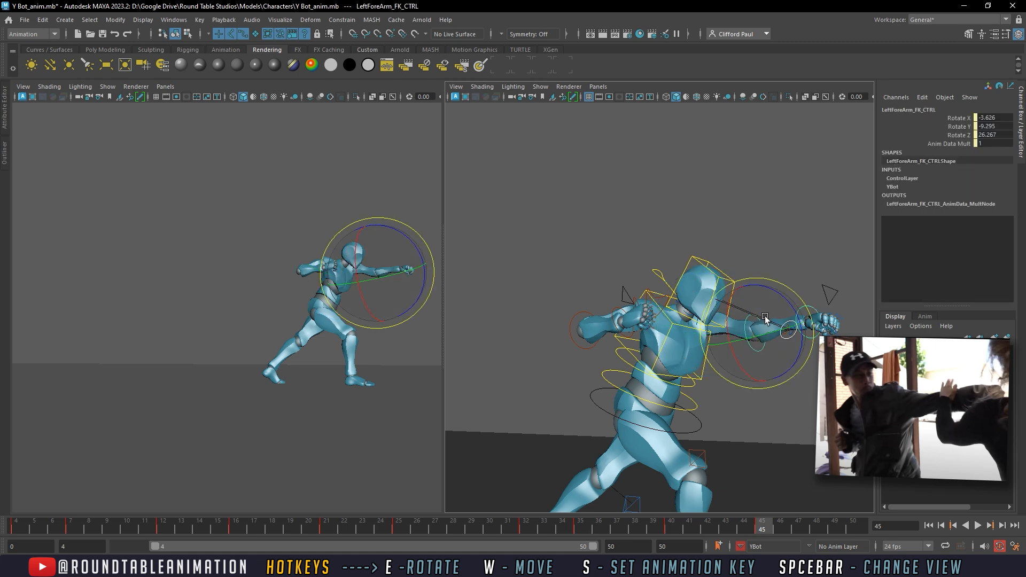
left_click_drag(767, 318, 734, 337)
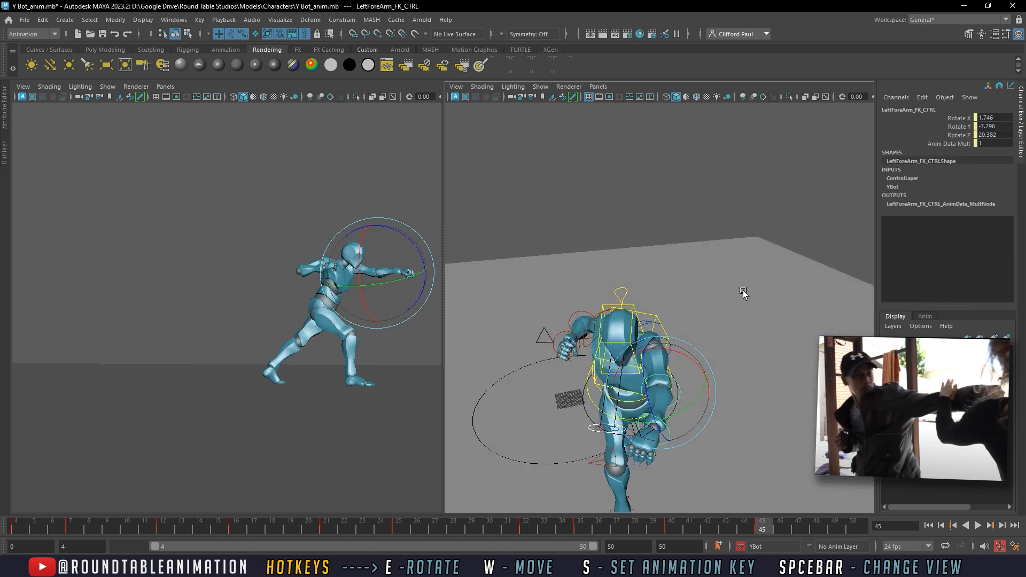
Step: Rotate the left shoulder and upper arm controls to aim the punch, with the upper arm at about 6, 0, -22 degrees
left_click(738, 297)
left_click(644, 324)
left_click(736, 264)
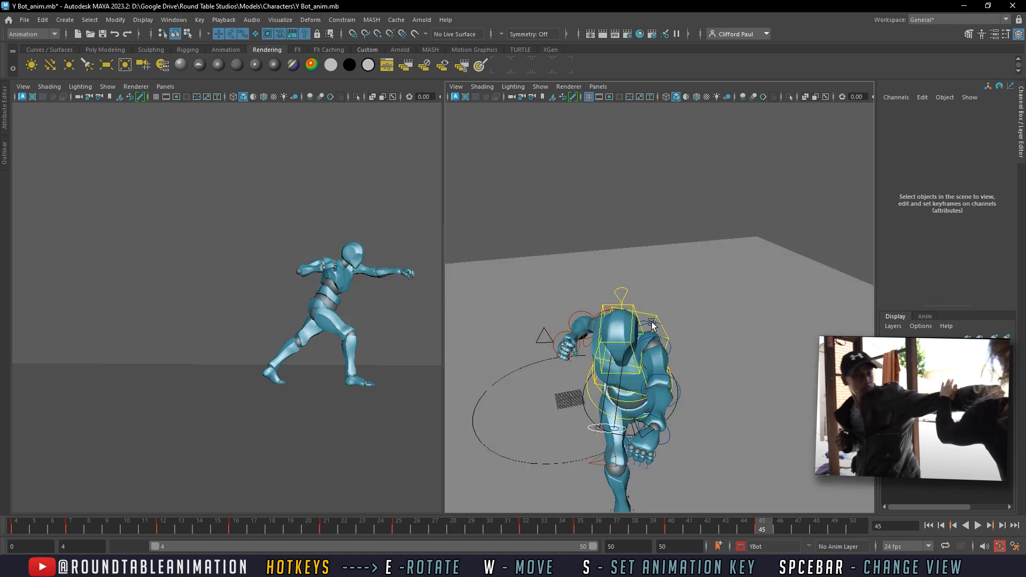
left_click(649, 322)
left_click_drag(657, 338, 596, 342)
left_click(550, 275)
left_click(598, 328)
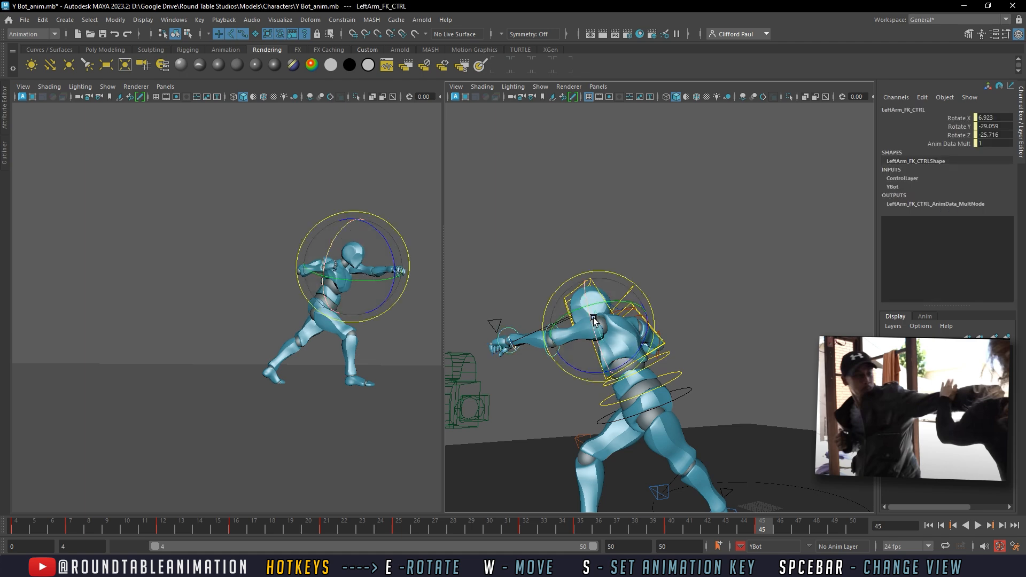
left_click_drag(610, 301, 700, 345)
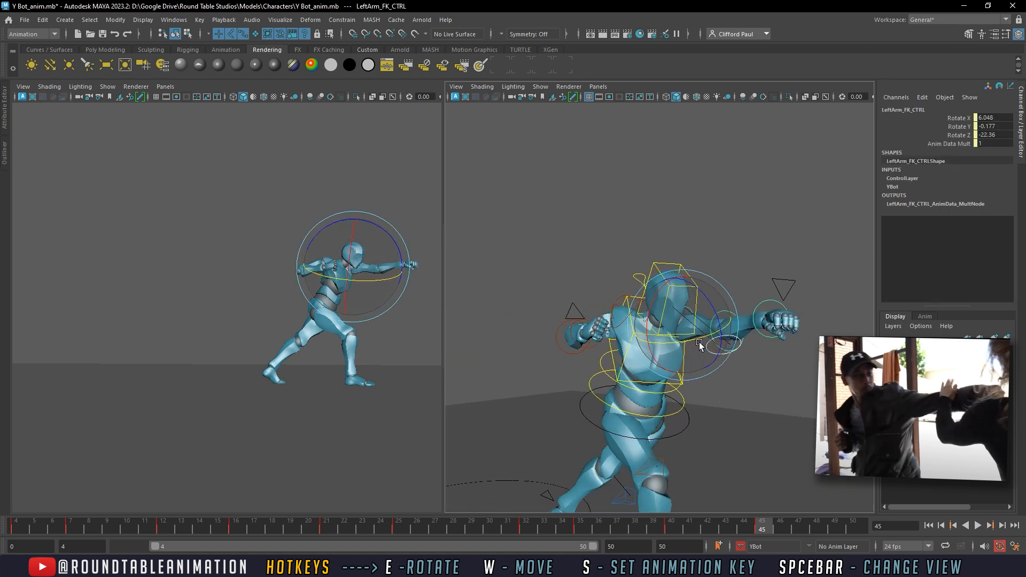
Step: Move the root control slightly forward and down to deepen the lunge at frame 45
right_click_drag(699, 345, 702, 416, "alt")
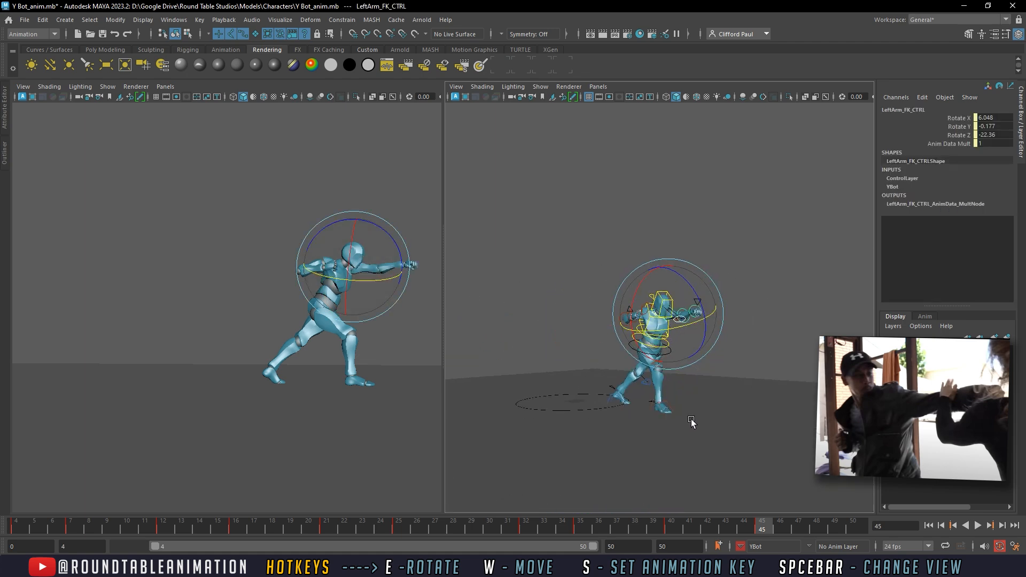
left_click_drag(692, 422, 714, 423, "alt")
right_click_drag(713, 423, 738, 424, "alt")
left_click_drag(738, 423, 678, 390, "alt")
left_click(677, 391)
key("w")
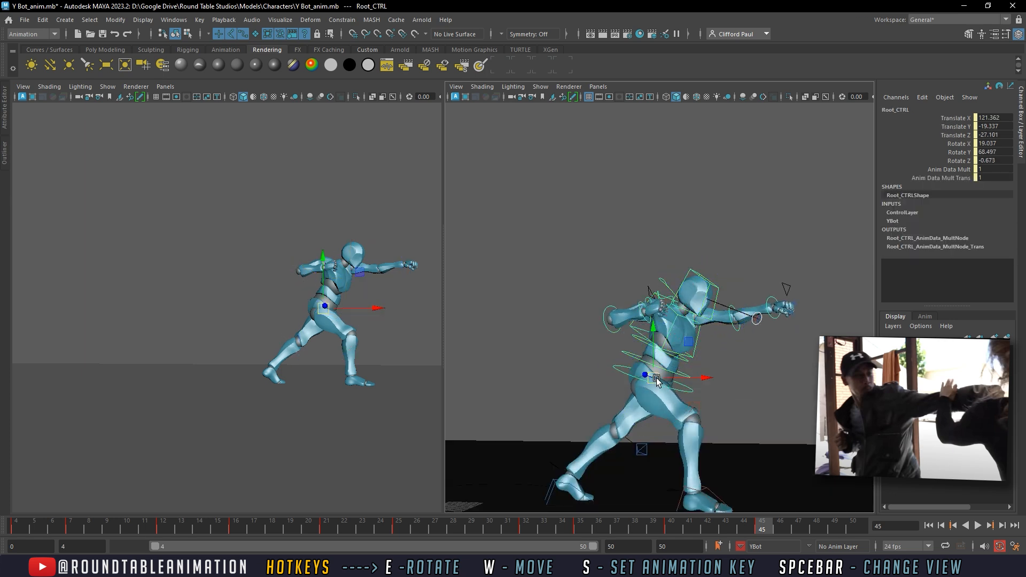
left_click_drag(654, 382, 657, 385)
scroll(706, 390, "up", 2)
Step: Rotate the left shoulder control to about -48, -36, 68 degrees to push the shoulder into the punch
left_click(773, 347)
key("e")
left_click_drag(778, 316, 722, 355, "alt")
left_click(632, 317)
left_click(630, 315)
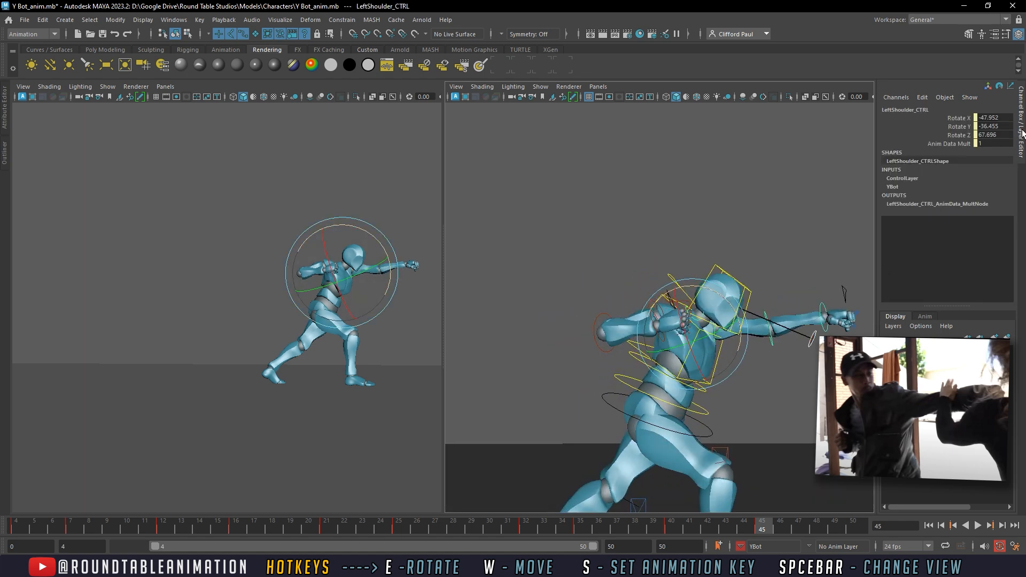
Step: Play back the combo and set the keys at frames 40 and 45 to stepped tangents
scroll(755, 360, "down", 3)
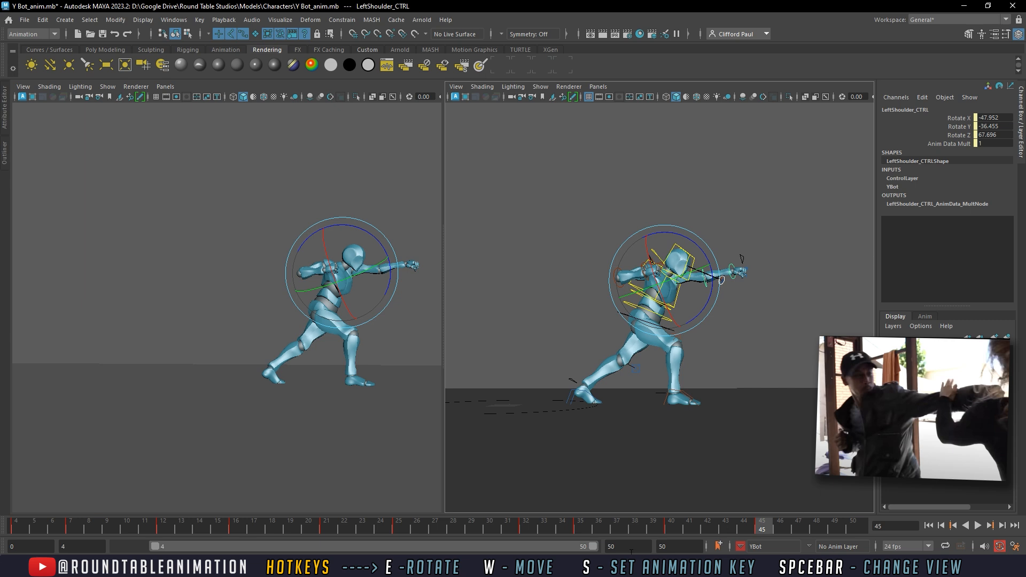
left_click(978, 526)
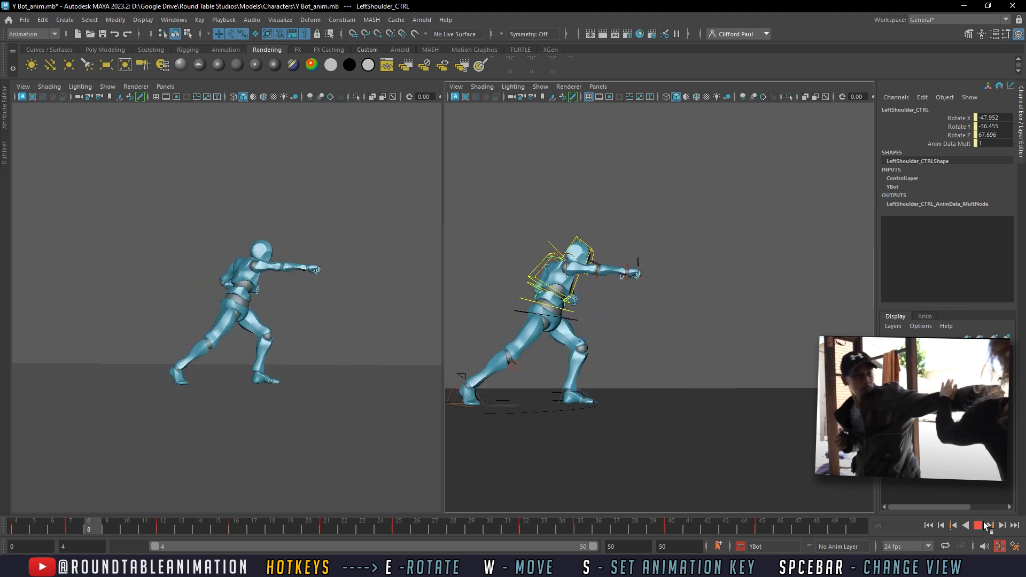
mouse_move(686, 530)
left_mouse_down()
mouse_move(764, 531)
mouse_move(653, 524)
left_mouse_up()
right_click(653, 525)
mouse_move(703, 389)
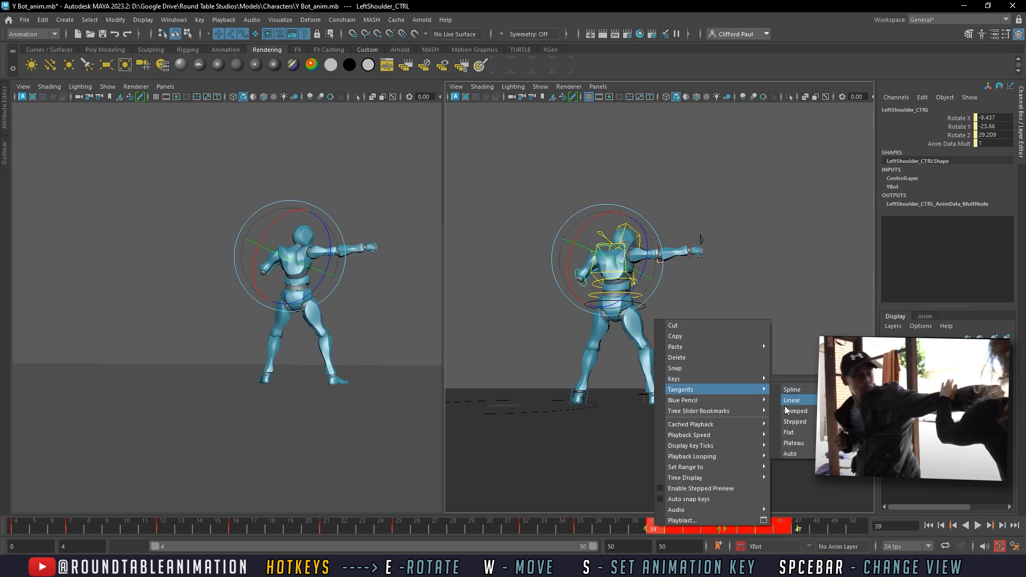
left_click(789, 423)
Step: Play back the full punch combo in a single enlarged camera view with the channel box hidden
left_click_drag(744, 526, 761, 523)
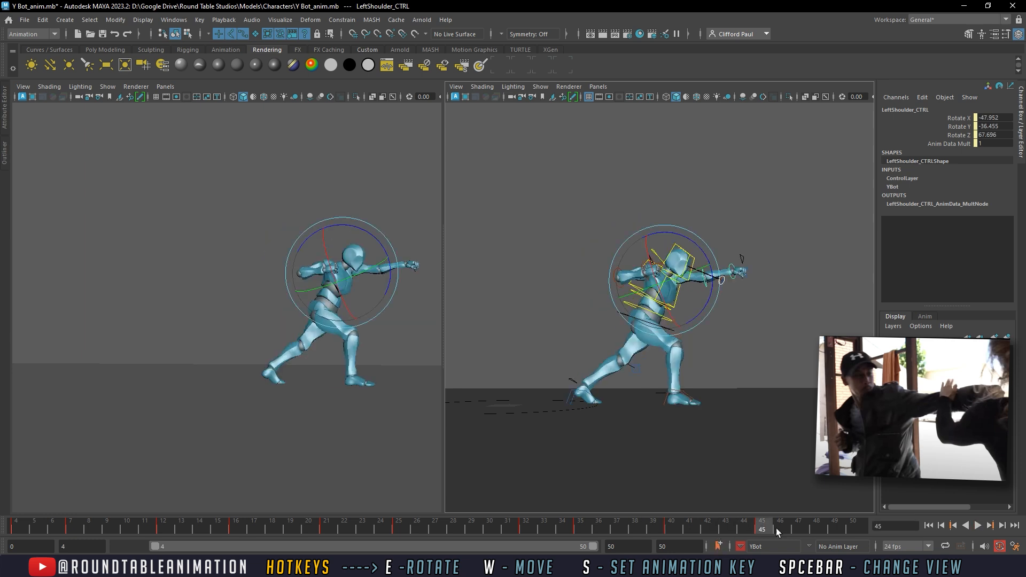
left_click(978, 526)
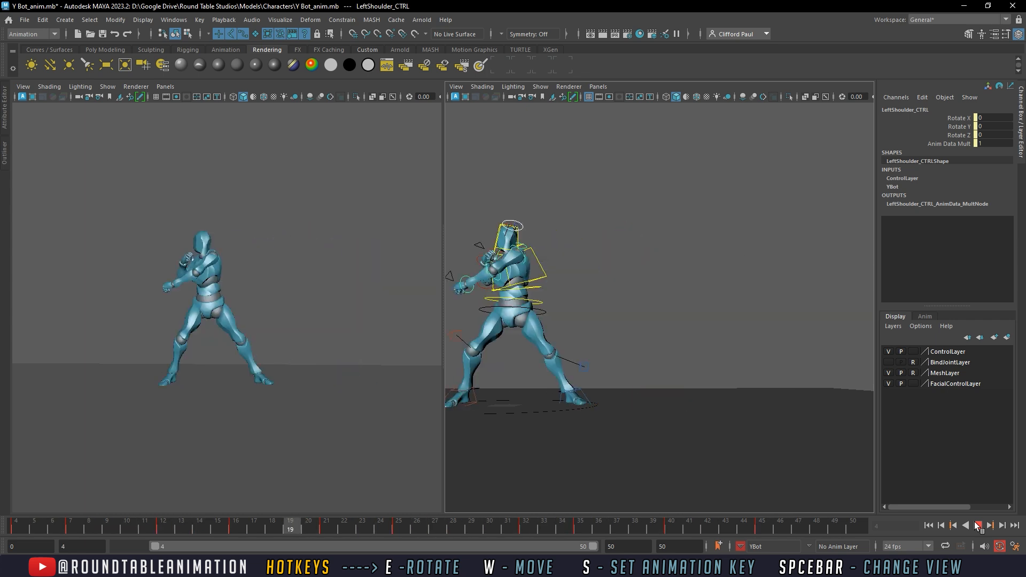
left_click(415, 360)
key("space")
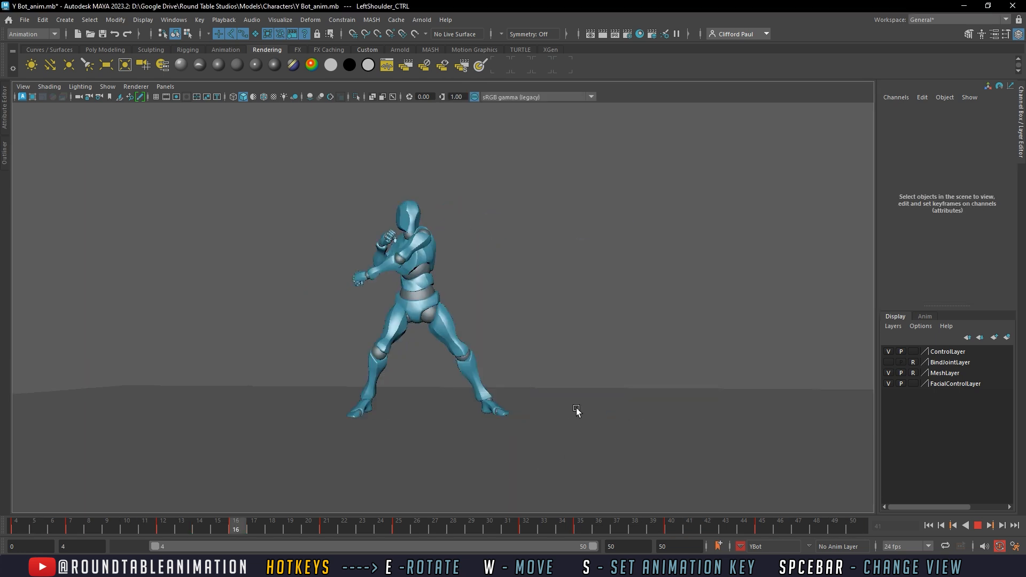
left_click(1021, 127)
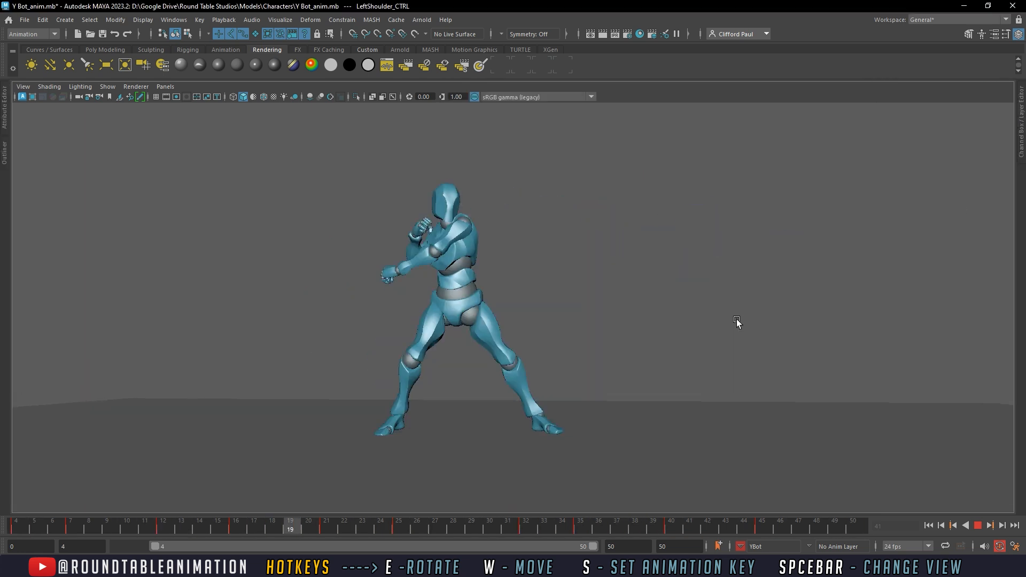